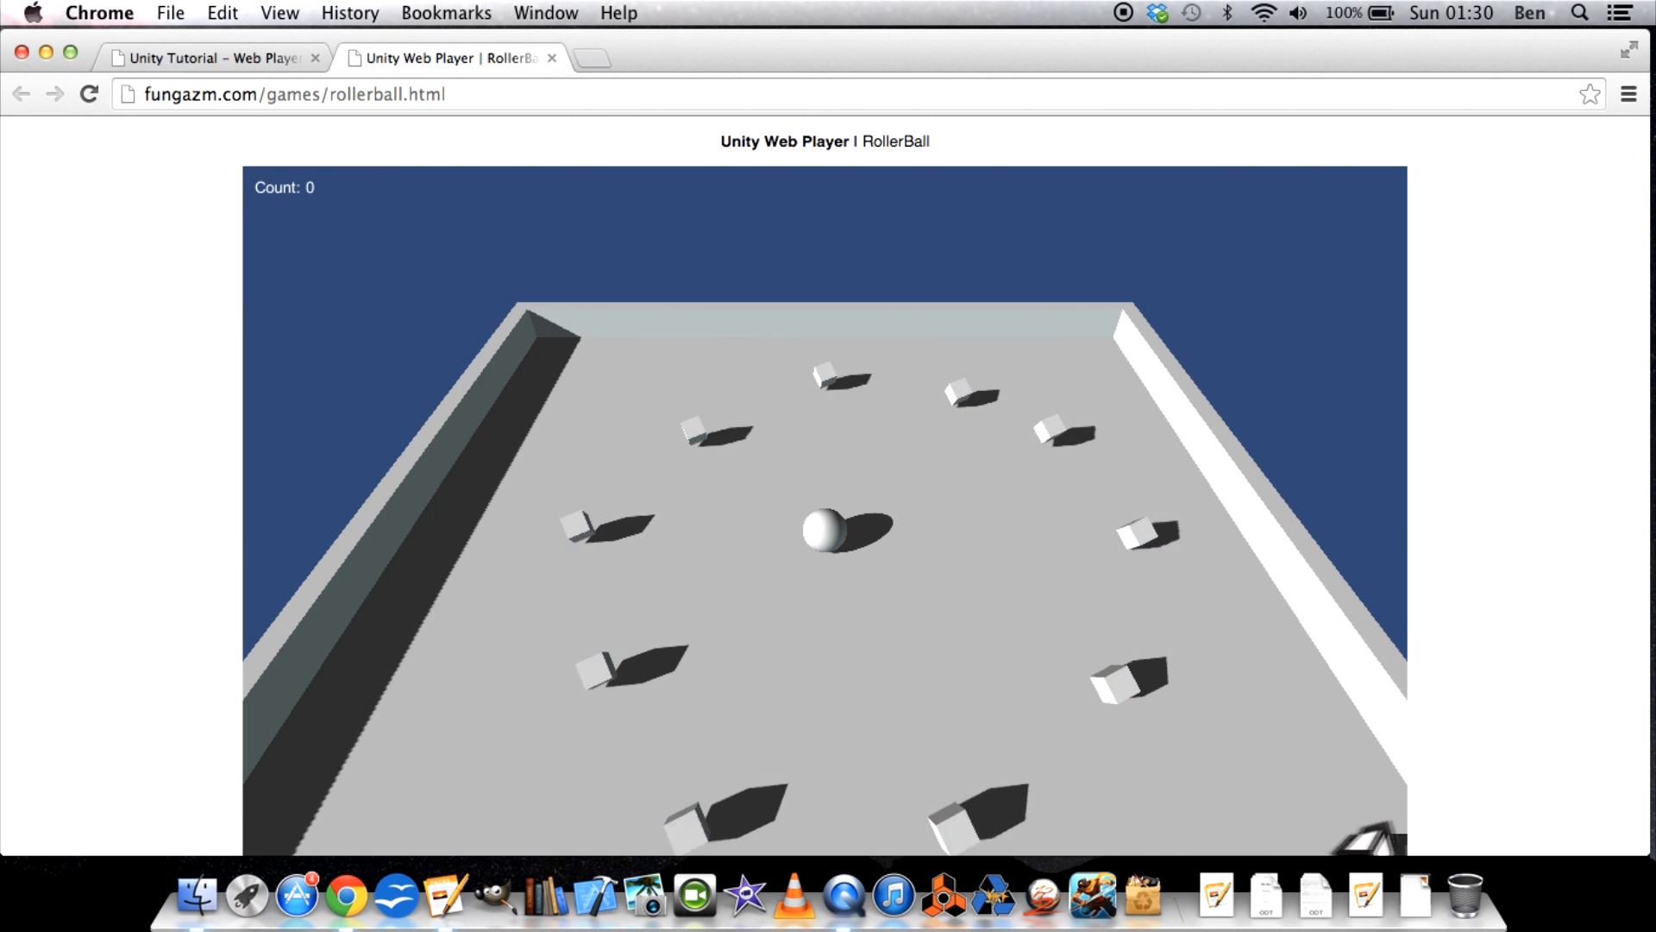
Test the RollerBall web game by rolling the ball into every cube on the board, and close the game page.
{"action": "key", "text": "Up"}
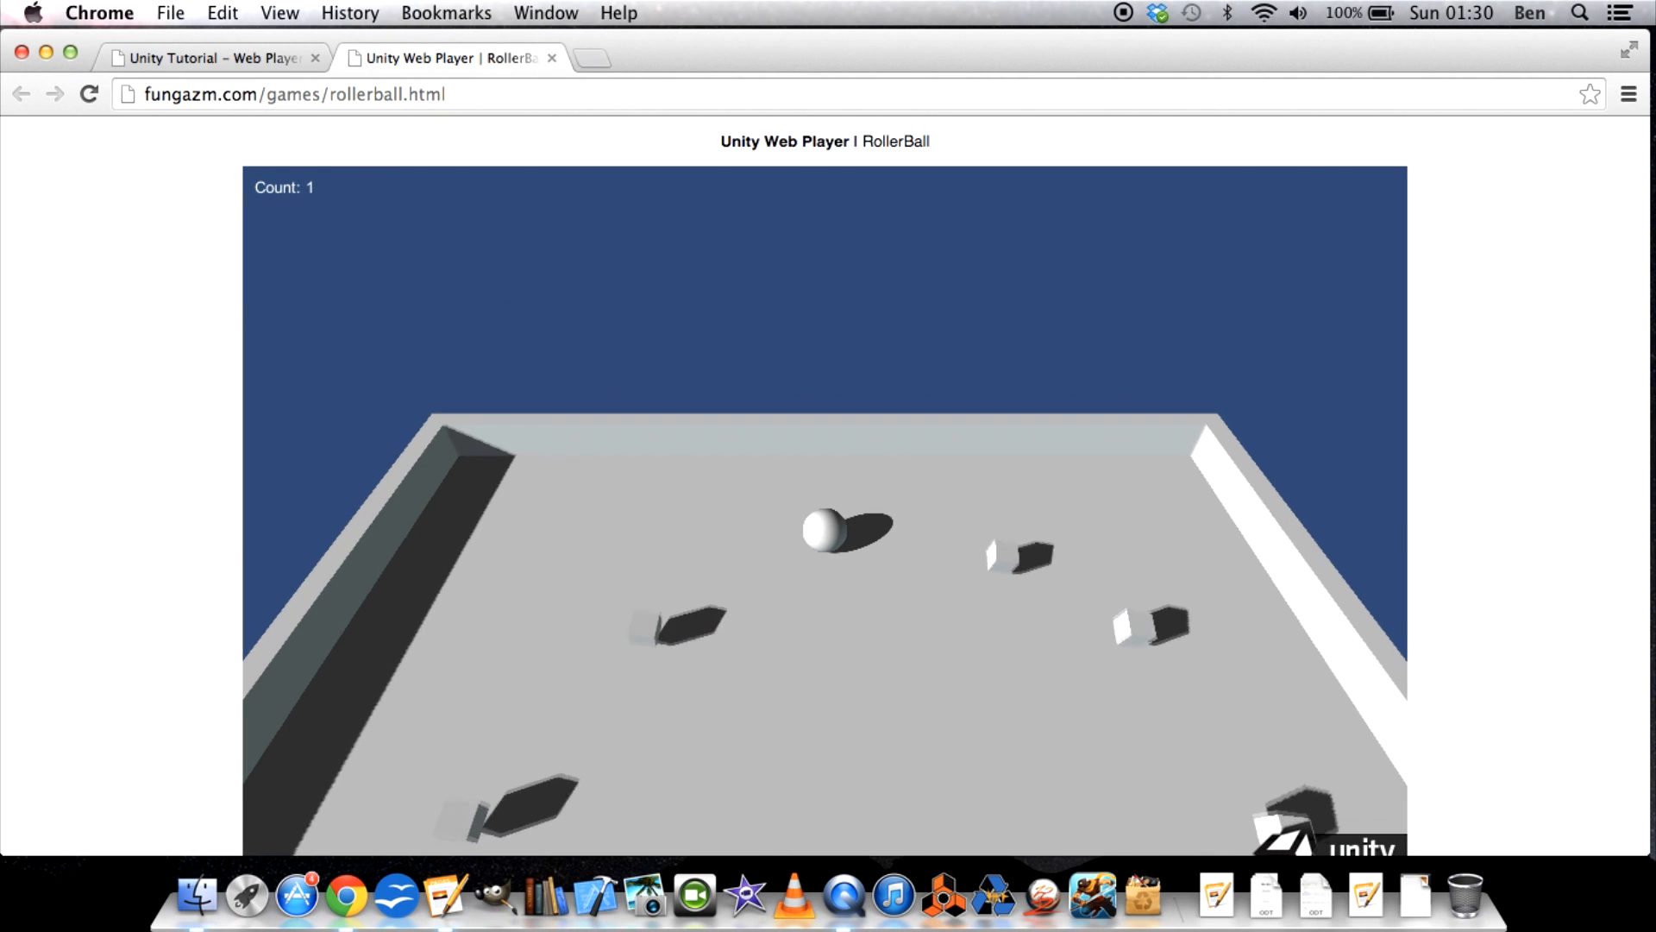
{"action": "key", "text": "Right"}
{"action": "key", "text": "Down"}
{"action": "key", "text": "Right"}
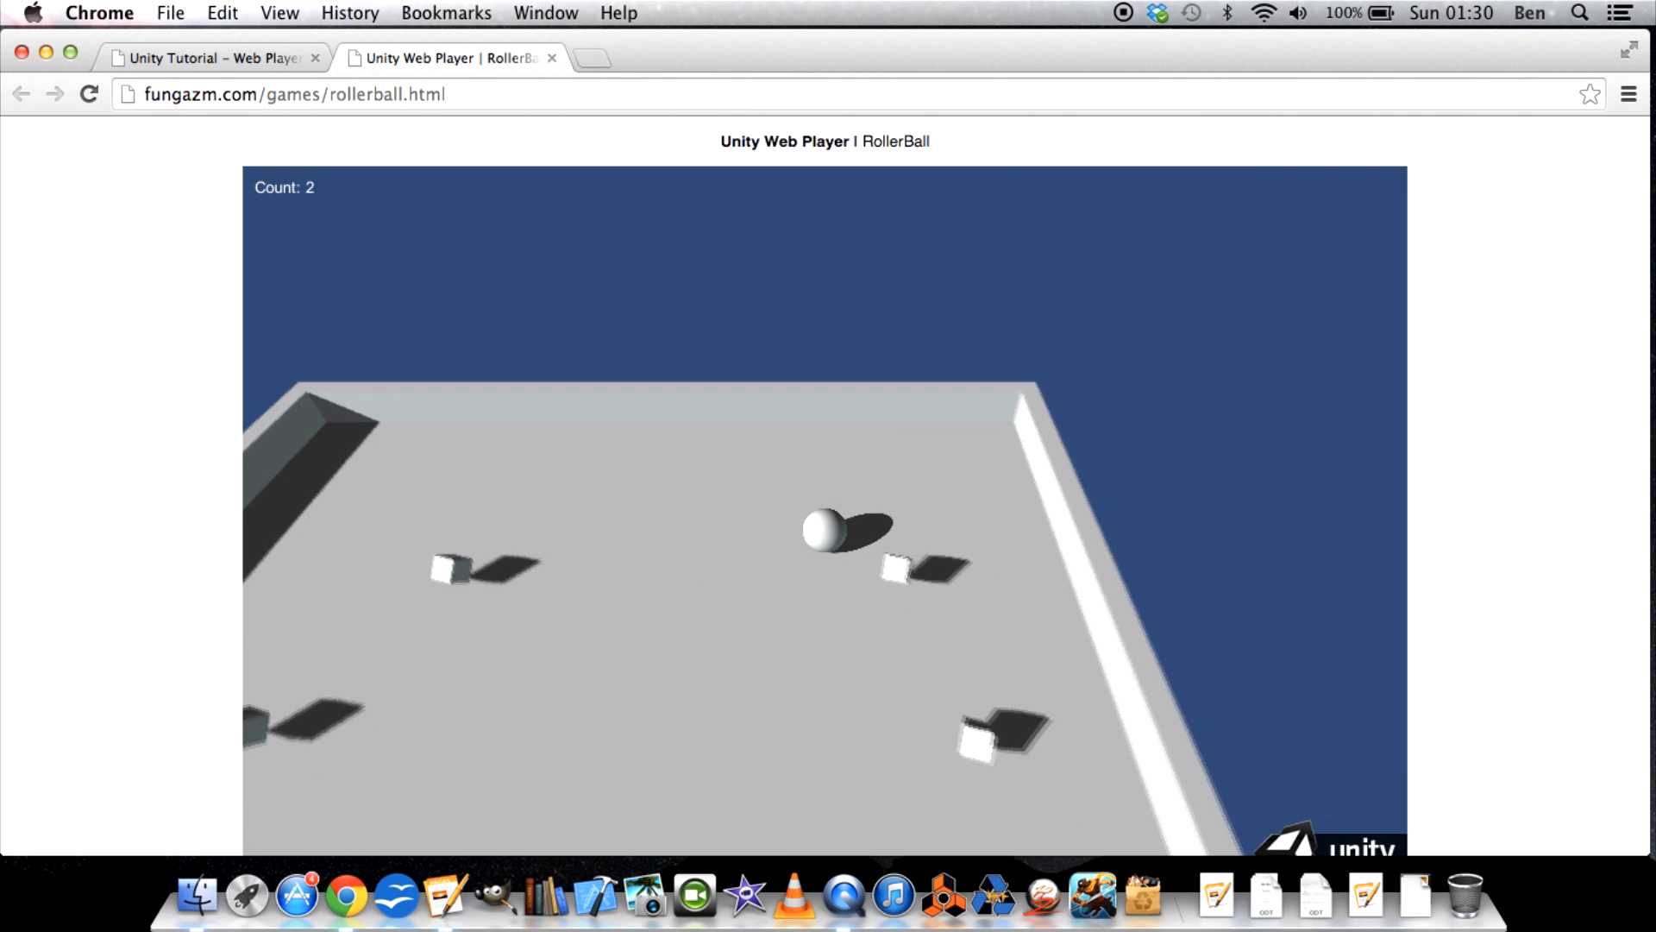
{"action": "key", "text": "Left"}
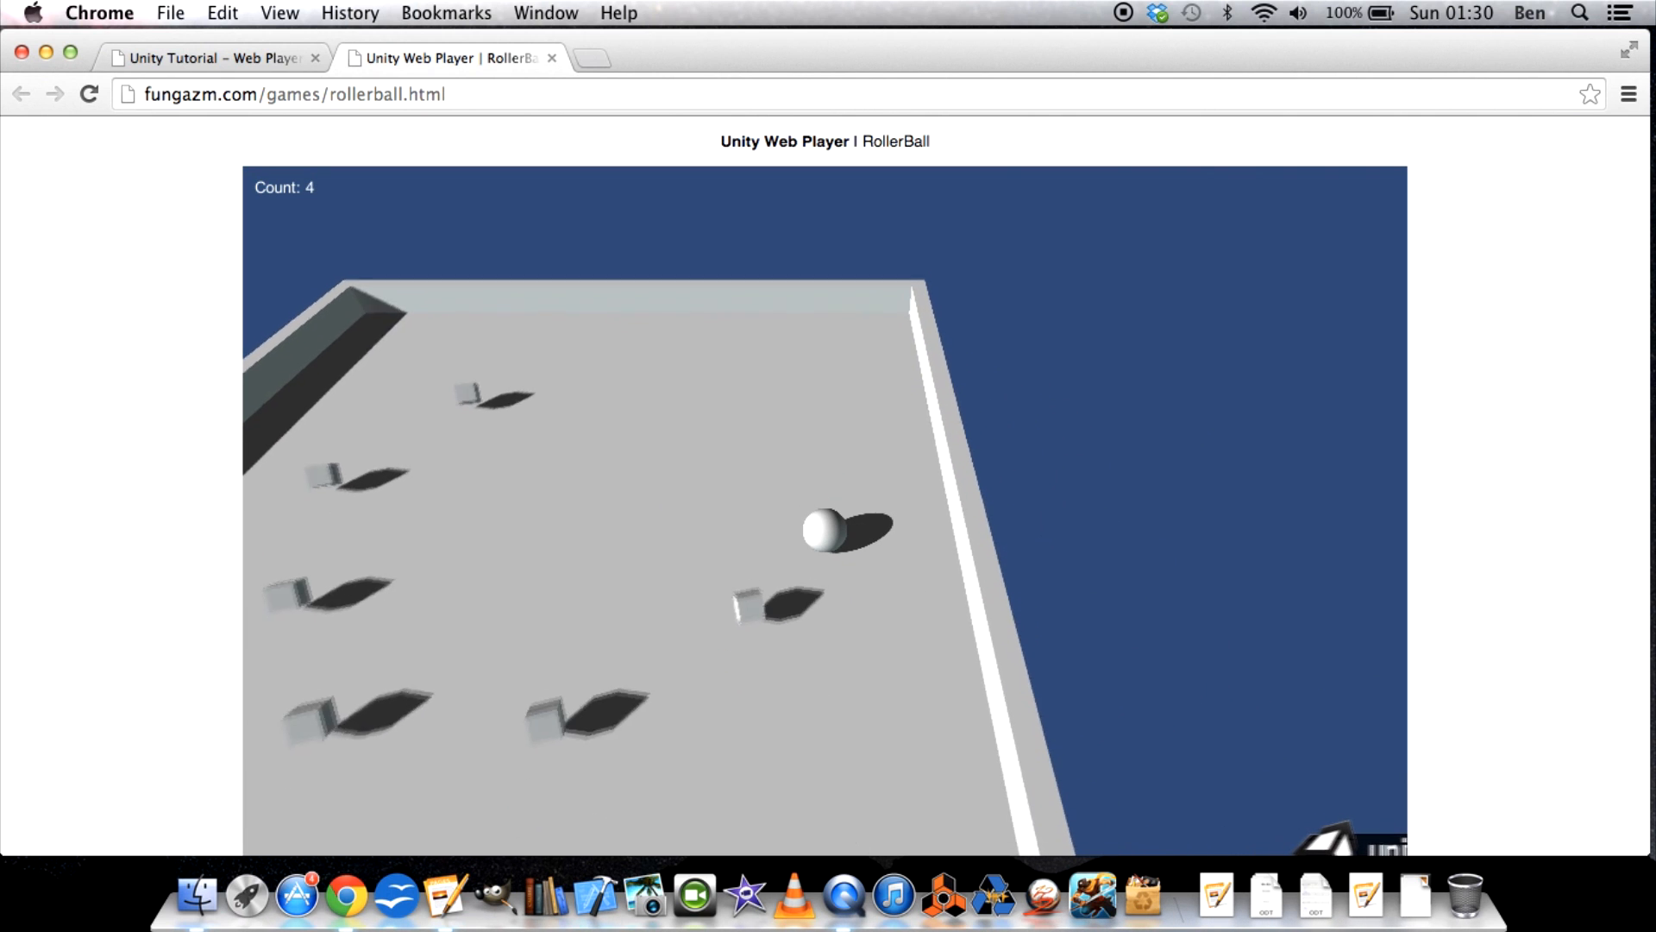
{"action": "key", "text": "Left"}
{"action": "key", "text": "Up"}
{"action": "key", "text": "Up"}
{"action": "key", "text": "Up"}
{"action": "key", "text": "Right"}
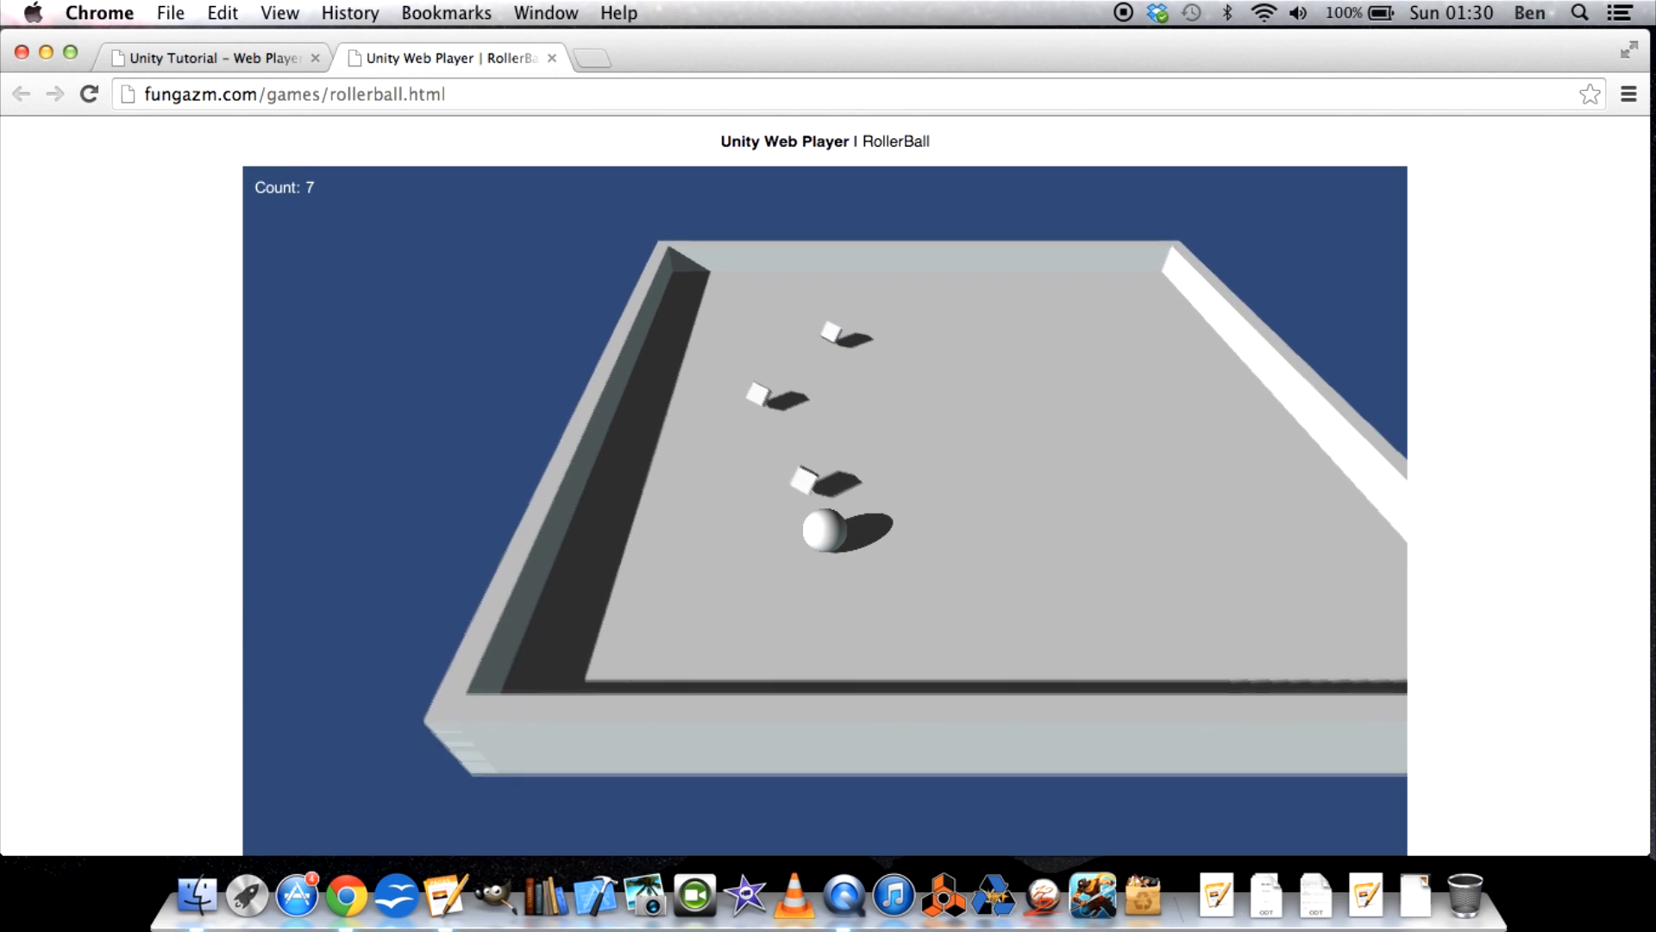
{"action": "key", "text": "Left"}
{"action": "key", "text": "Right"}
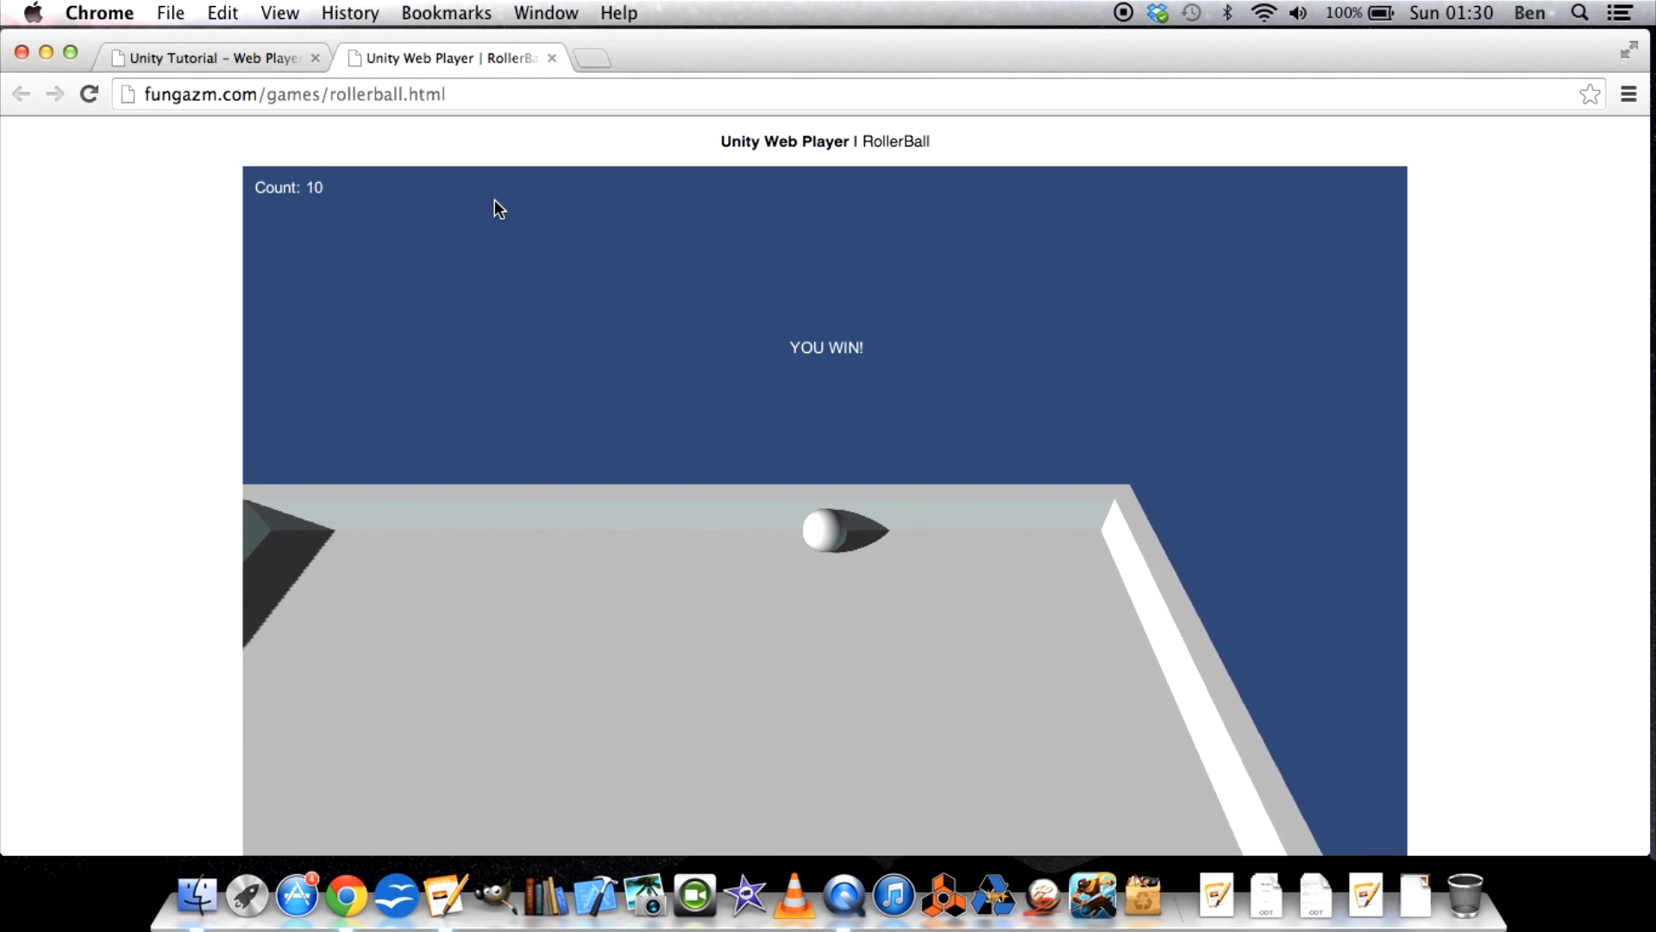
{"action": "left_click", "coordinate": [552, 58]}
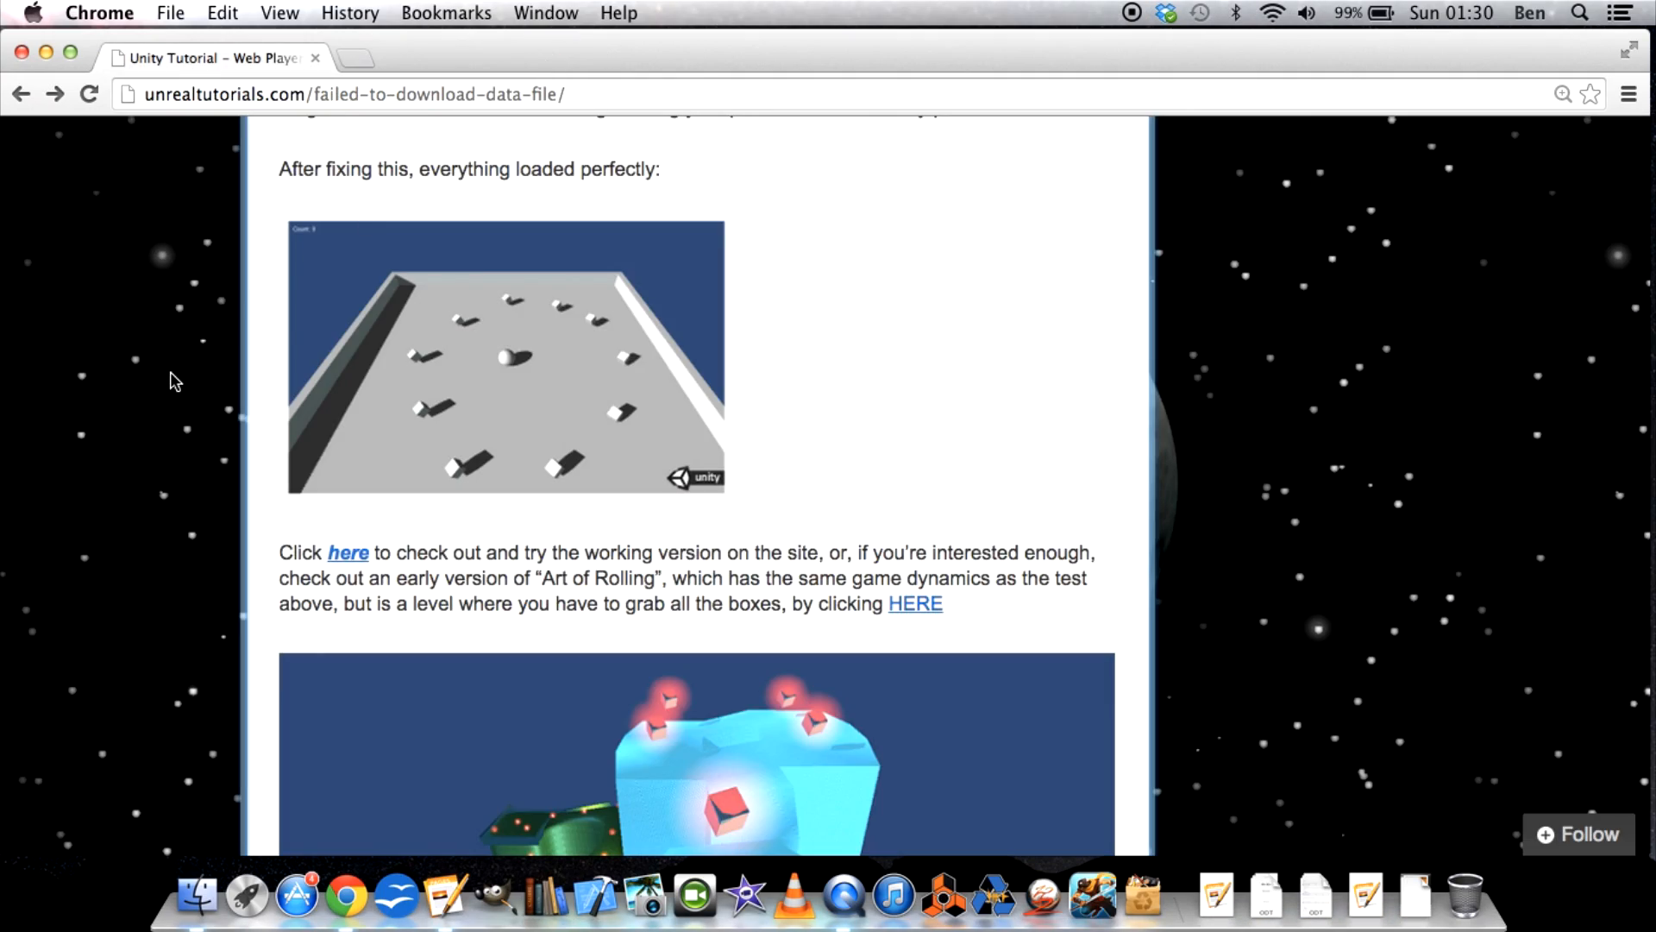
View the article's Unity error message image enlarged in its own tab, and close that tab.
{"action": "scroll", "coordinate": [172, 377], "scroll_direction": "up", "scroll_amount": 15}
{"action": "scroll", "coordinate": [173, 377], "scroll_direction": "up", "scroll_amount": 15}
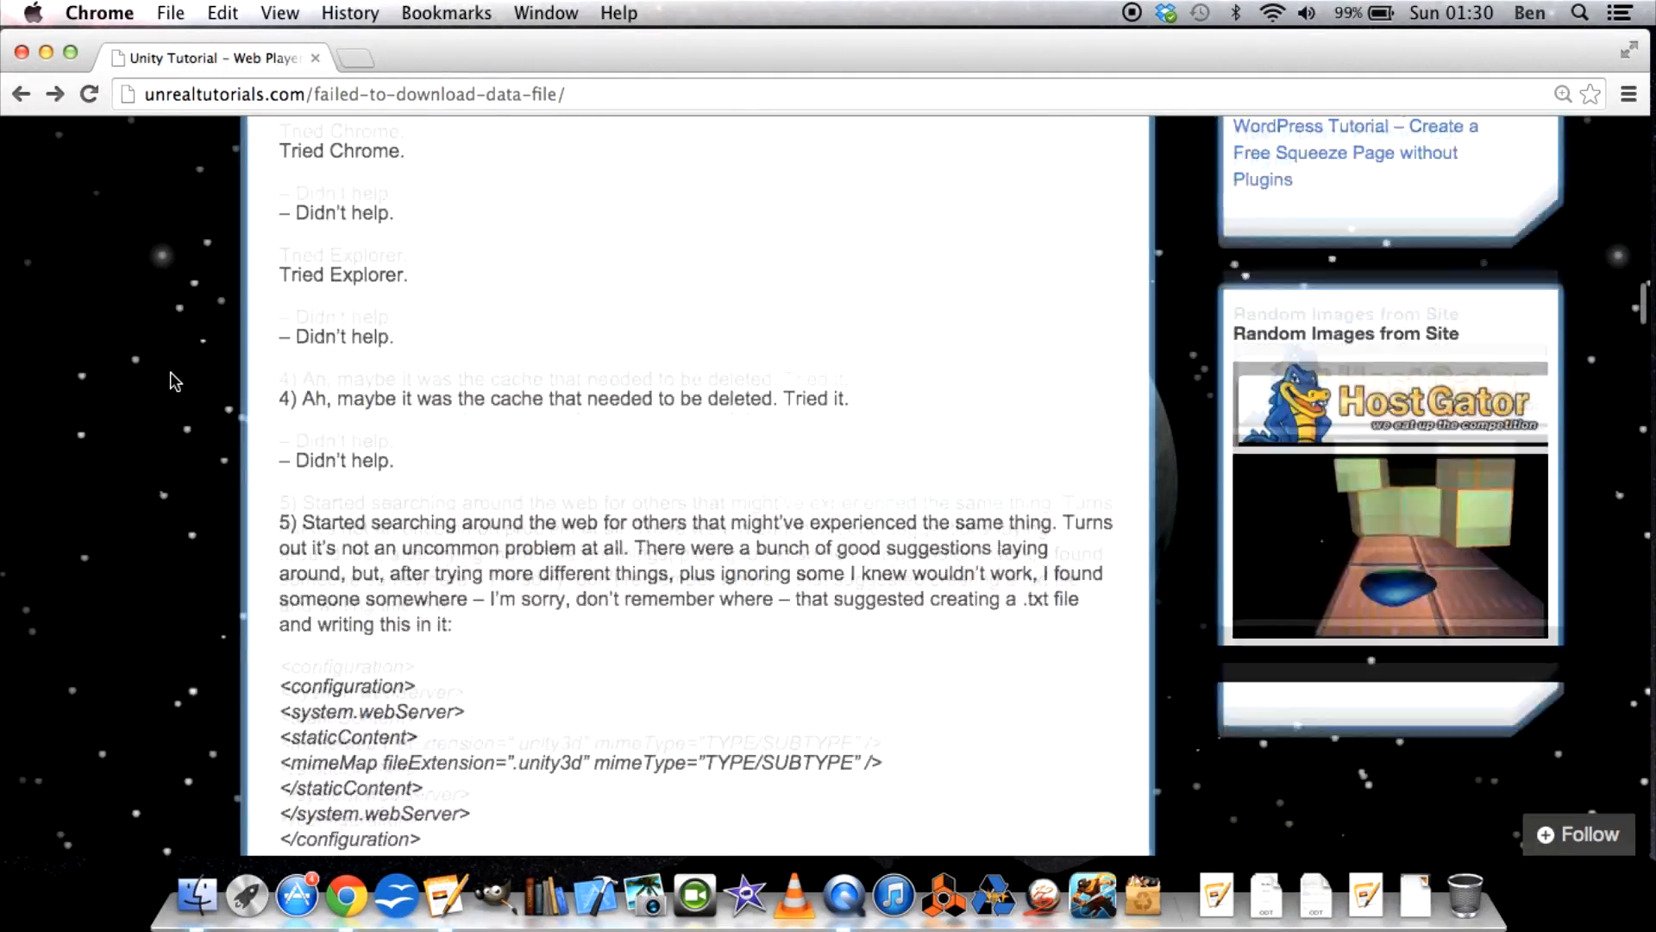
{"action": "scroll", "coordinate": [172, 381], "scroll_direction": "up", "scroll_amount": 2}
{"action": "left_click", "coordinate": [526, 375]}
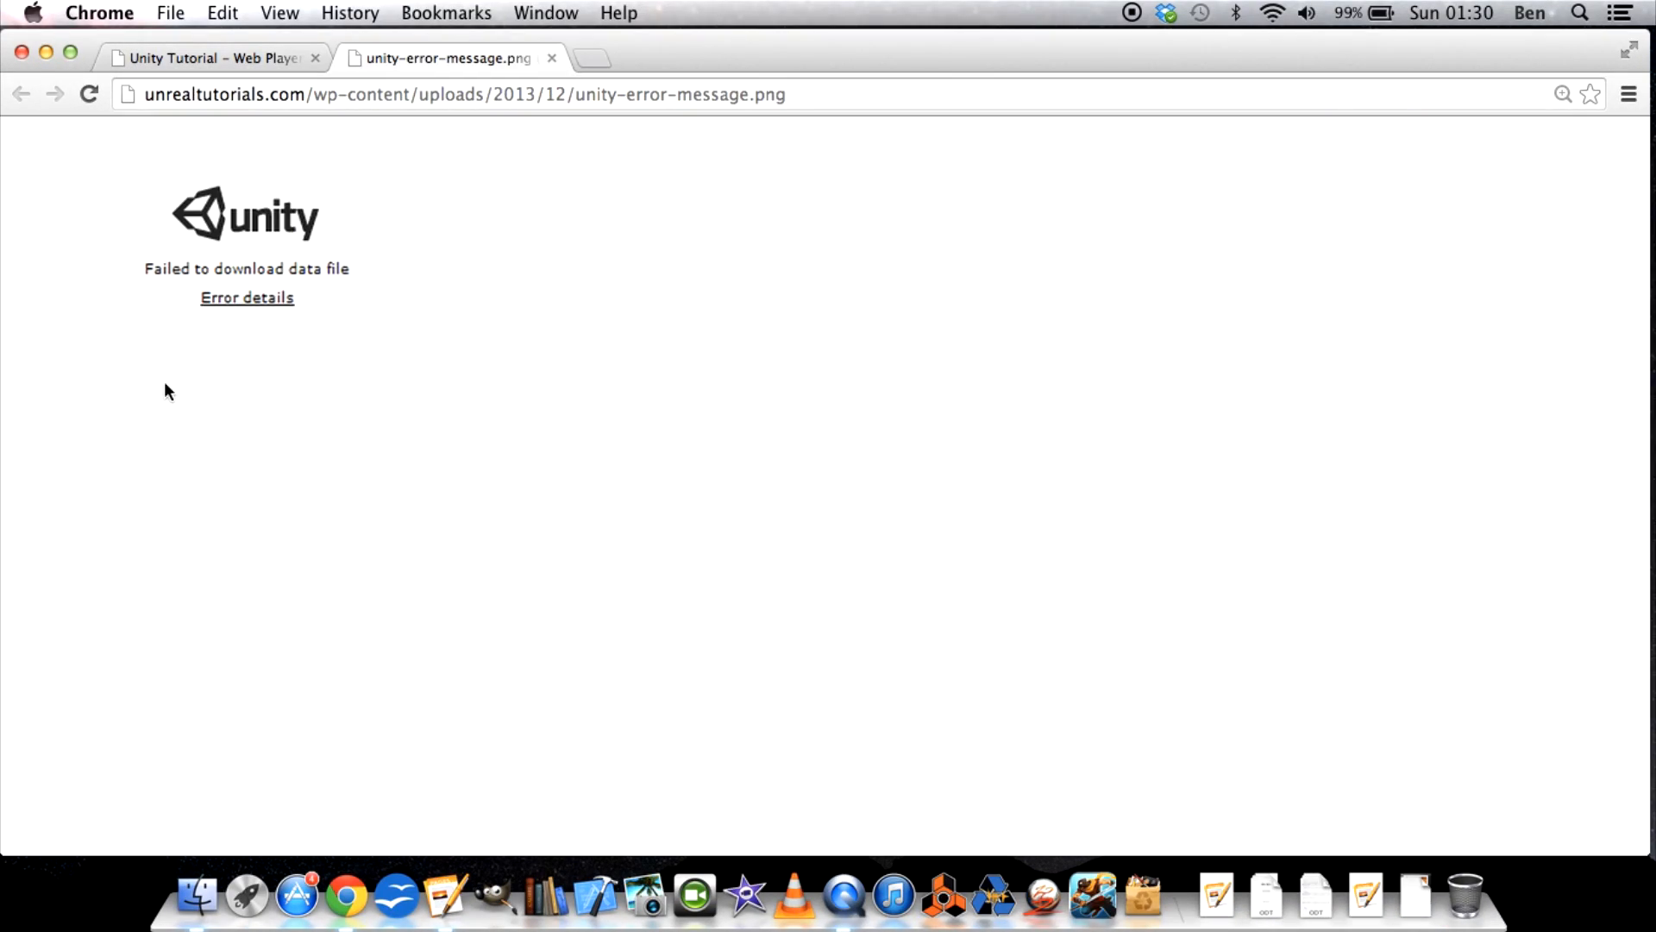
{"action": "key", "text": "super+equal"}
{"action": "key", "text": "super+equal"}
{"action": "key", "text": "super+equal"}
{"action": "key", "text": "super+equal"}
{"action": "key", "text": "super+equal"}
{"action": "key", "text": "super+equal"}
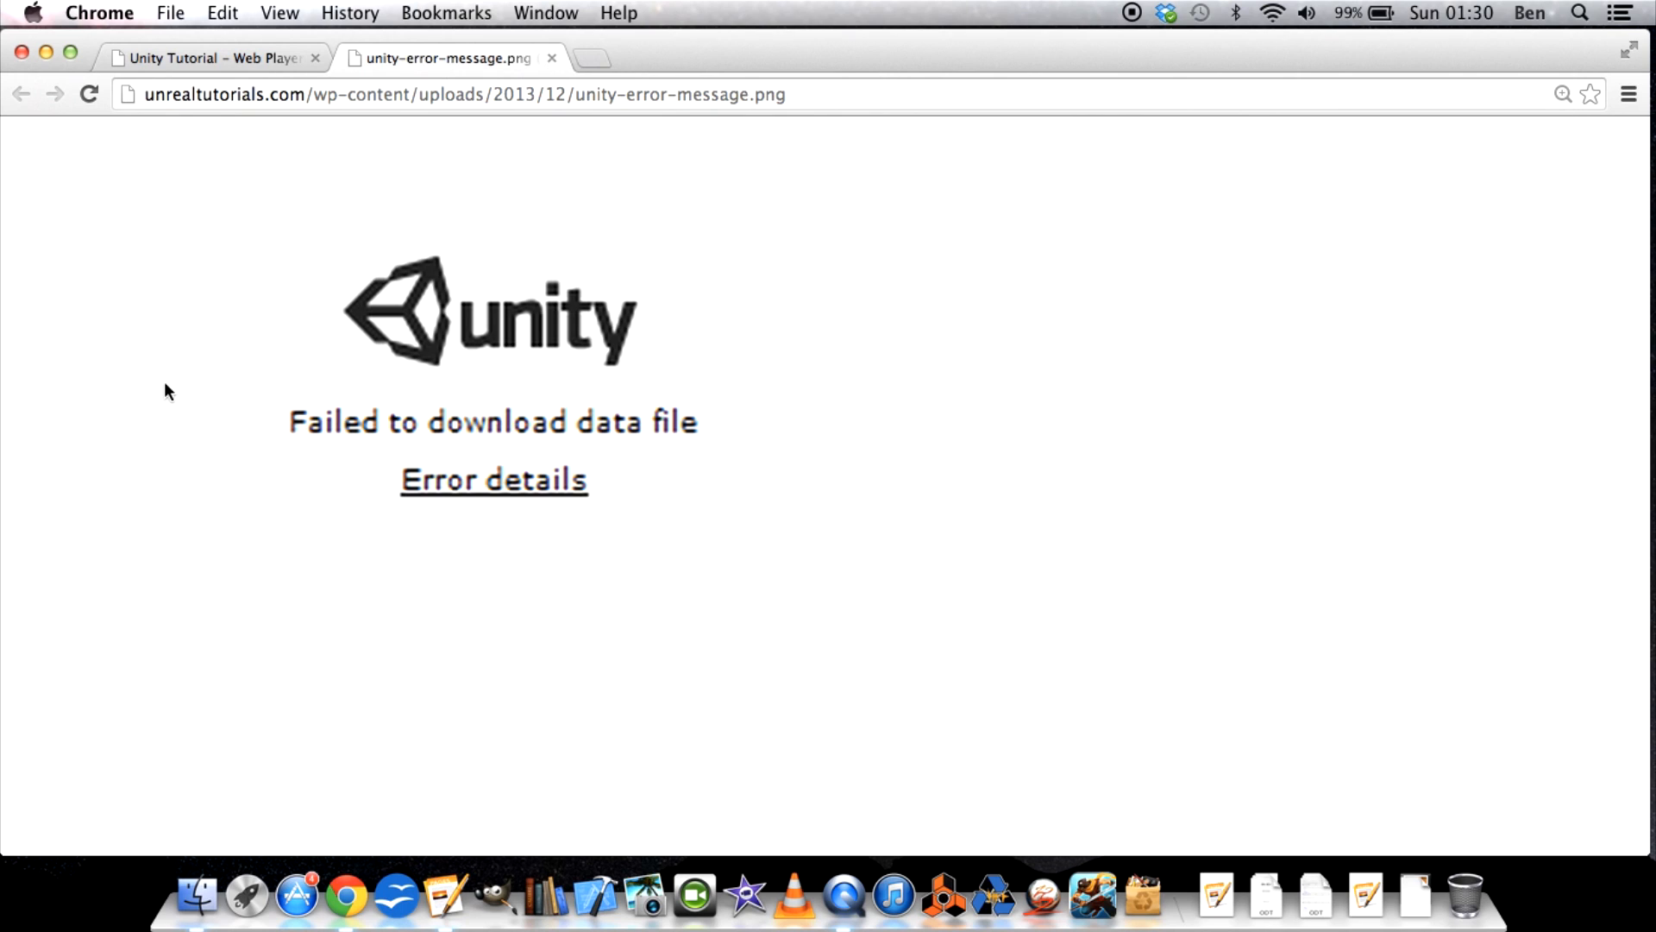
{"action": "key", "text": "super+minus"}
{"action": "key", "text": "super+minus"}
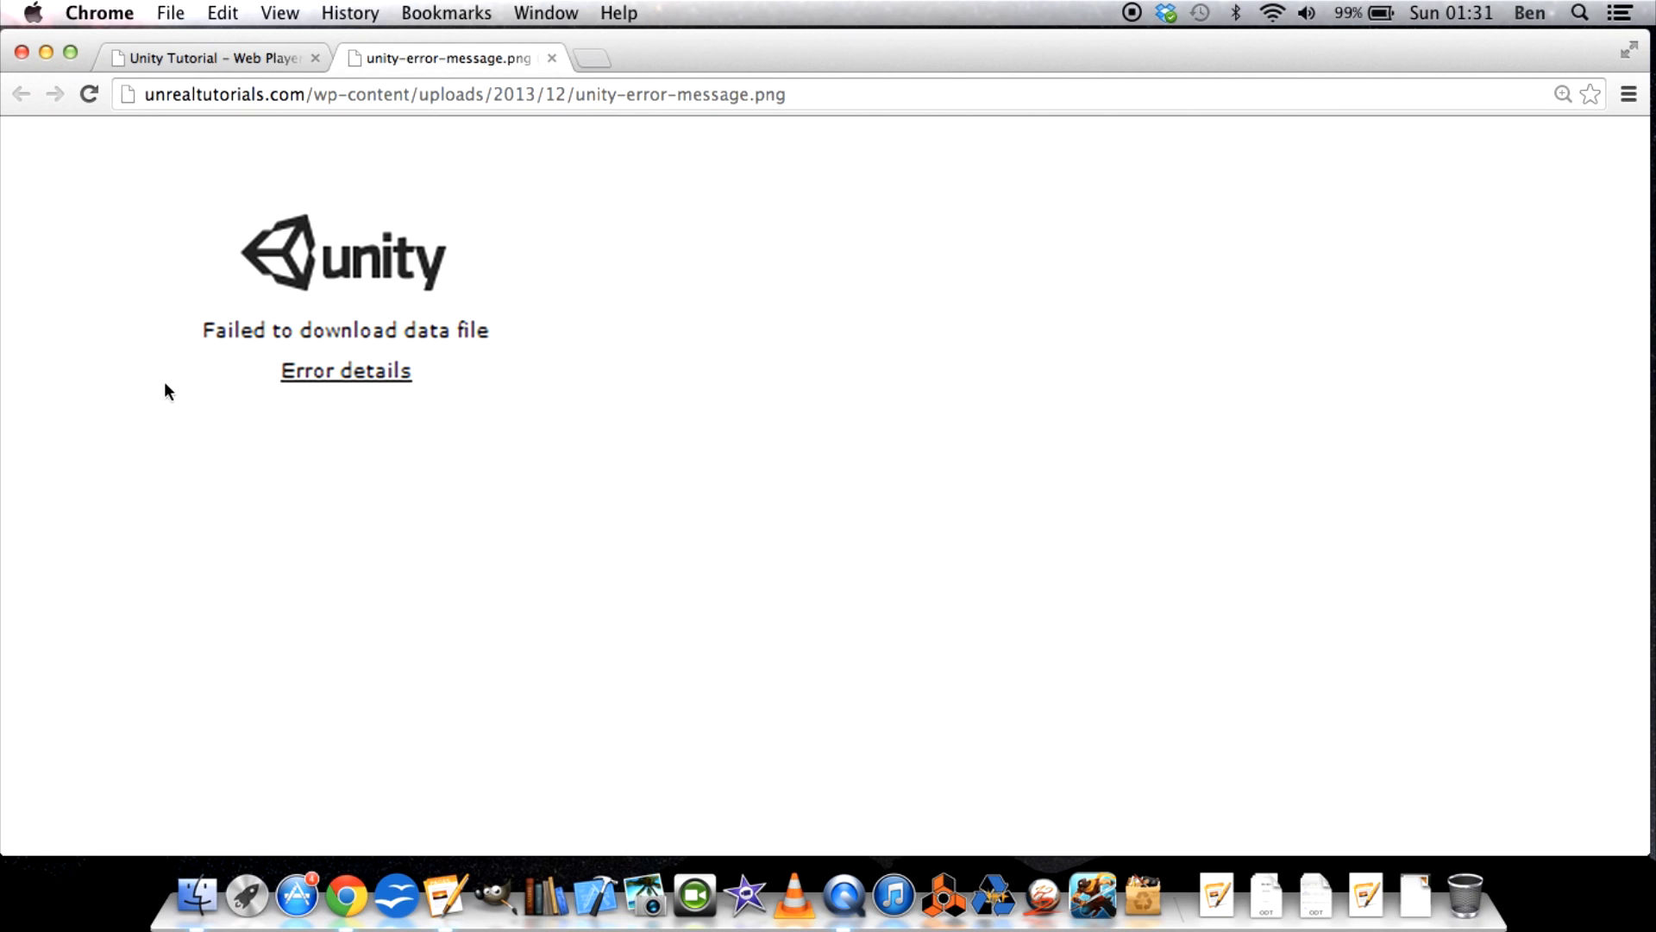
{"action": "left_click", "coordinate": [550, 59]}
Read the article's introduction and its numbered list of attempted fixes for the Unity web player error.
{"action": "scroll", "coordinate": [336, 345], "scroll_direction": "up", "scroll_amount": 5}
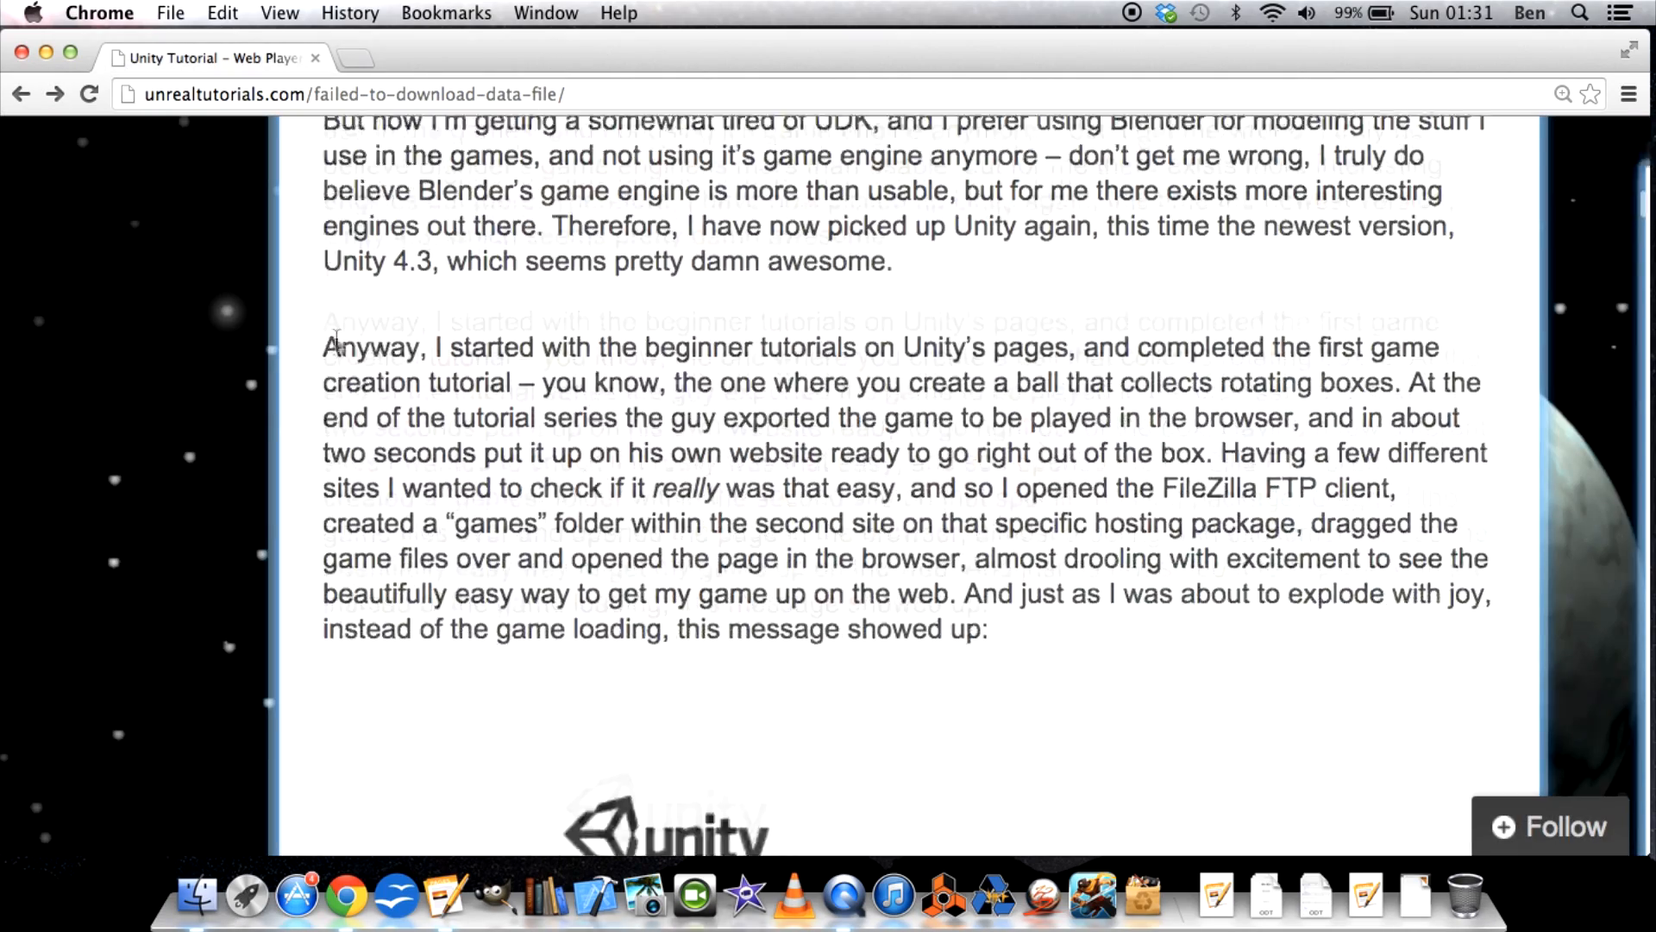
{"action": "key", "text": "super+minus"}
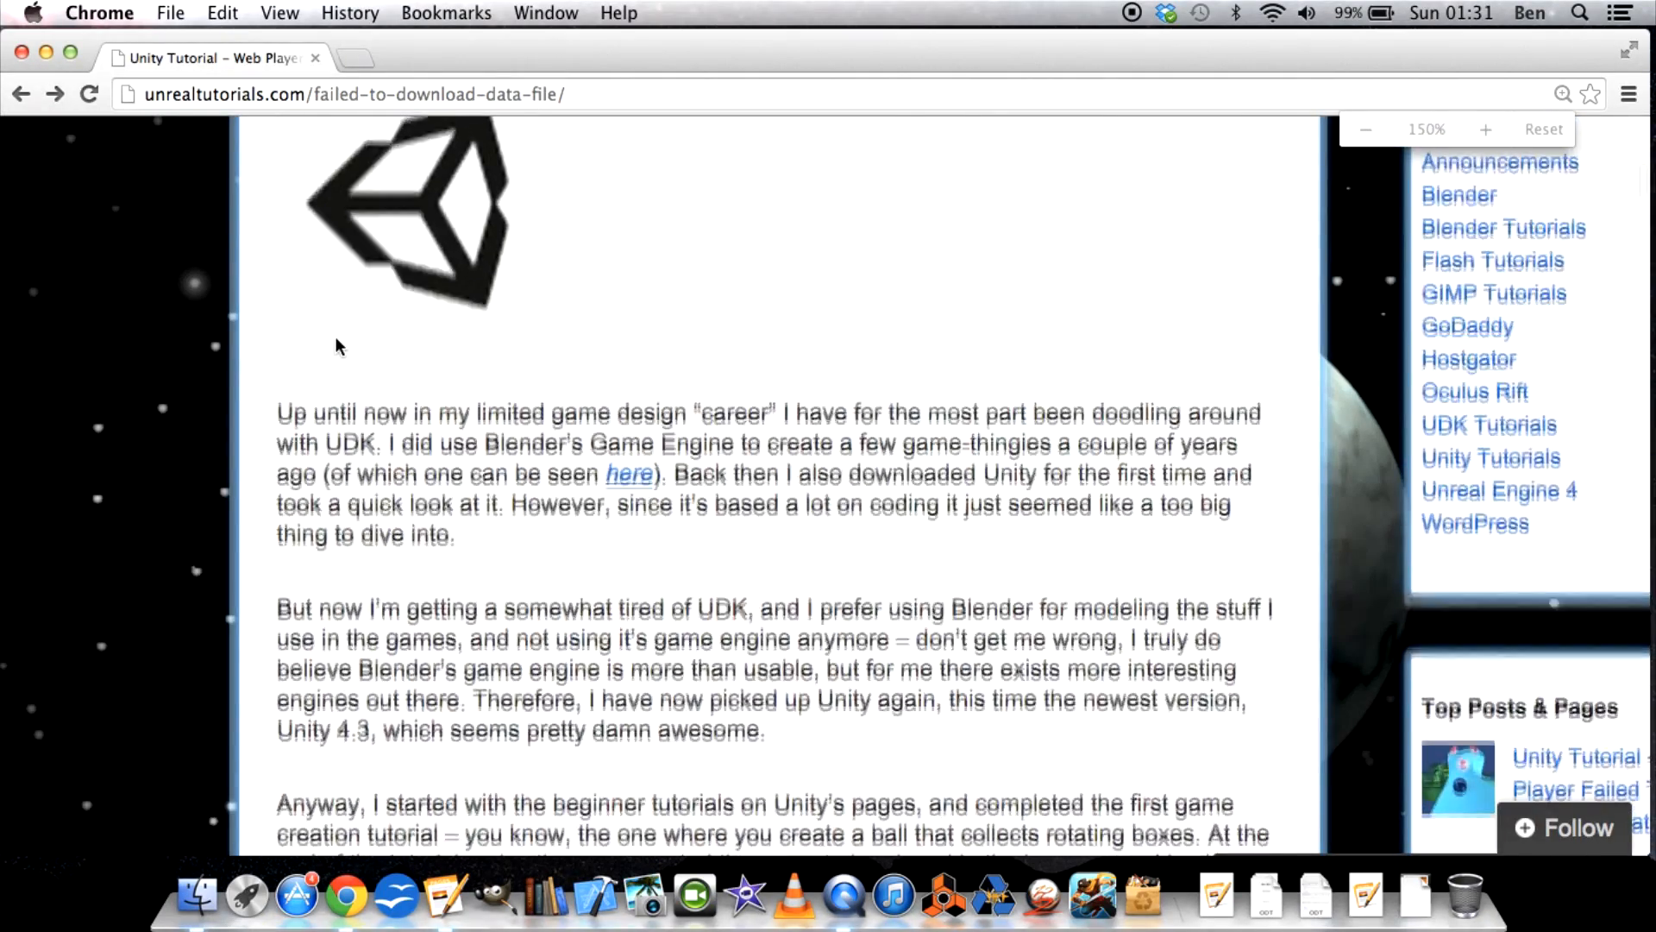
{"action": "scroll", "coordinate": [337, 338], "scroll_direction": "down", "scroll_amount": 15}
{"action": "scroll", "coordinate": [336, 338], "scroll_direction": "down", "scroll_amount": 3}
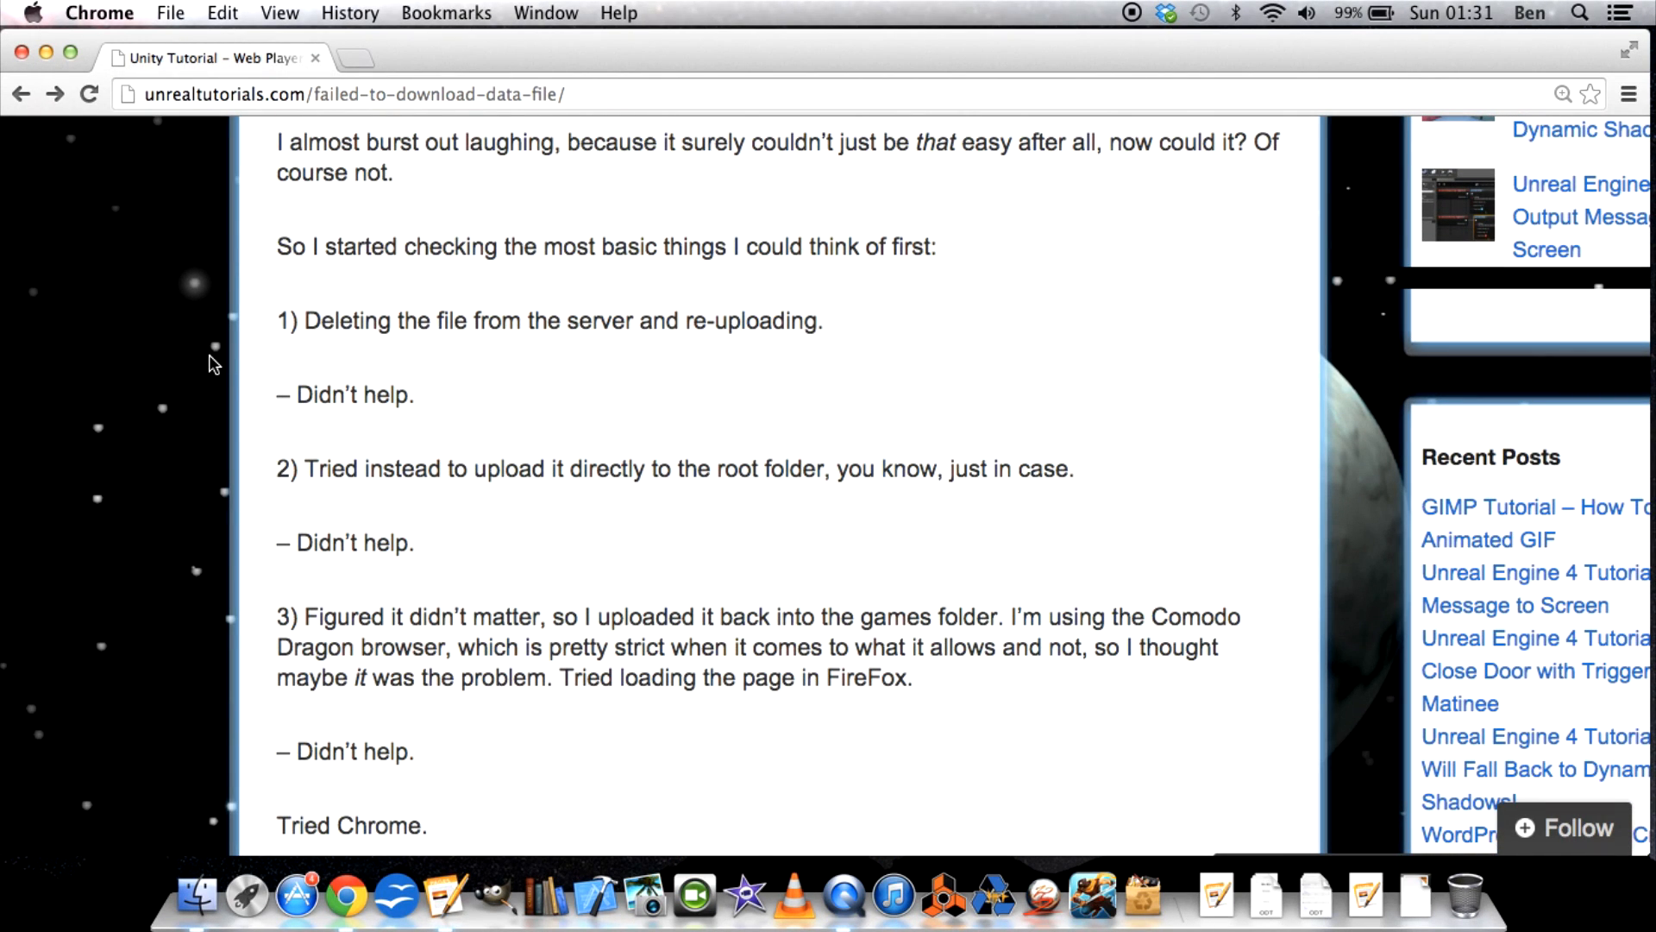
{"action": "scroll", "coordinate": [214, 363], "scroll_direction": "down", "scroll_amount": 2}
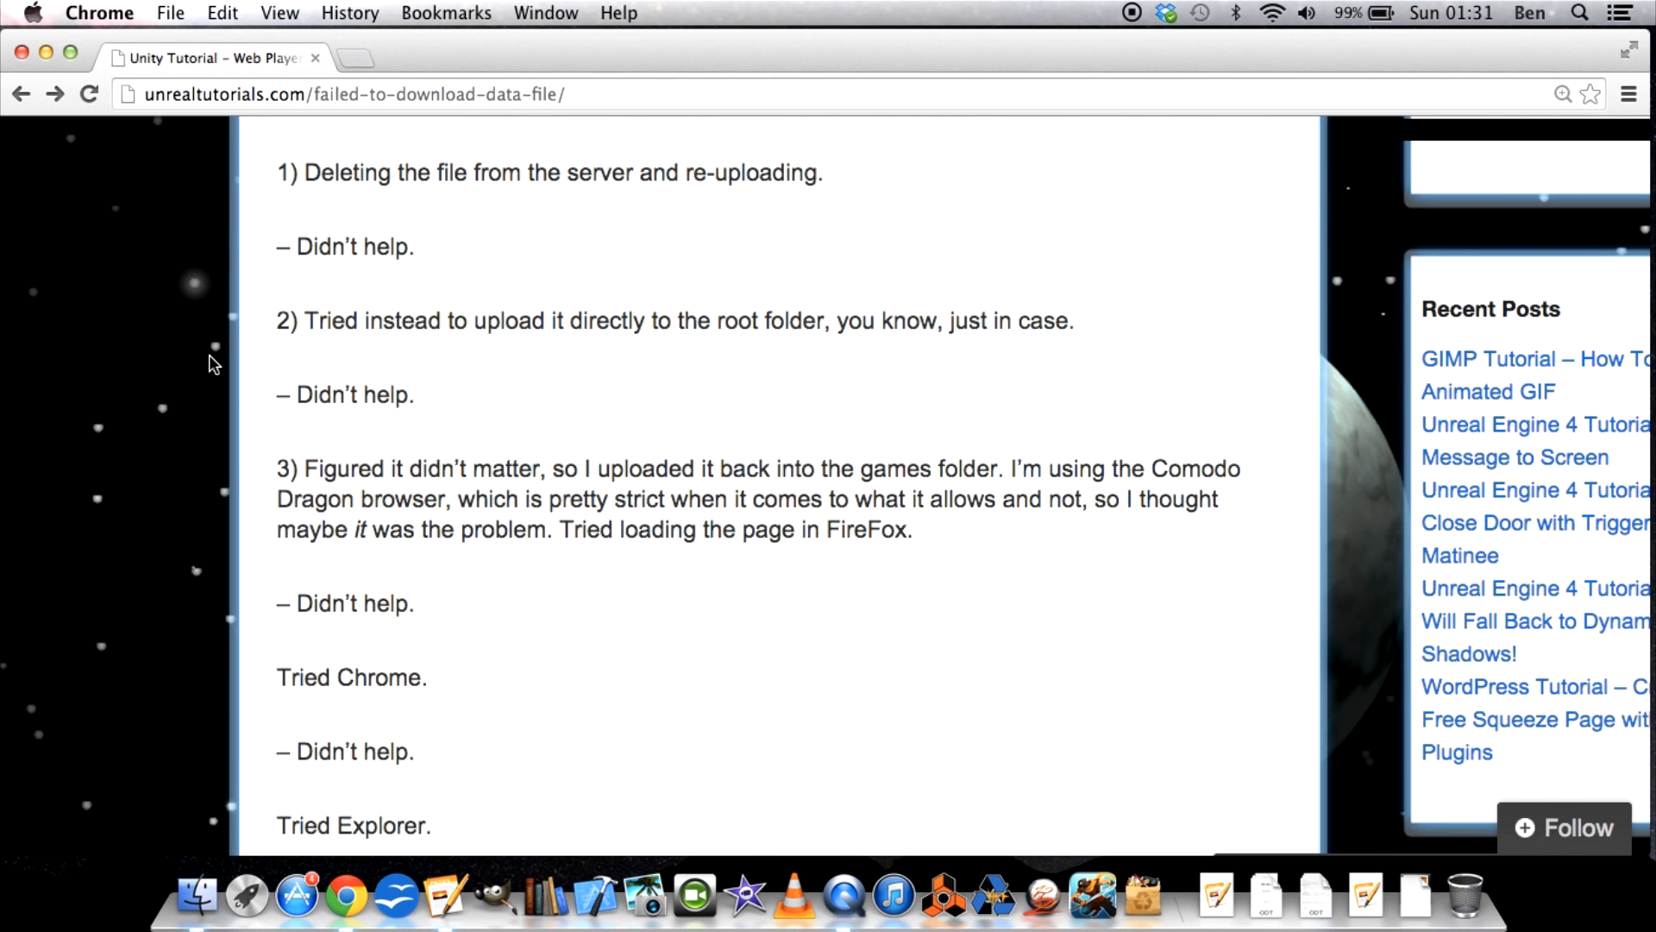
{"action": "scroll", "coordinate": [214, 363], "scroll_direction": "down", "scroll_amount": 3}
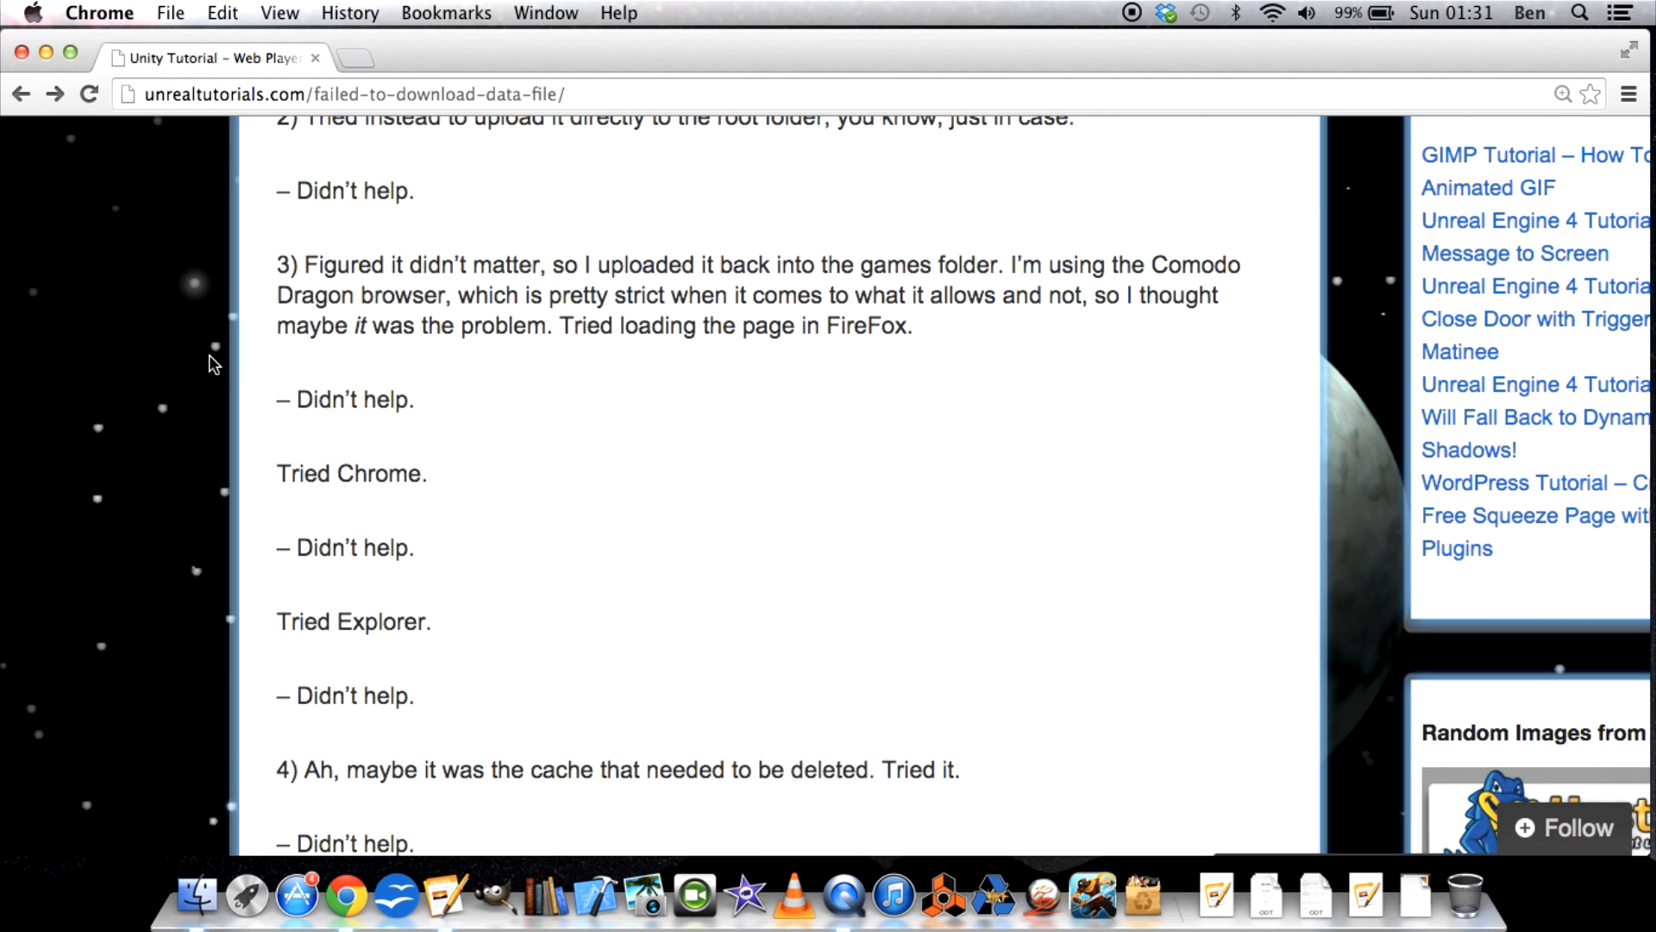
{"action": "scroll", "coordinate": [214, 364], "scroll_direction": "down", "scroll_amount": 2}
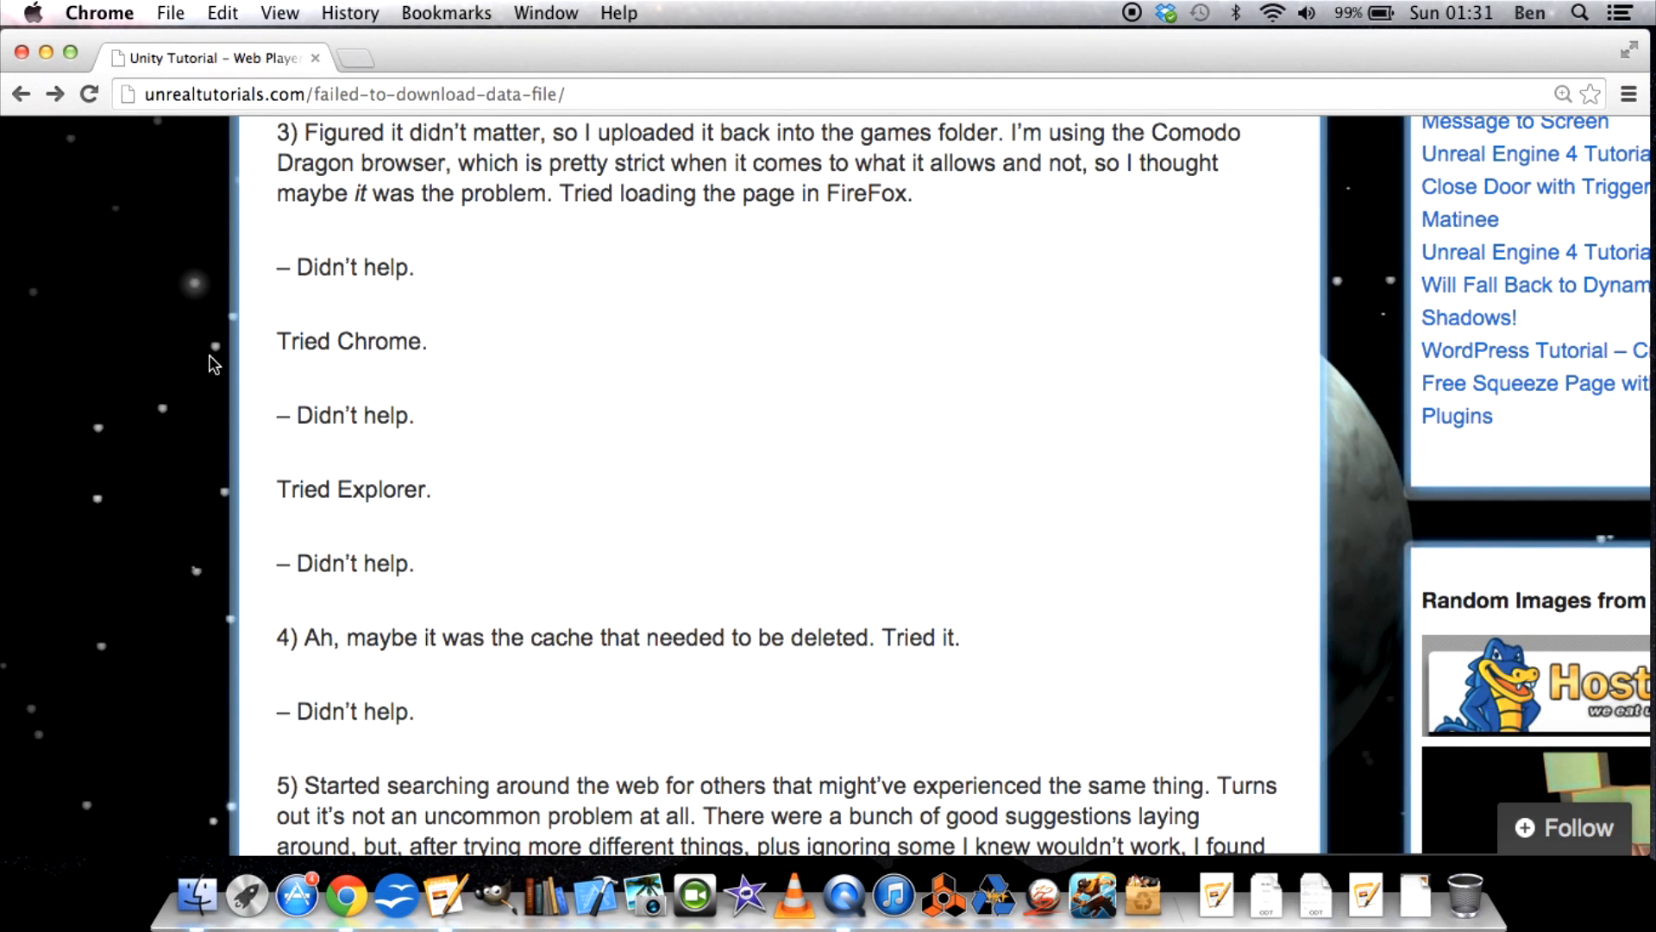
{"action": "scroll", "coordinate": [214, 363], "scroll_direction": "down", "scroll_amount": 1}
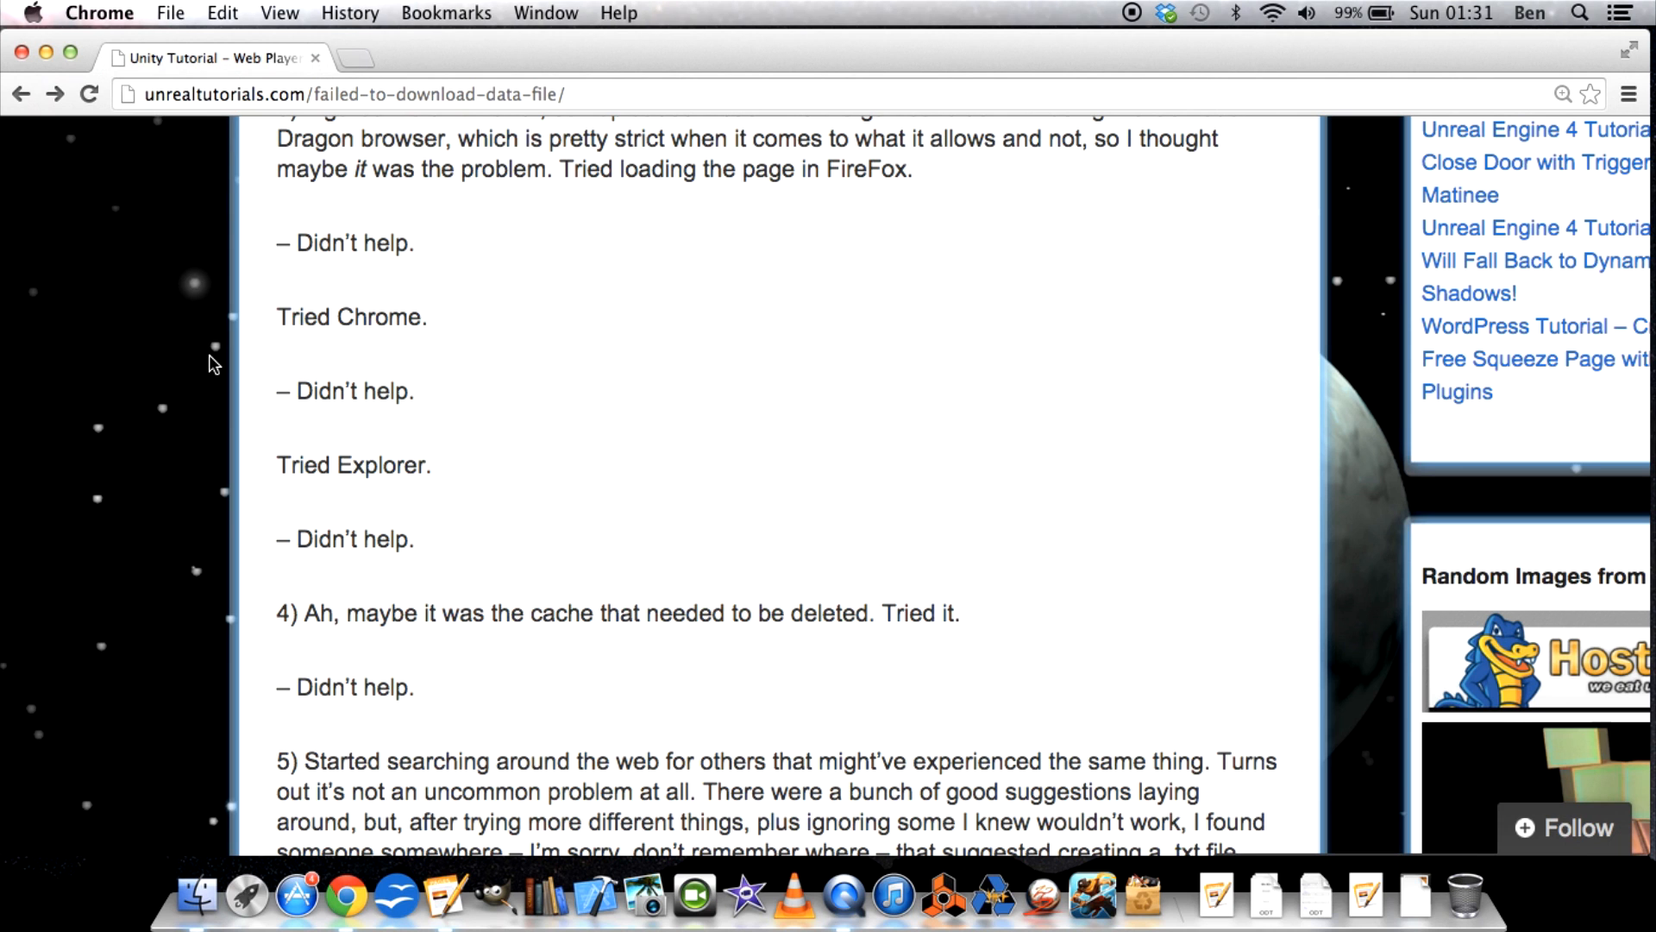
{"action": "scroll", "coordinate": [214, 363], "scroll_direction": "down", "scroll_amount": 2}
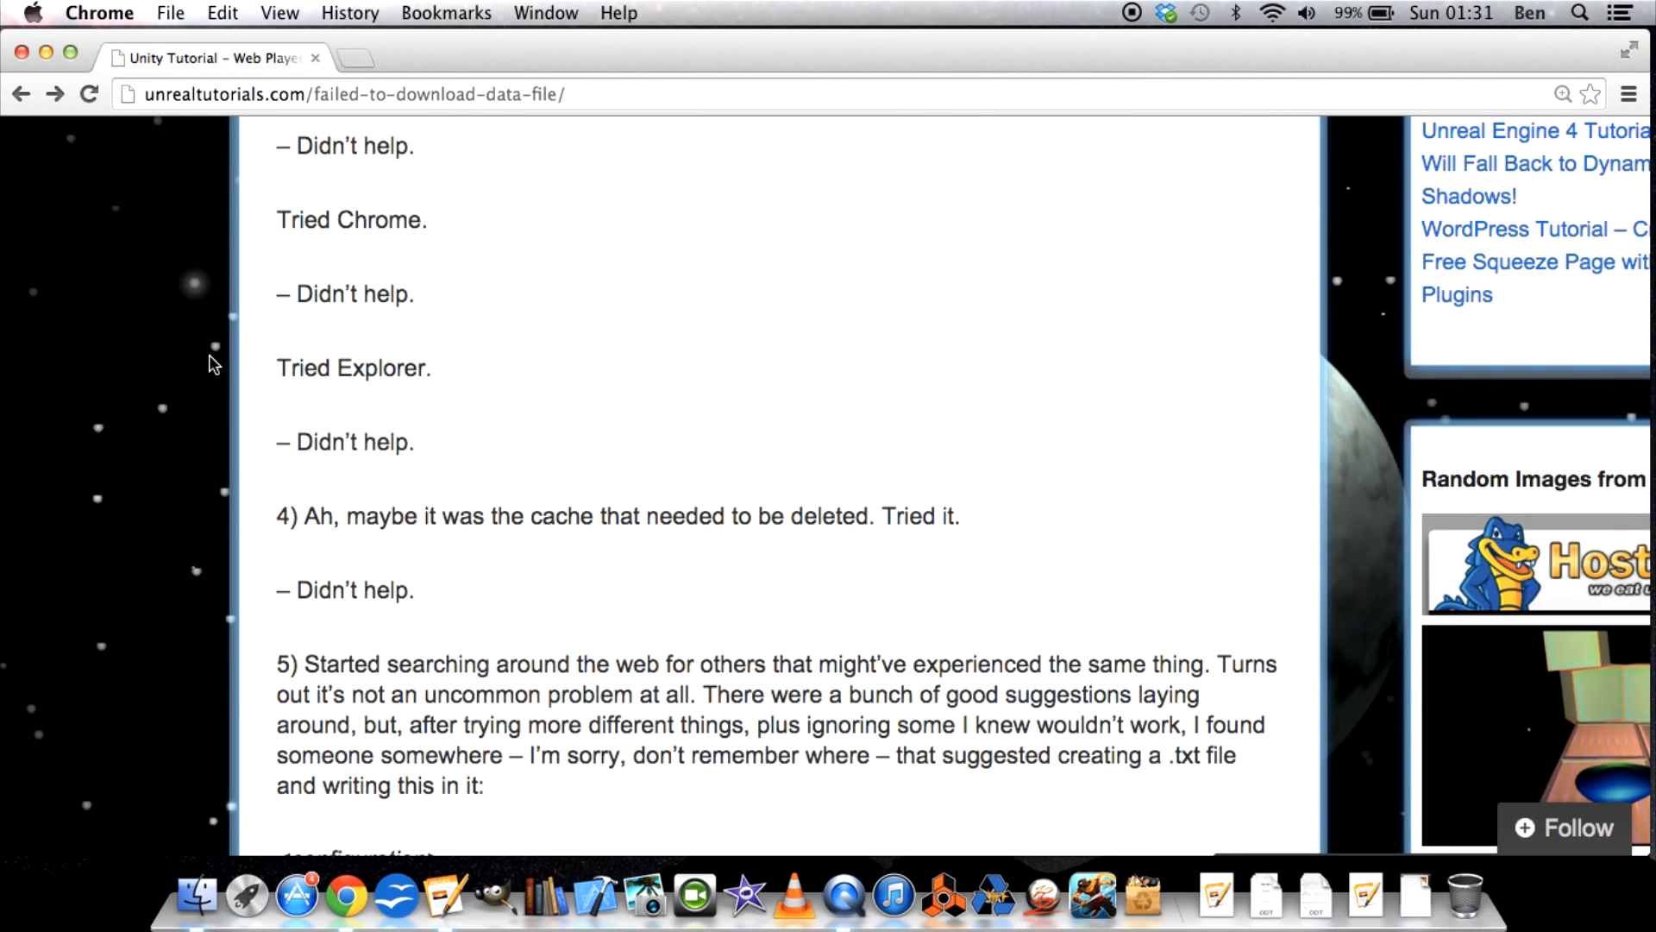
{"action": "scroll", "coordinate": [214, 363], "scroll_direction": "down", "scroll_amount": 3}
{"action": "scroll", "coordinate": [214, 363], "scroll_direction": "down", "scroll_amount": 1}
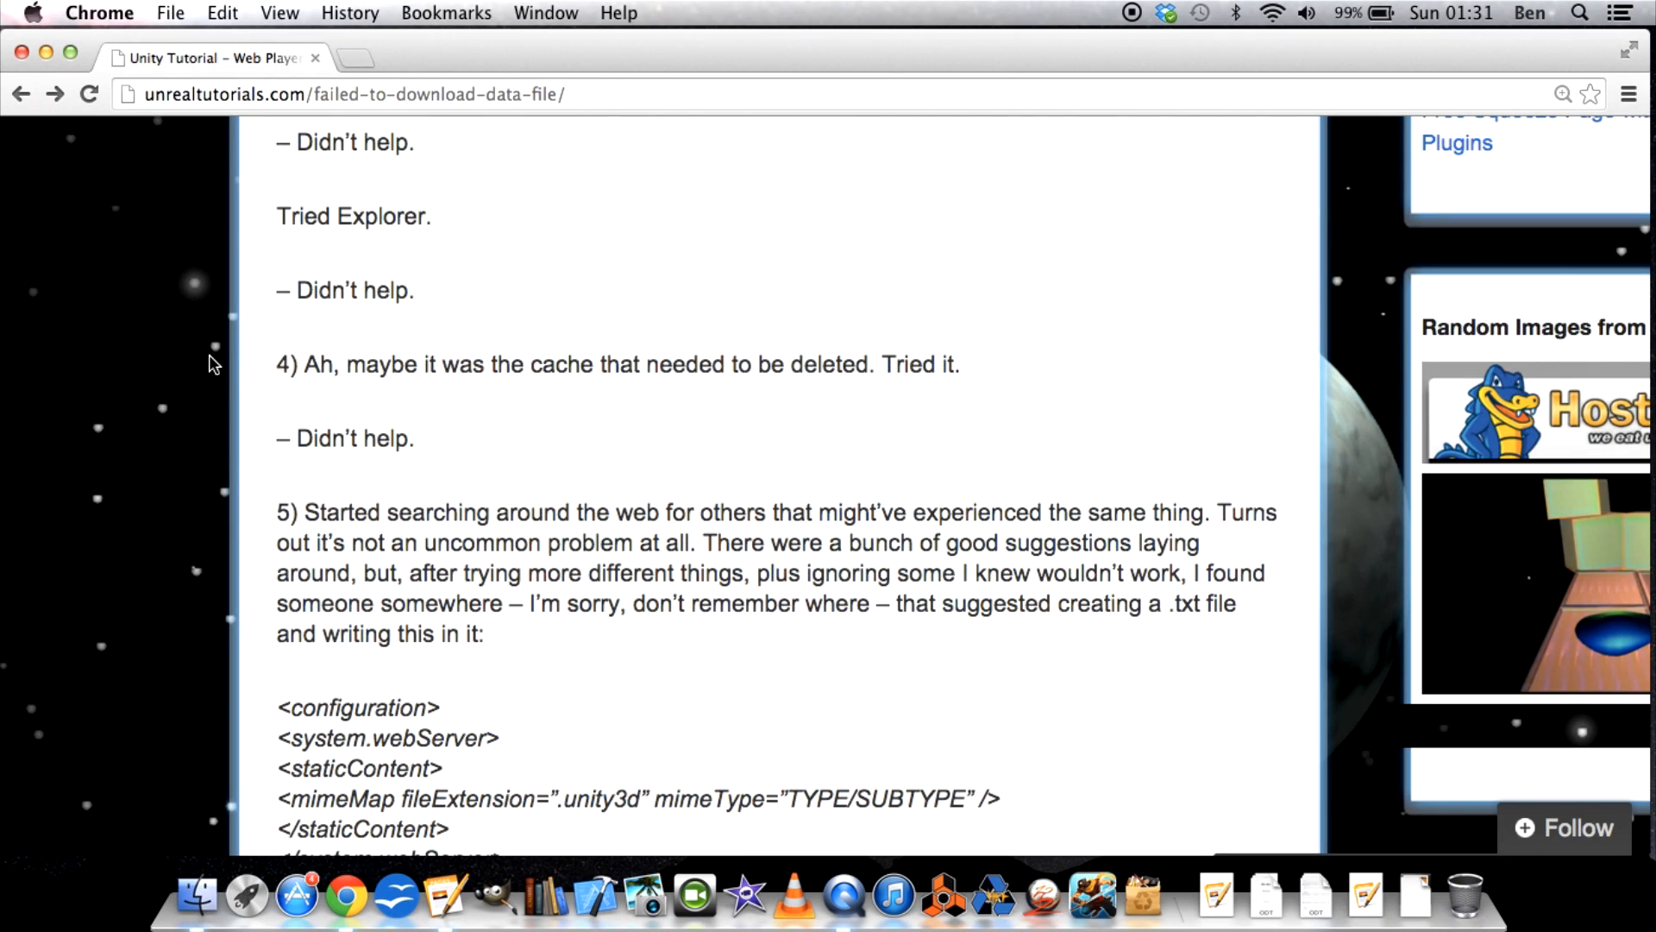
{"action": "scroll", "coordinate": [213, 363], "scroll_direction": "down", "scroll_amount": 3}
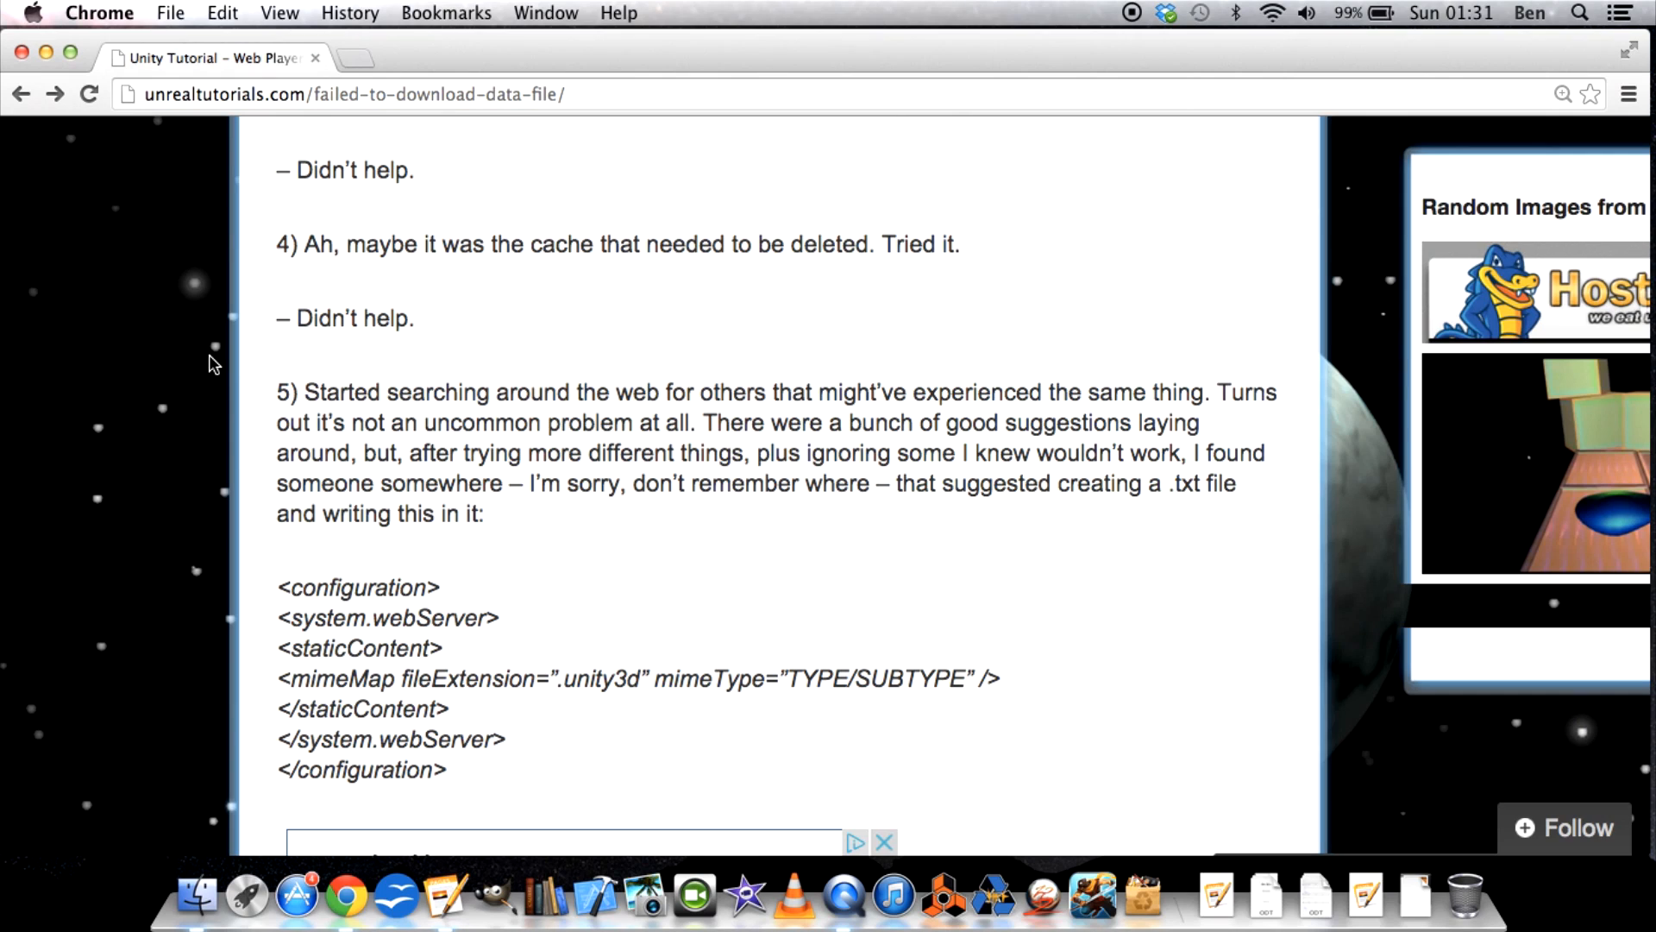
{"action": "scroll", "coordinate": [214, 363], "scroll_direction": "down", "scroll_amount": 1}
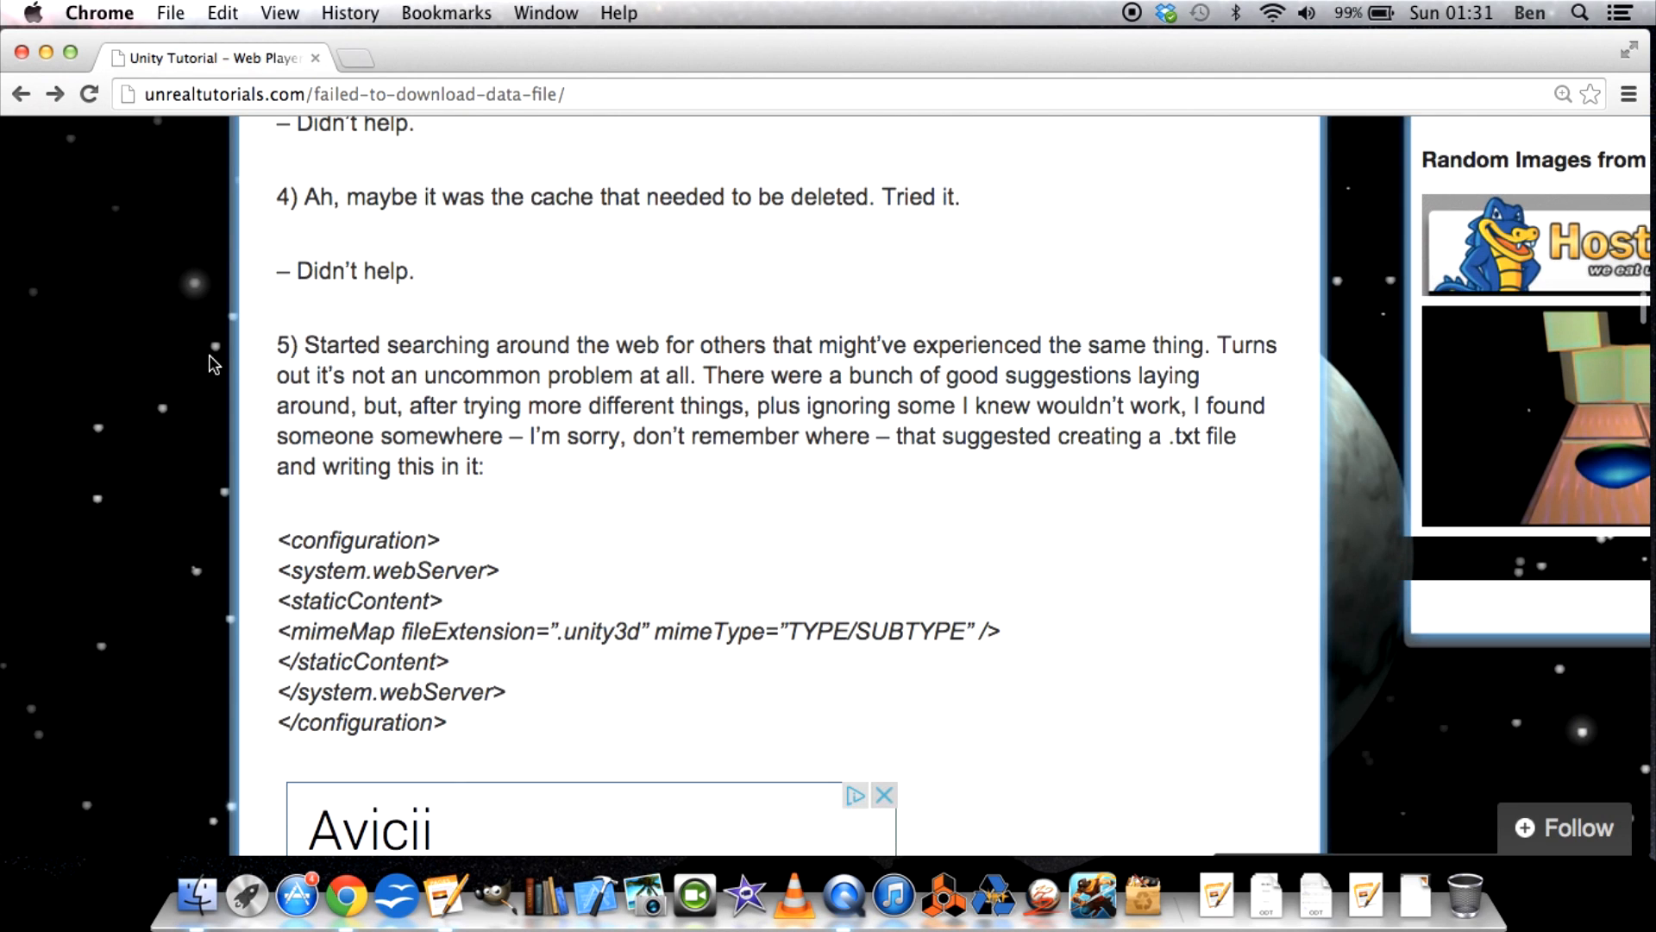
Highlight the full configuration code block under attempt 5 for reading, and clear the selection.
{"action": "scroll", "coordinate": [214, 364], "scroll_direction": "down", "scroll_amount": 2}
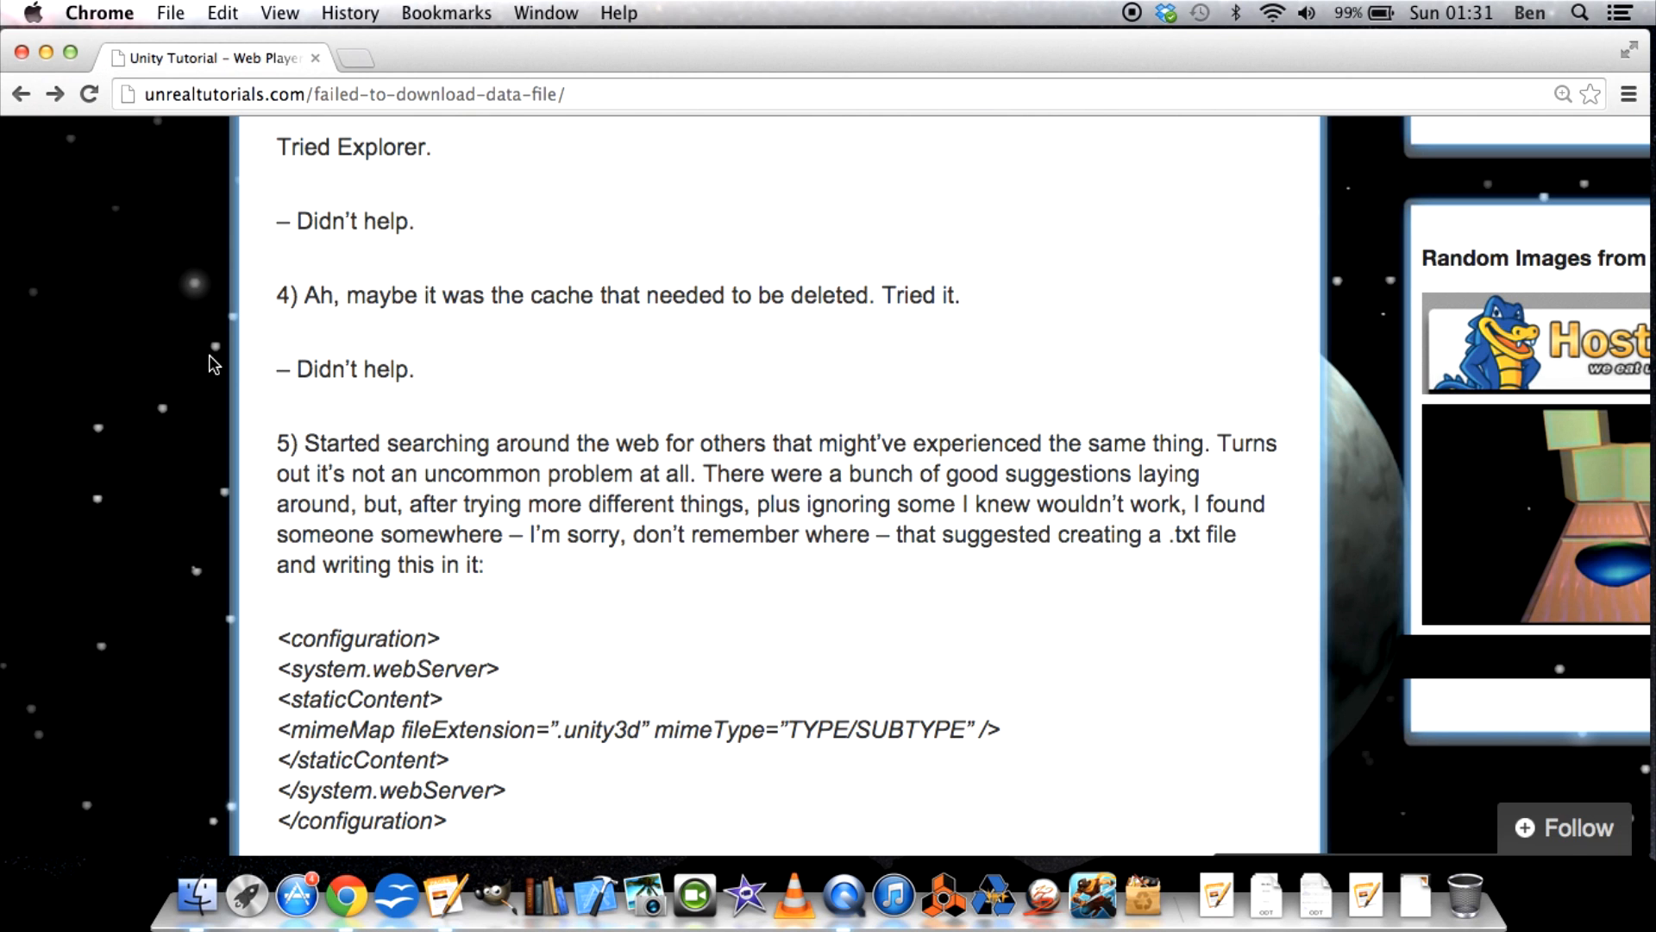
{"action": "scroll", "coordinate": [214, 363], "scroll_direction": "down", "scroll_amount": 3}
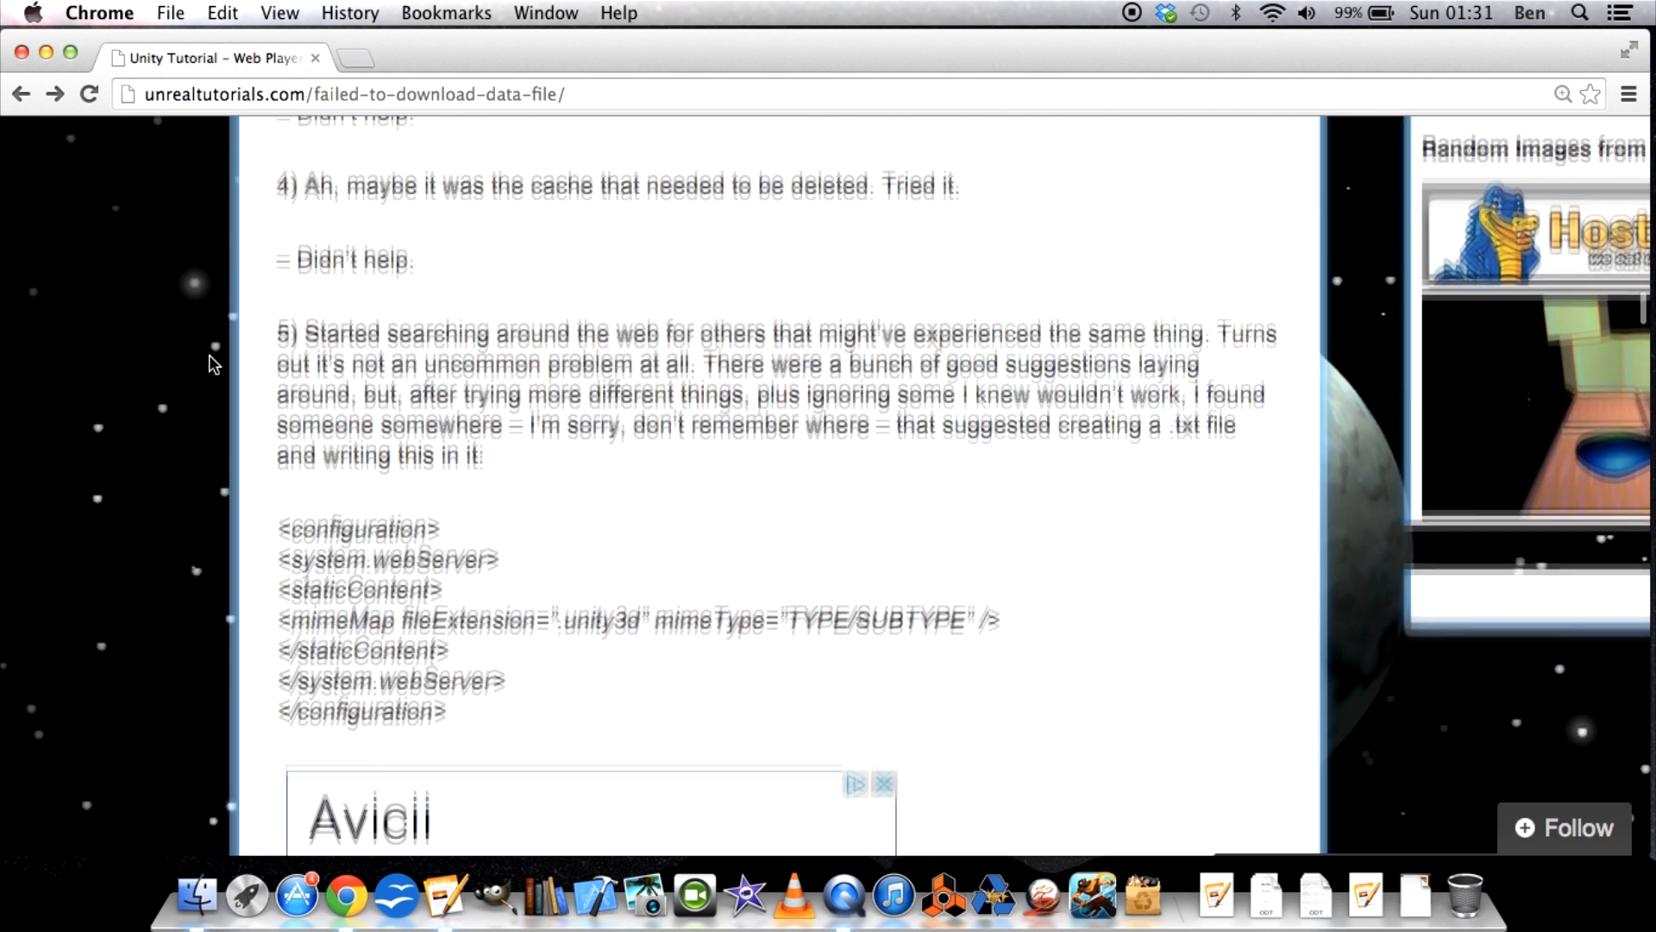
{"action": "left_click_drag", "start_coordinate": [482, 665], "coordinate": [174, 437]}
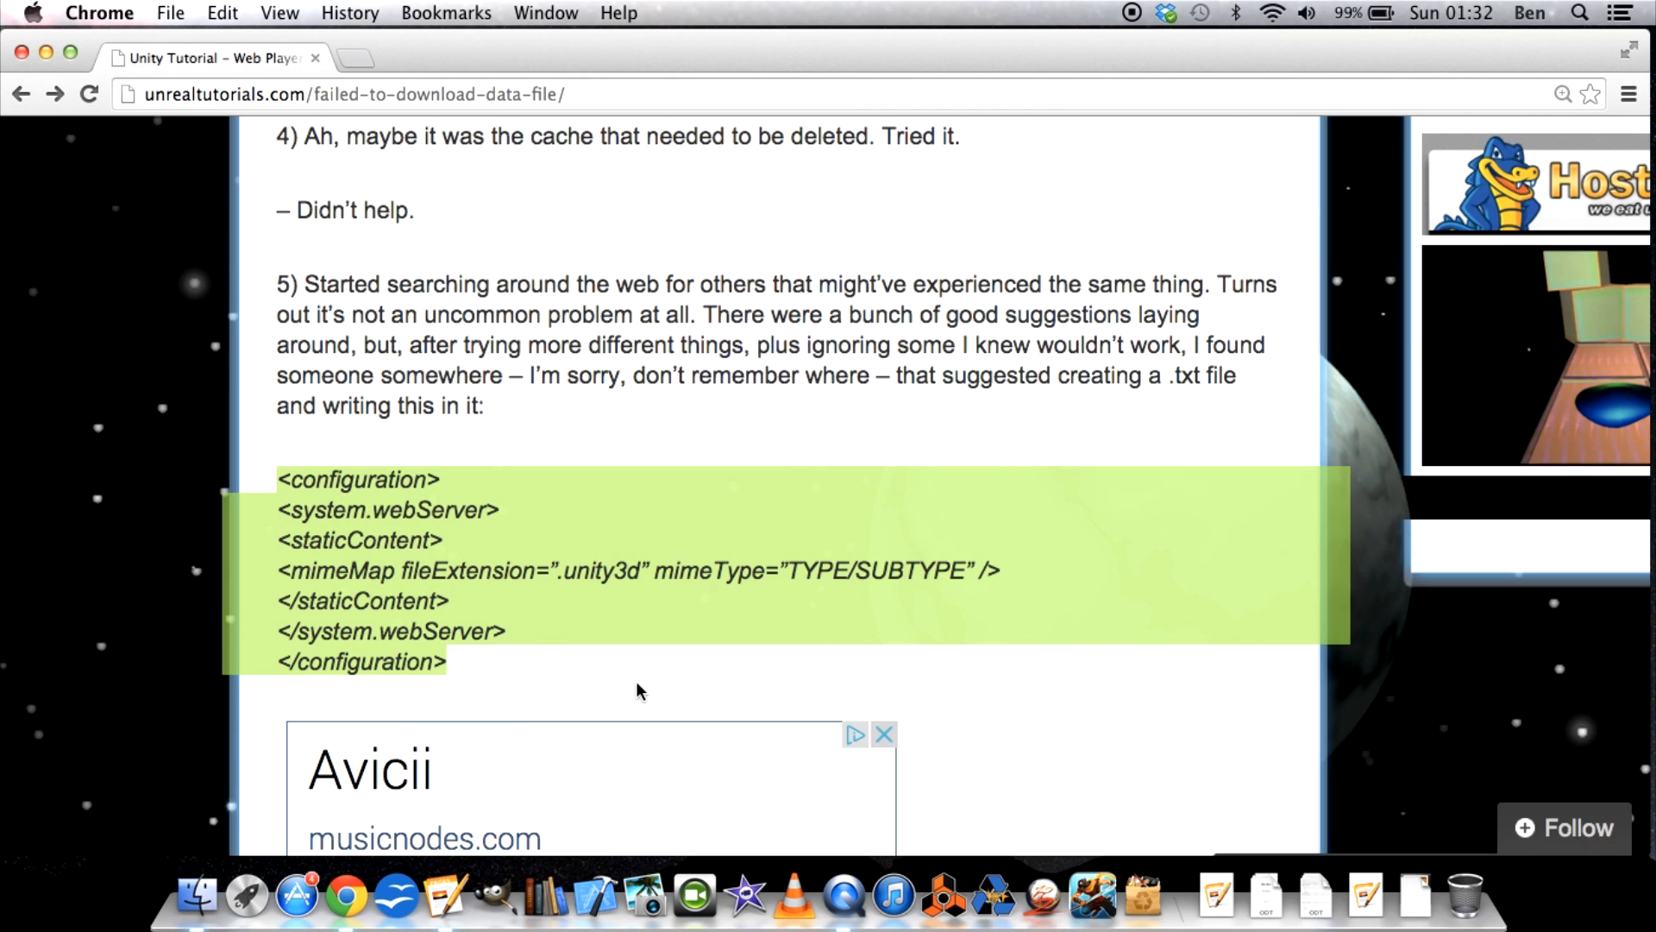
{"action": "left_click", "coordinate": [538, 489]}
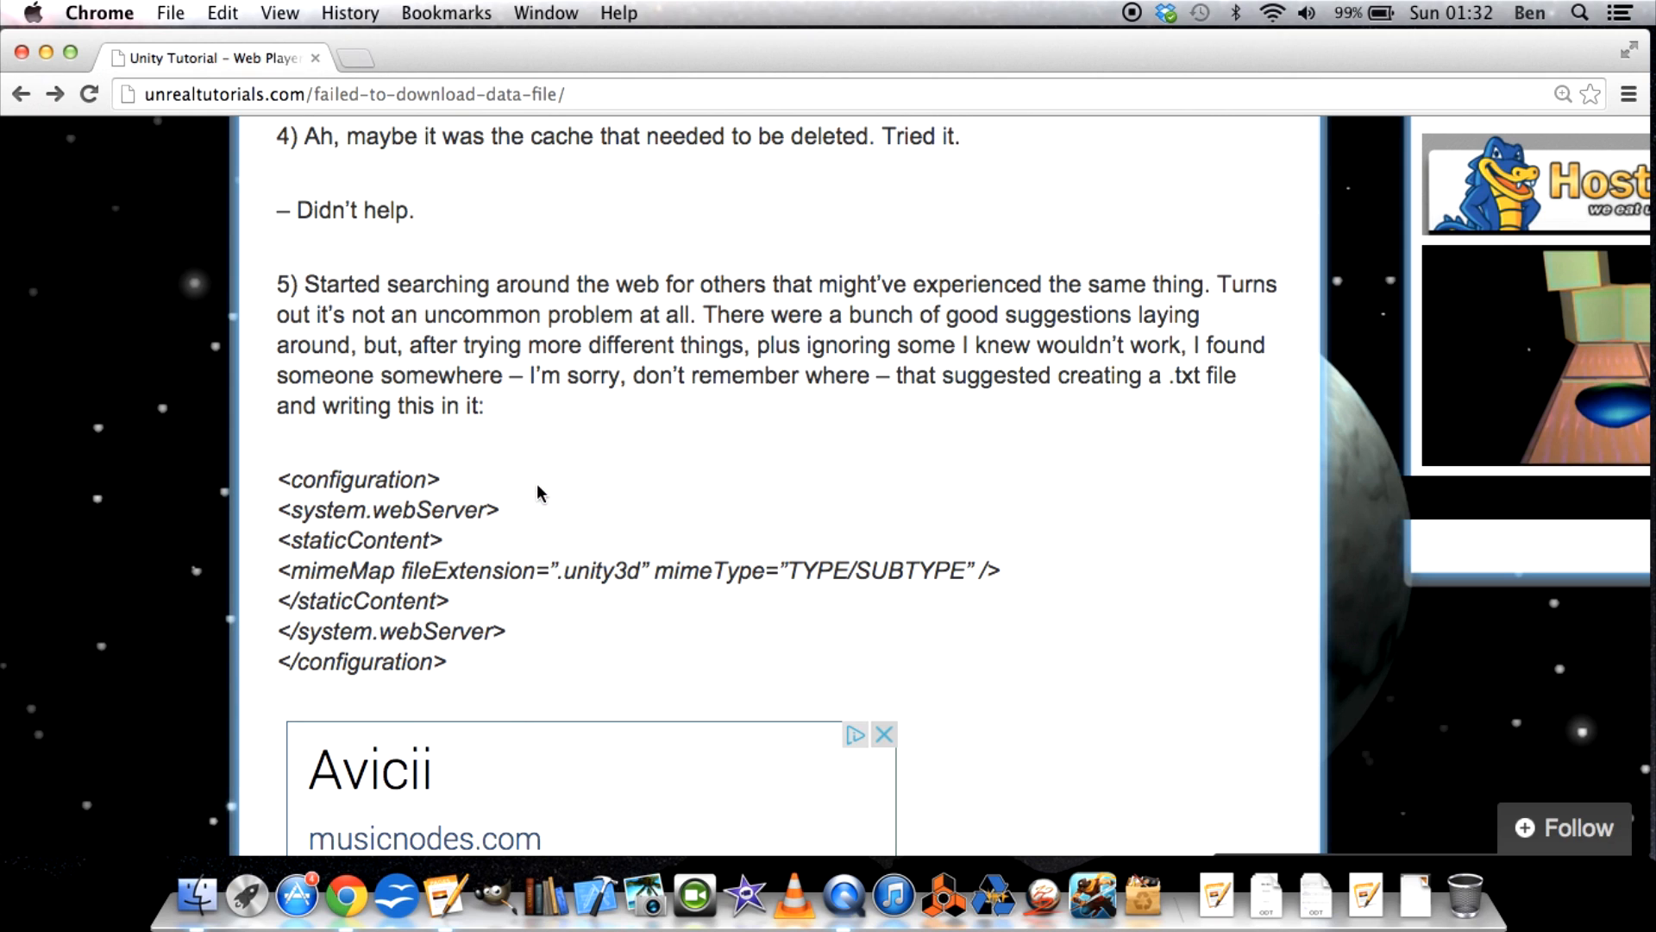
Highlight the file name web.config in the renaming instructions and read the paragraphs on replacing that file.
{"action": "scroll", "coordinate": [537, 493], "scroll_direction": "down", "scroll_amount": 10}
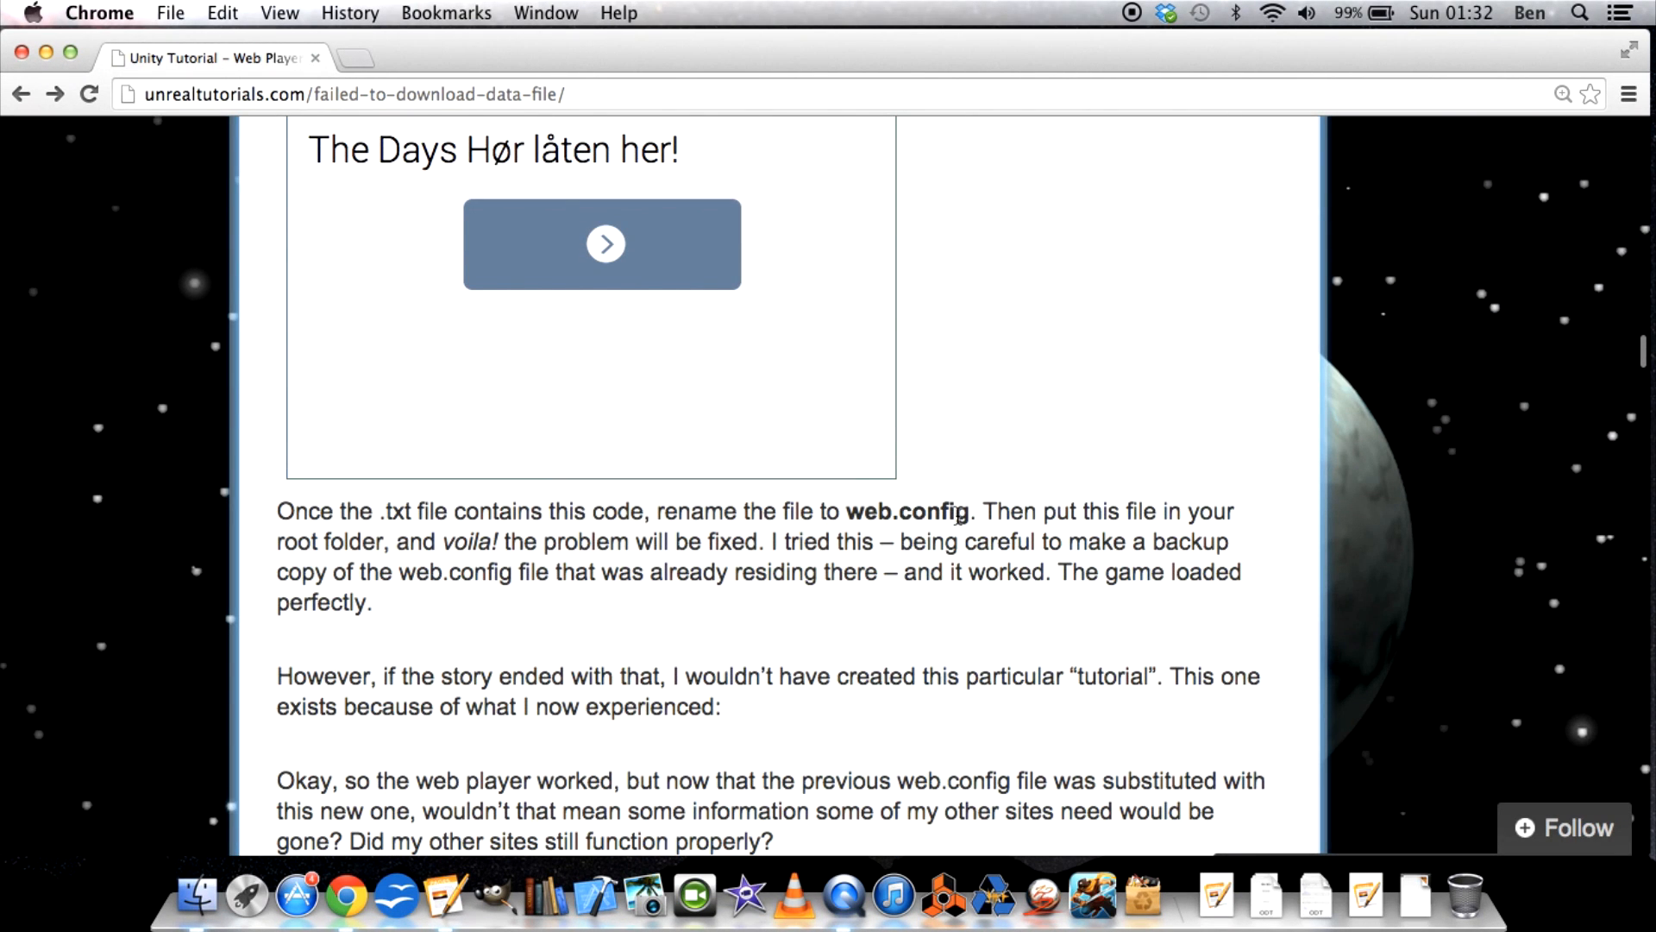
{"action": "left_click_drag", "start_coordinate": [970, 514], "coordinate": [849, 520]}
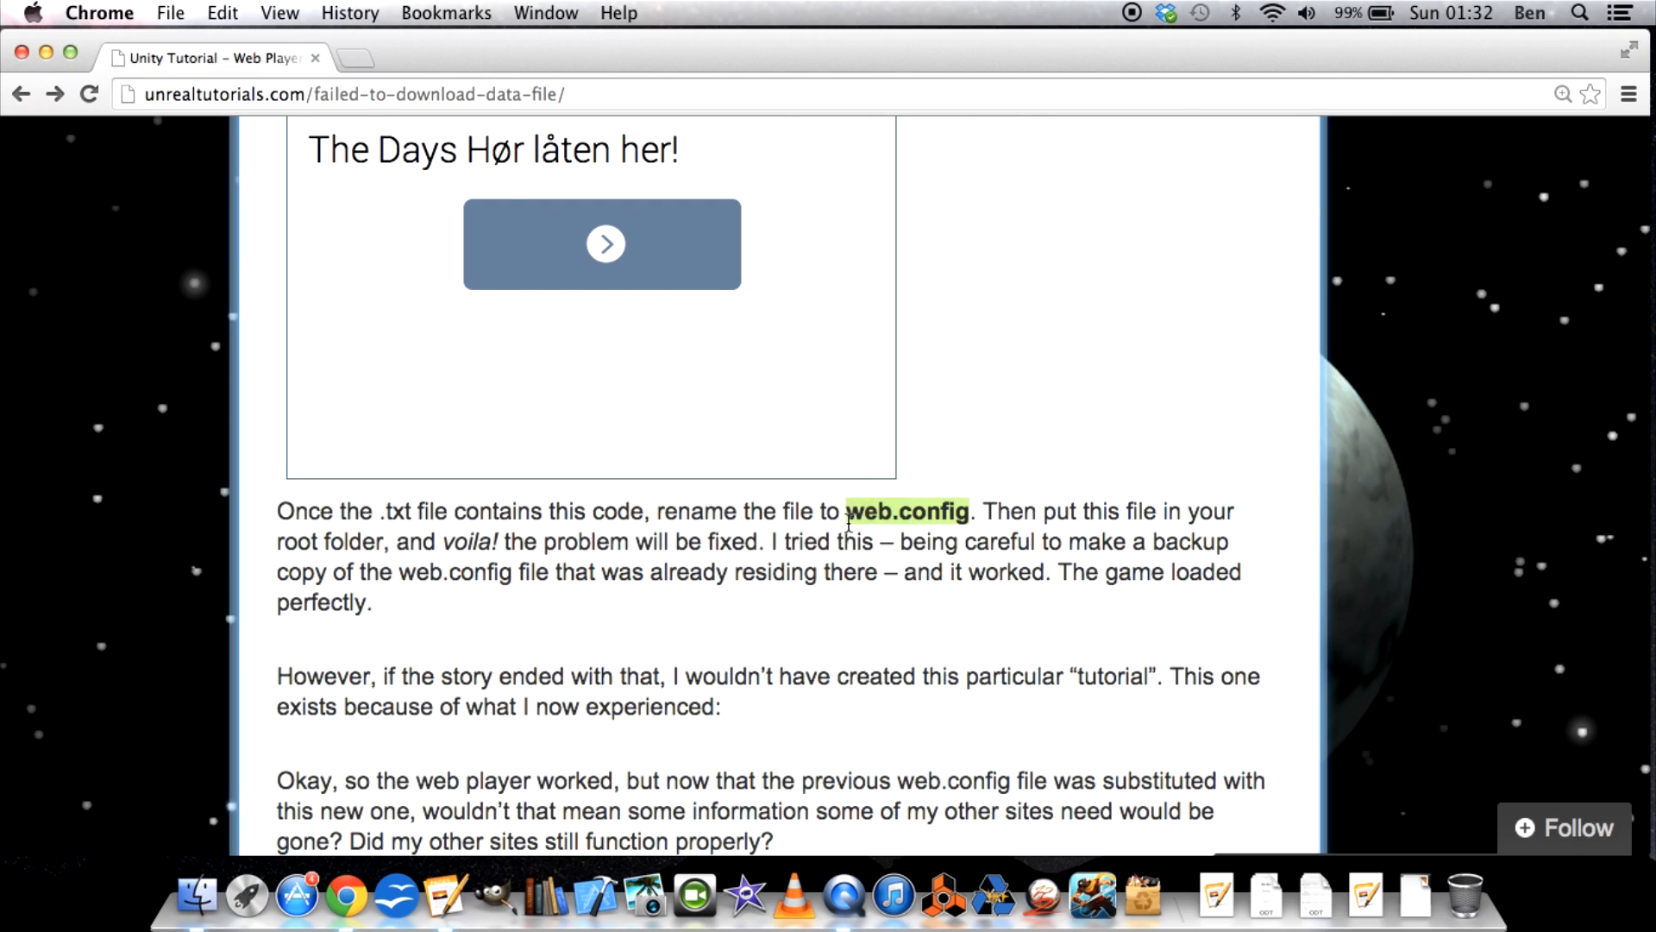
{"action": "scroll", "coordinate": [849, 522], "scroll_direction": "down", "scroll_amount": 5}
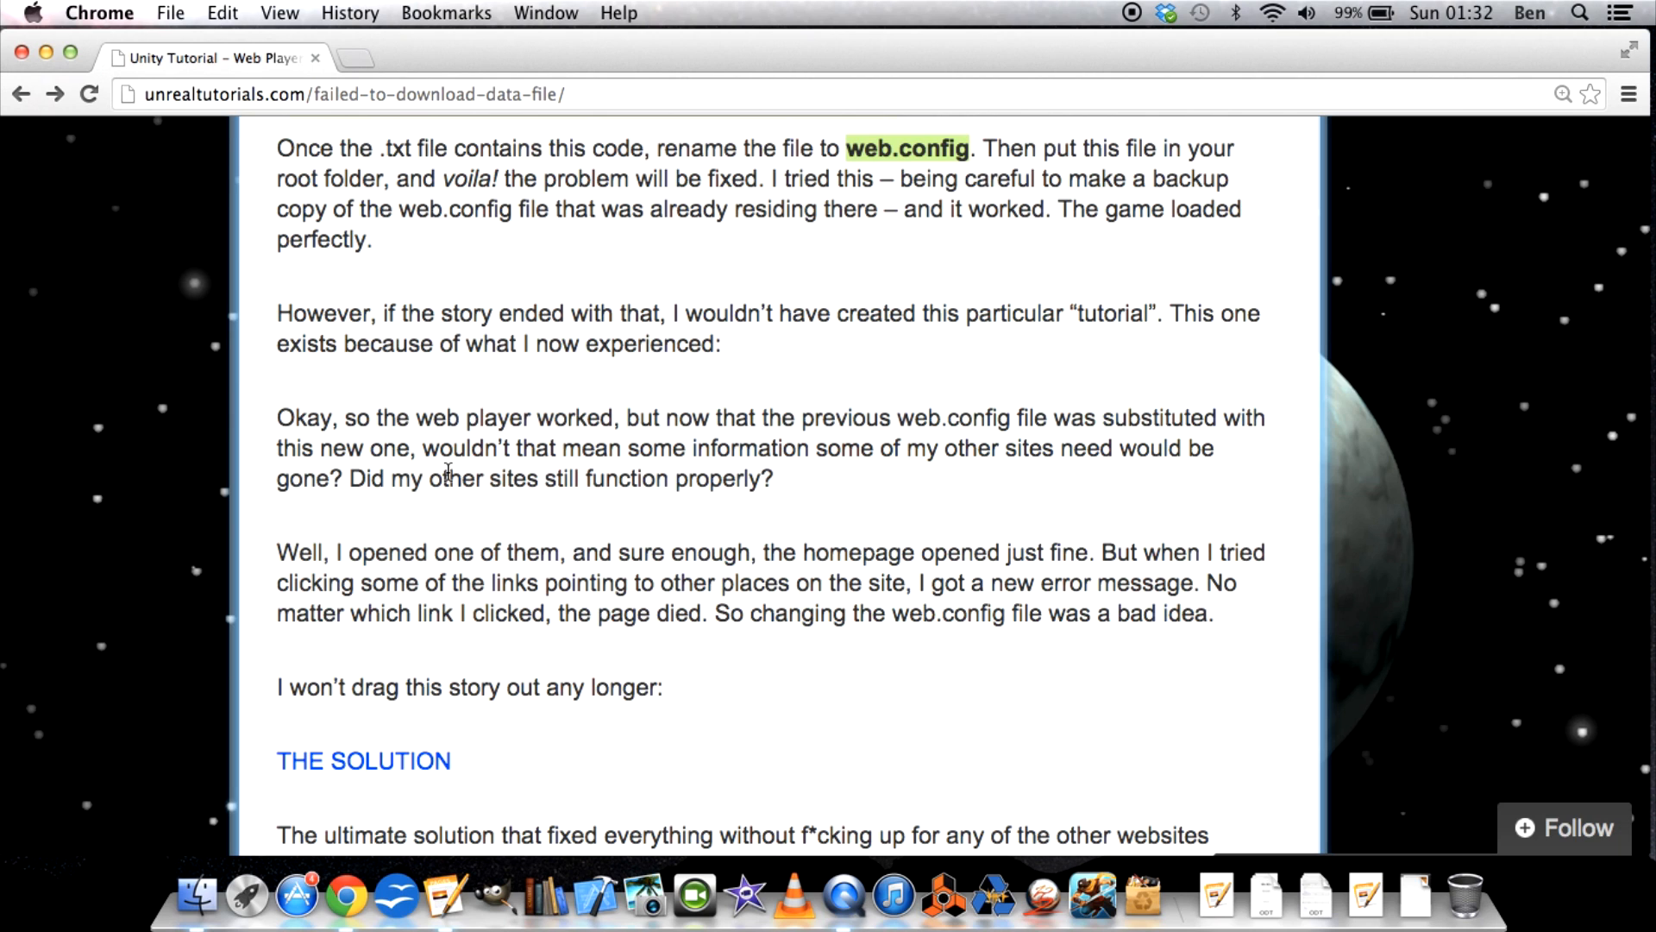
Find THE SOLUTION section and highlight the mimeMap line for the .unity3d file extension.
{"action": "key", "text": "super+minus"}
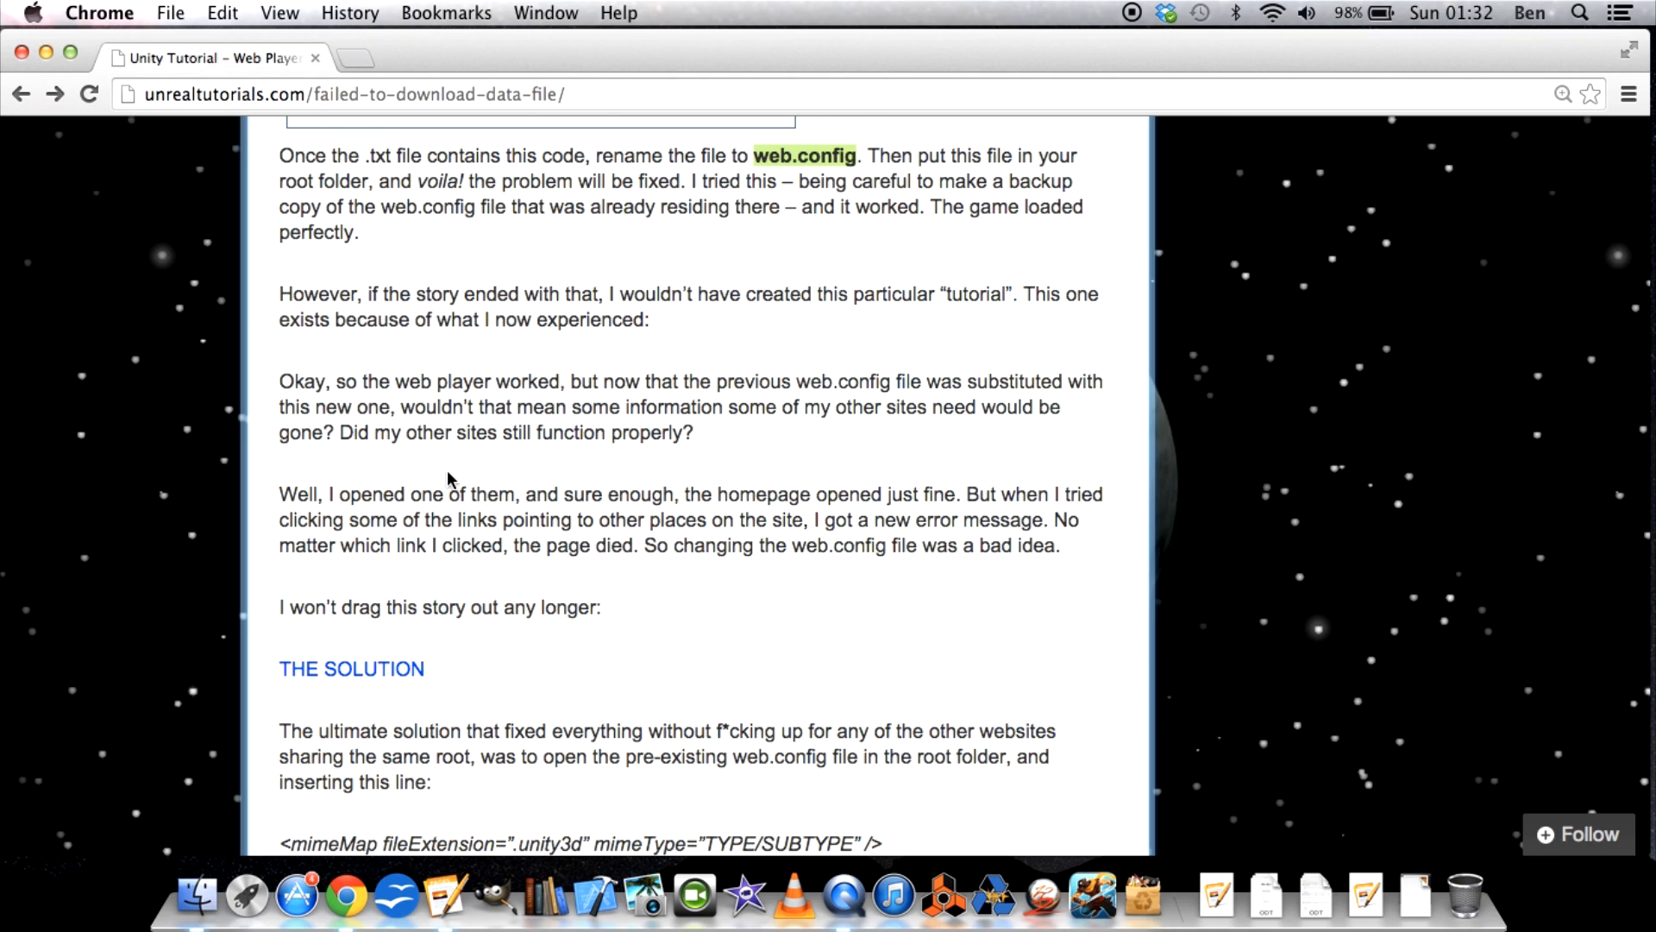
{"action": "scroll", "coordinate": [207, 470], "scroll_direction": "down", "scroll_amount": 5}
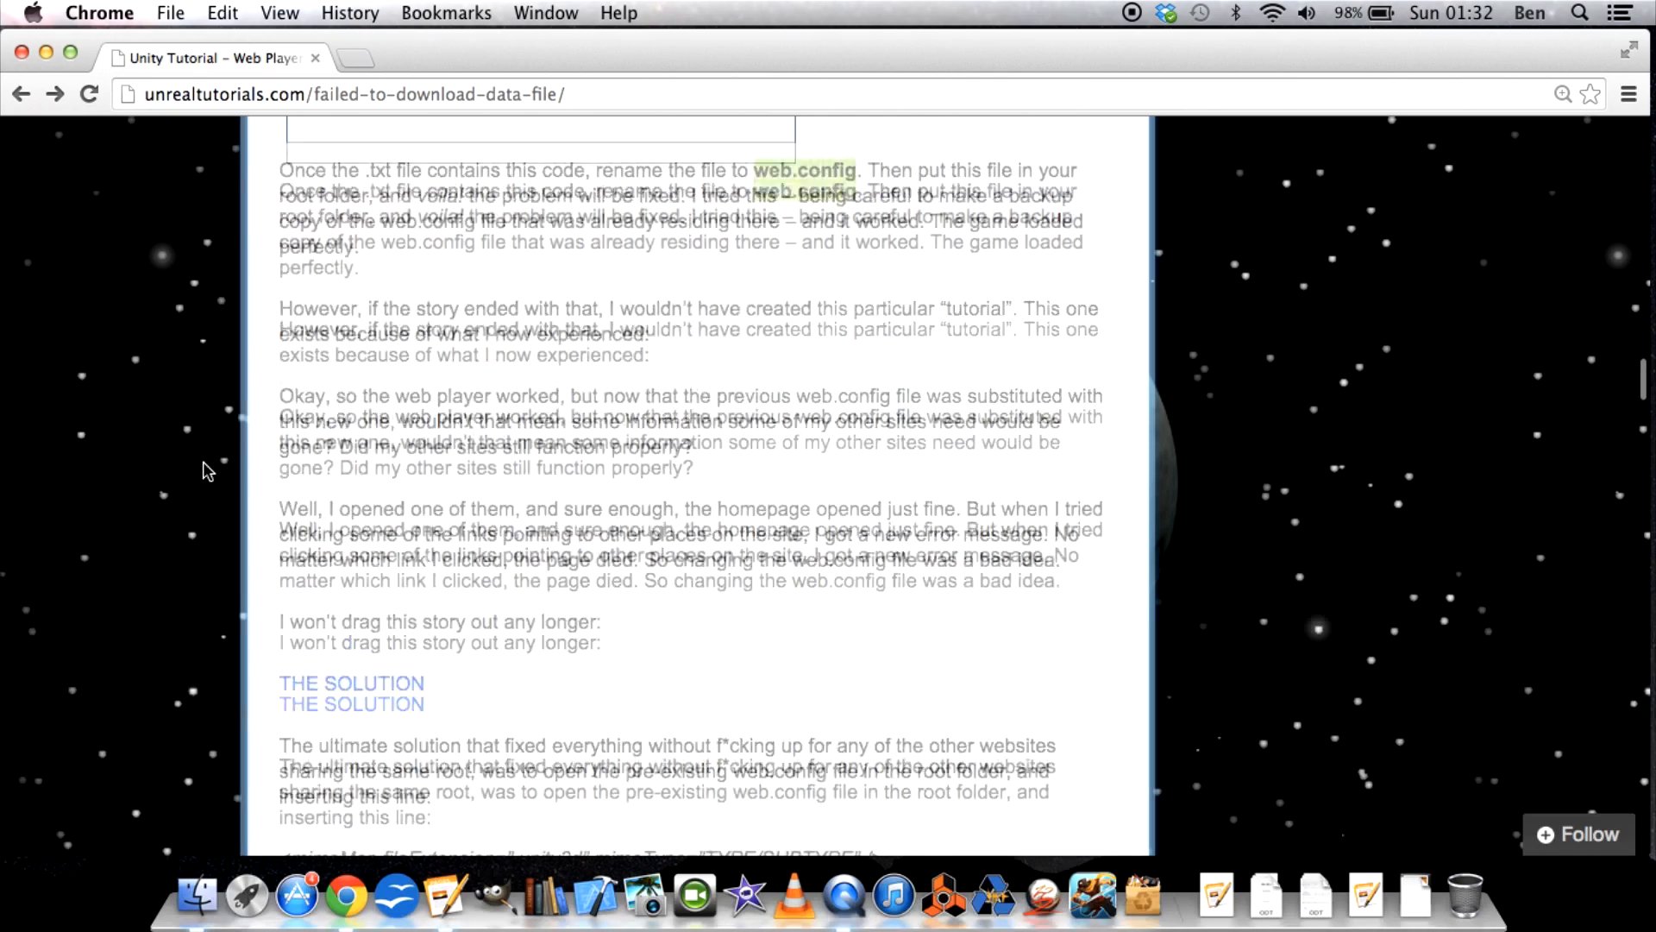
{"action": "scroll", "coordinate": [207, 470], "scroll_direction": "down", "scroll_amount": 3}
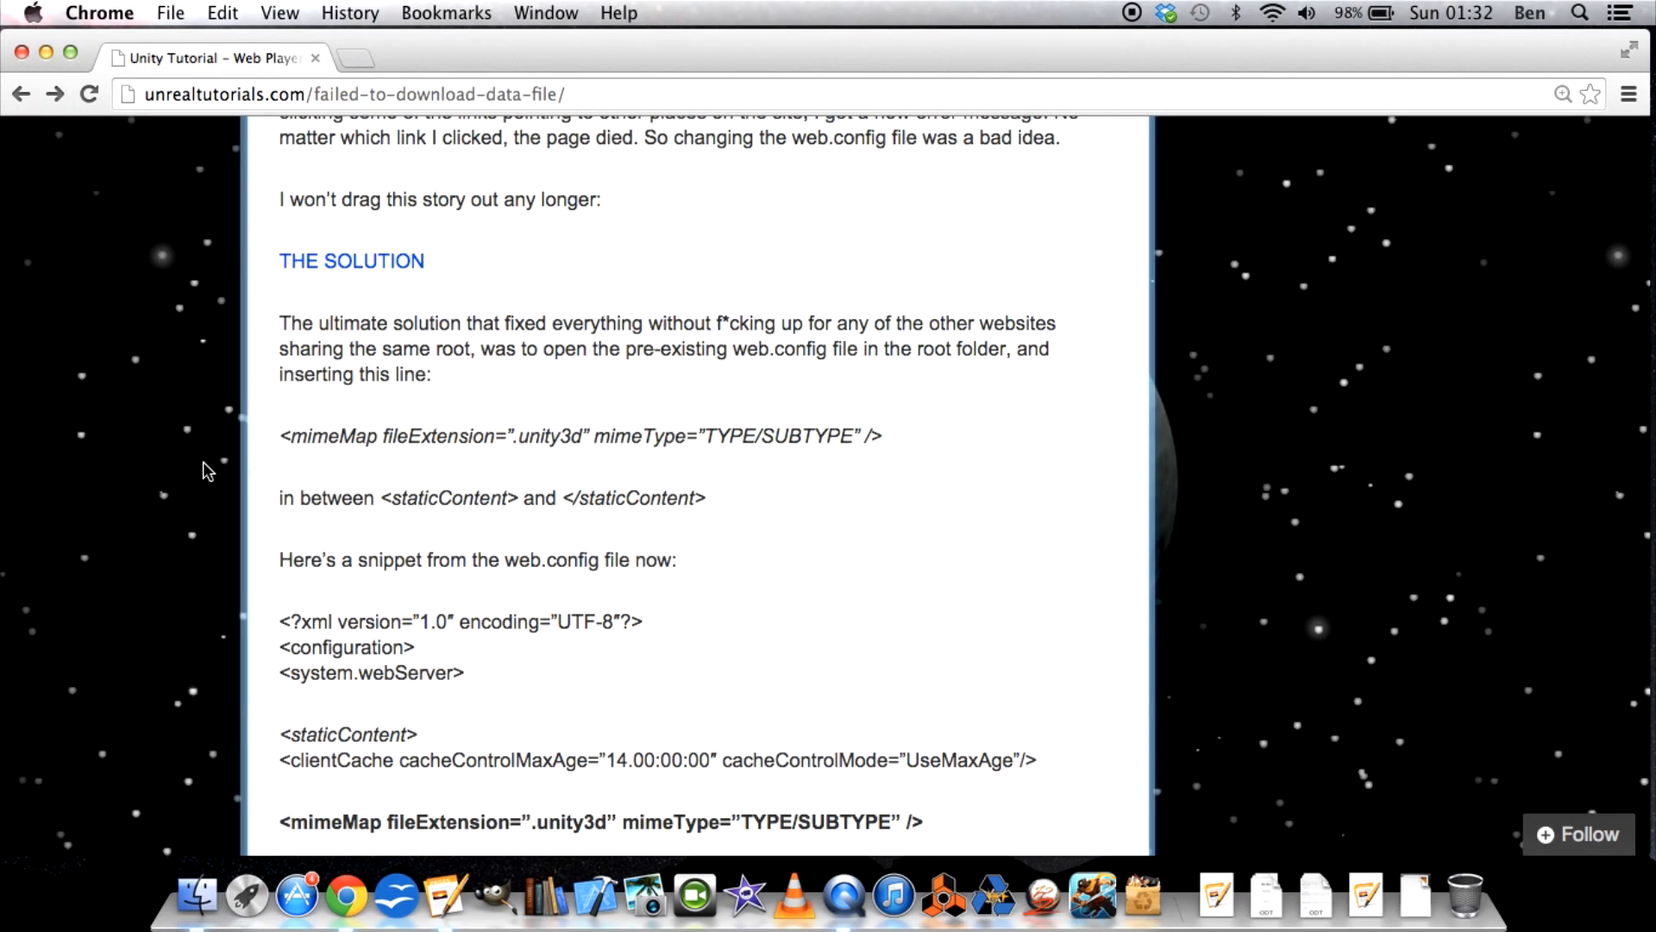
{"action": "scroll", "coordinate": [207, 470], "scroll_direction": "up", "scroll_amount": 1}
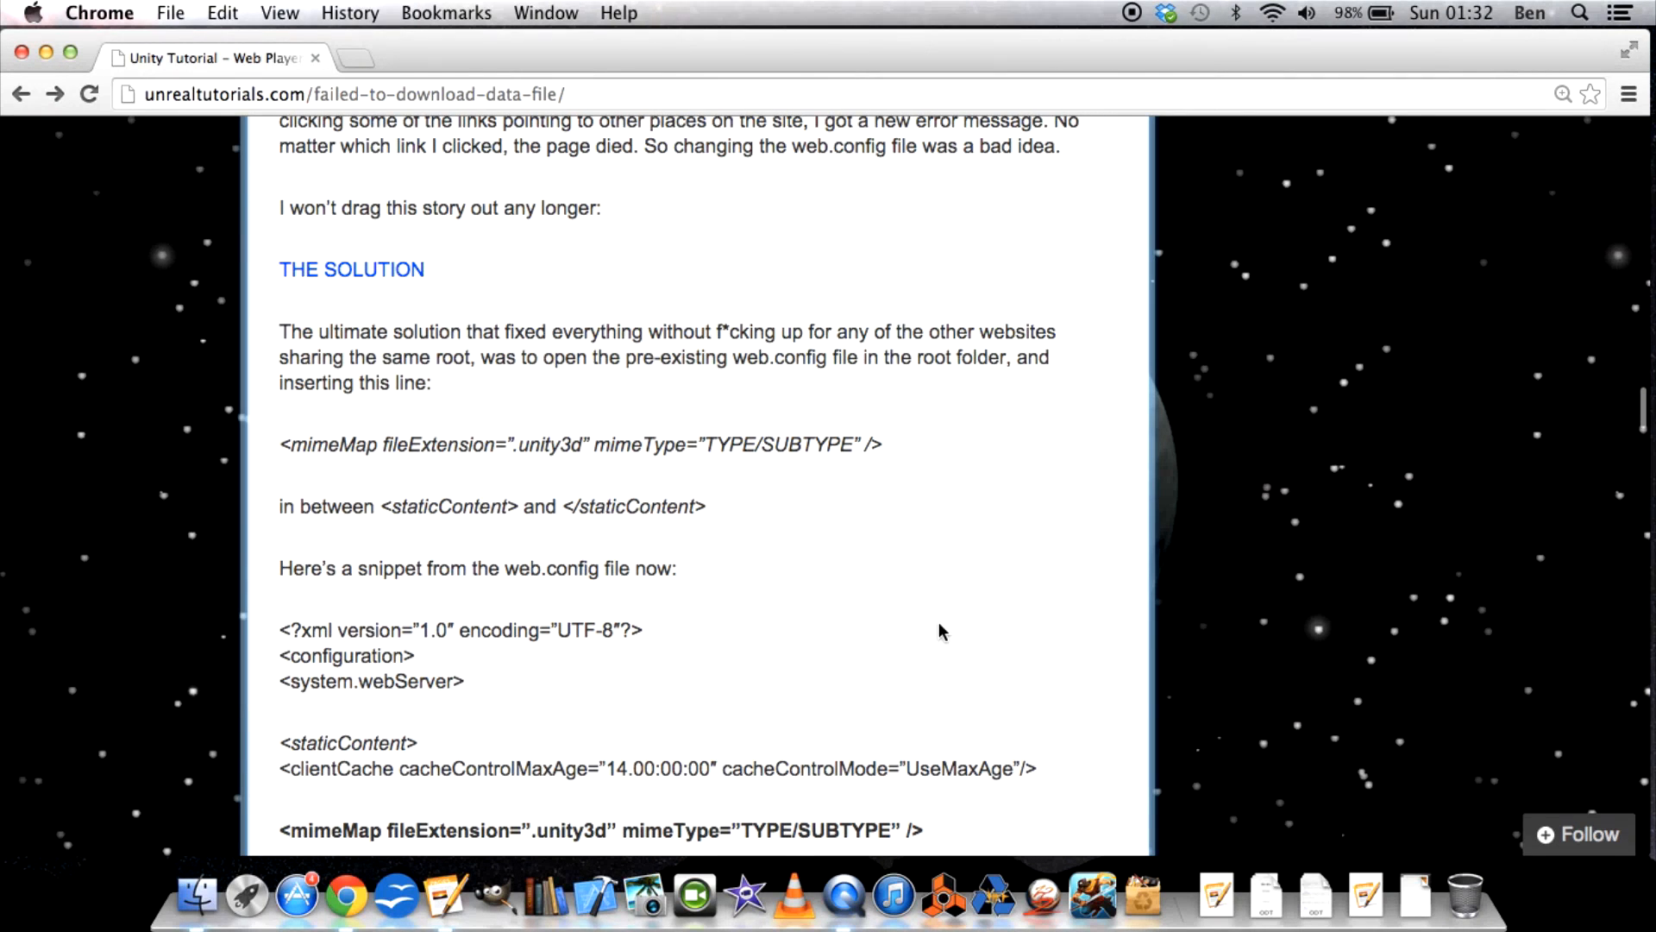
{"action": "left_click_drag", "start_coordinate": [925, 444], "coordinate": [285, 448]}
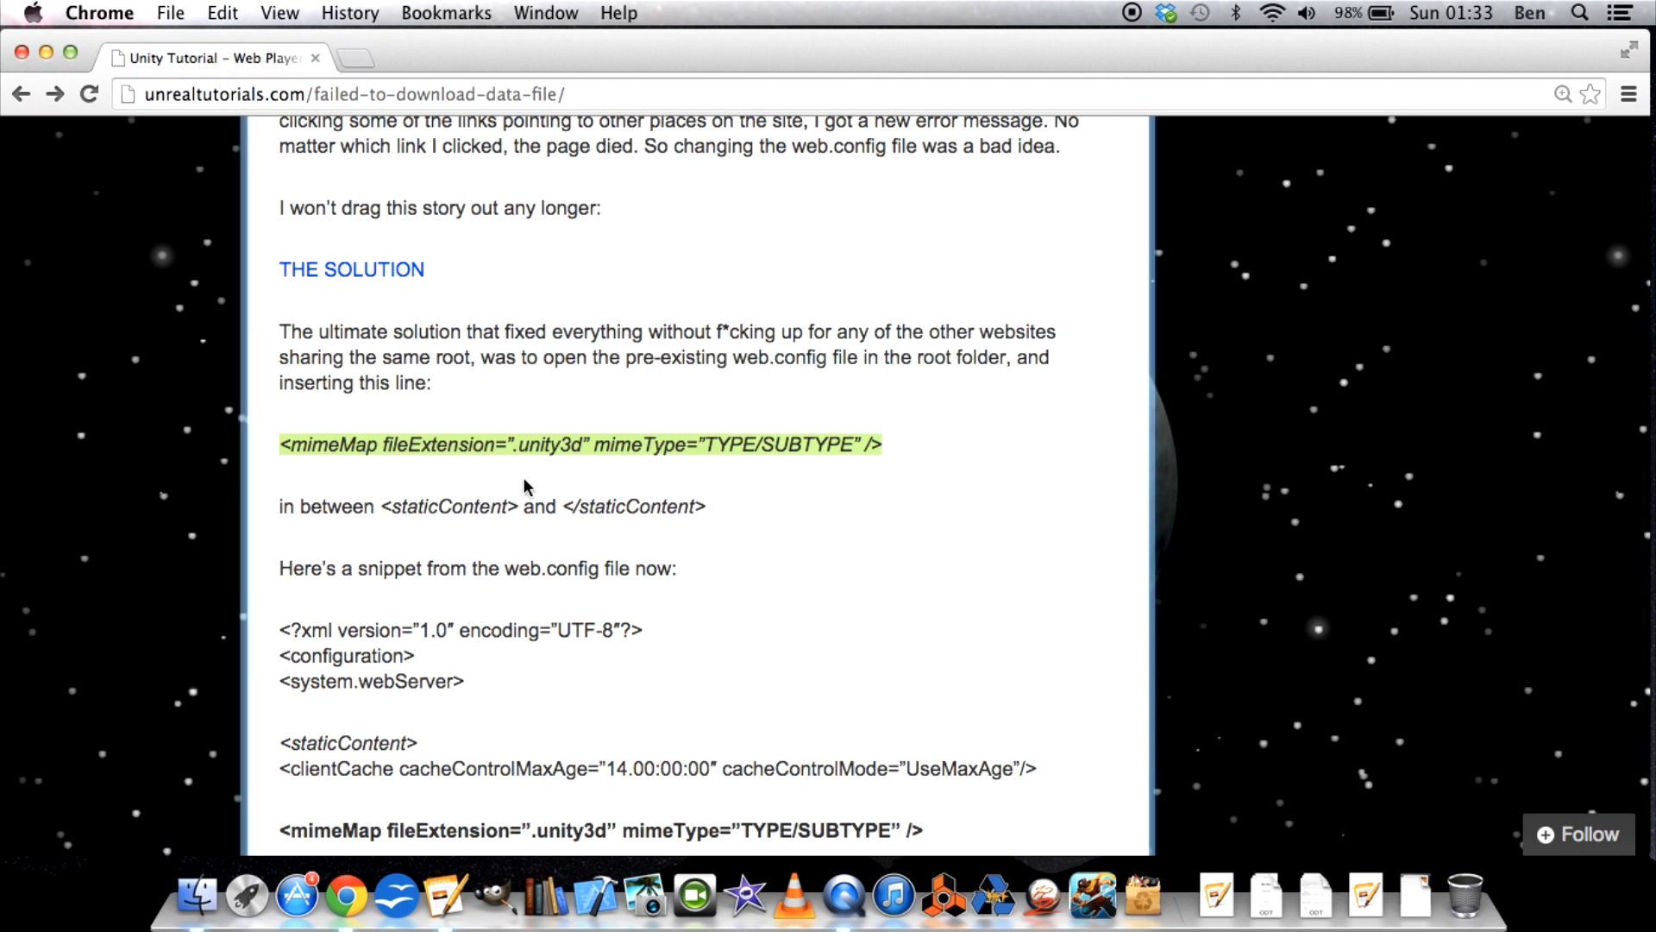
Highlight the opening <staticContent> tag in the sentence saying where the mimeMap line belongs.
{"action": "scroll", "coordinate": [384, 466], "scroll_direction": "up", "scroll_amount": 1}
{"action": "scroll", "coordinate": [380, 463], "scroll_direction": "down", "scroll_amount": 2}
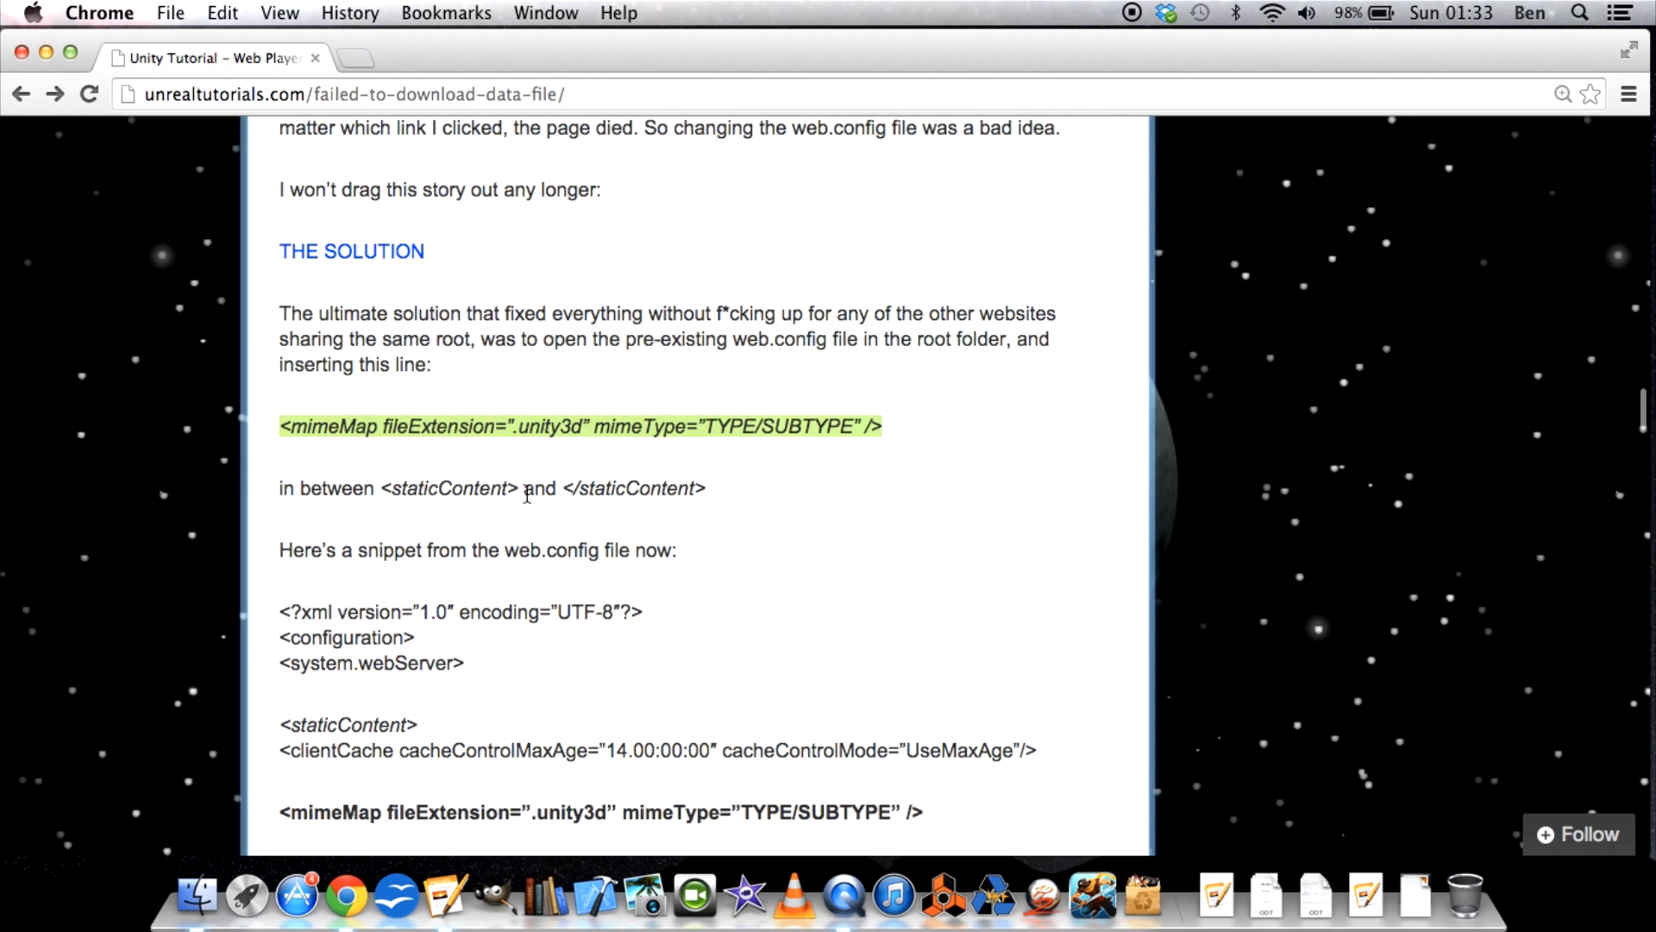
{"action": "left_click_drag", "start_coordinate": [523, 492], "coordinate": [360, 494]}
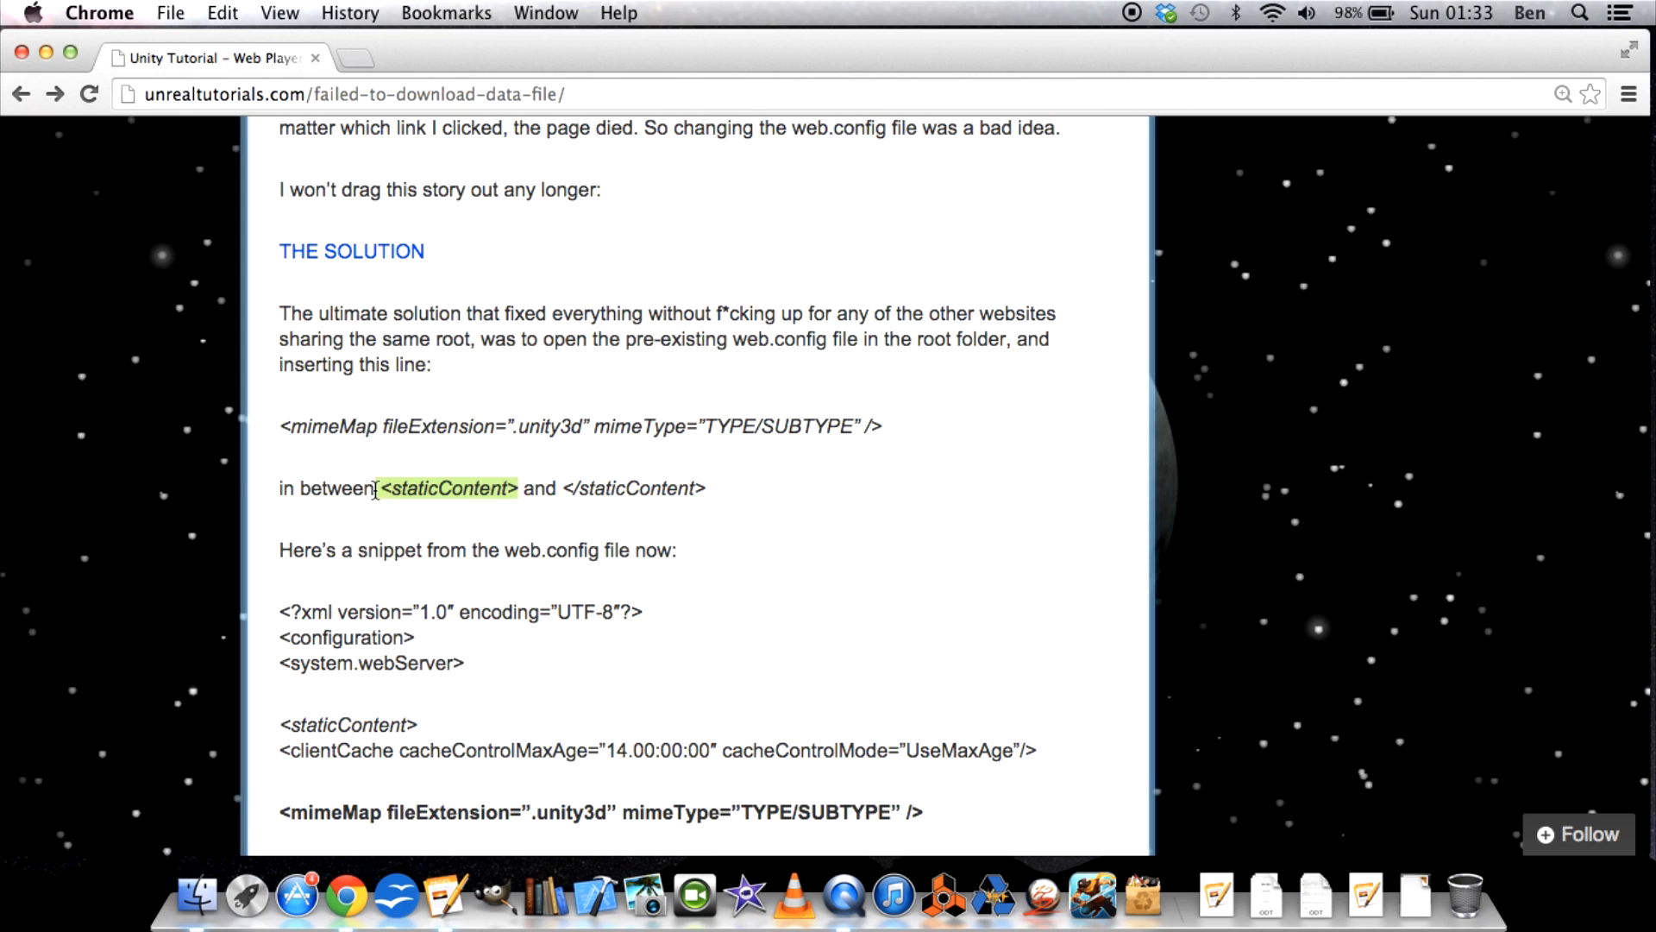
Highlight the closing </staticContent> tag in the sentence on where the mimeMap line belongs, and clear the selection.
{"action": "left_click_drag", "start_coordinate": [729, 488], "coordinate": [556, 486]}
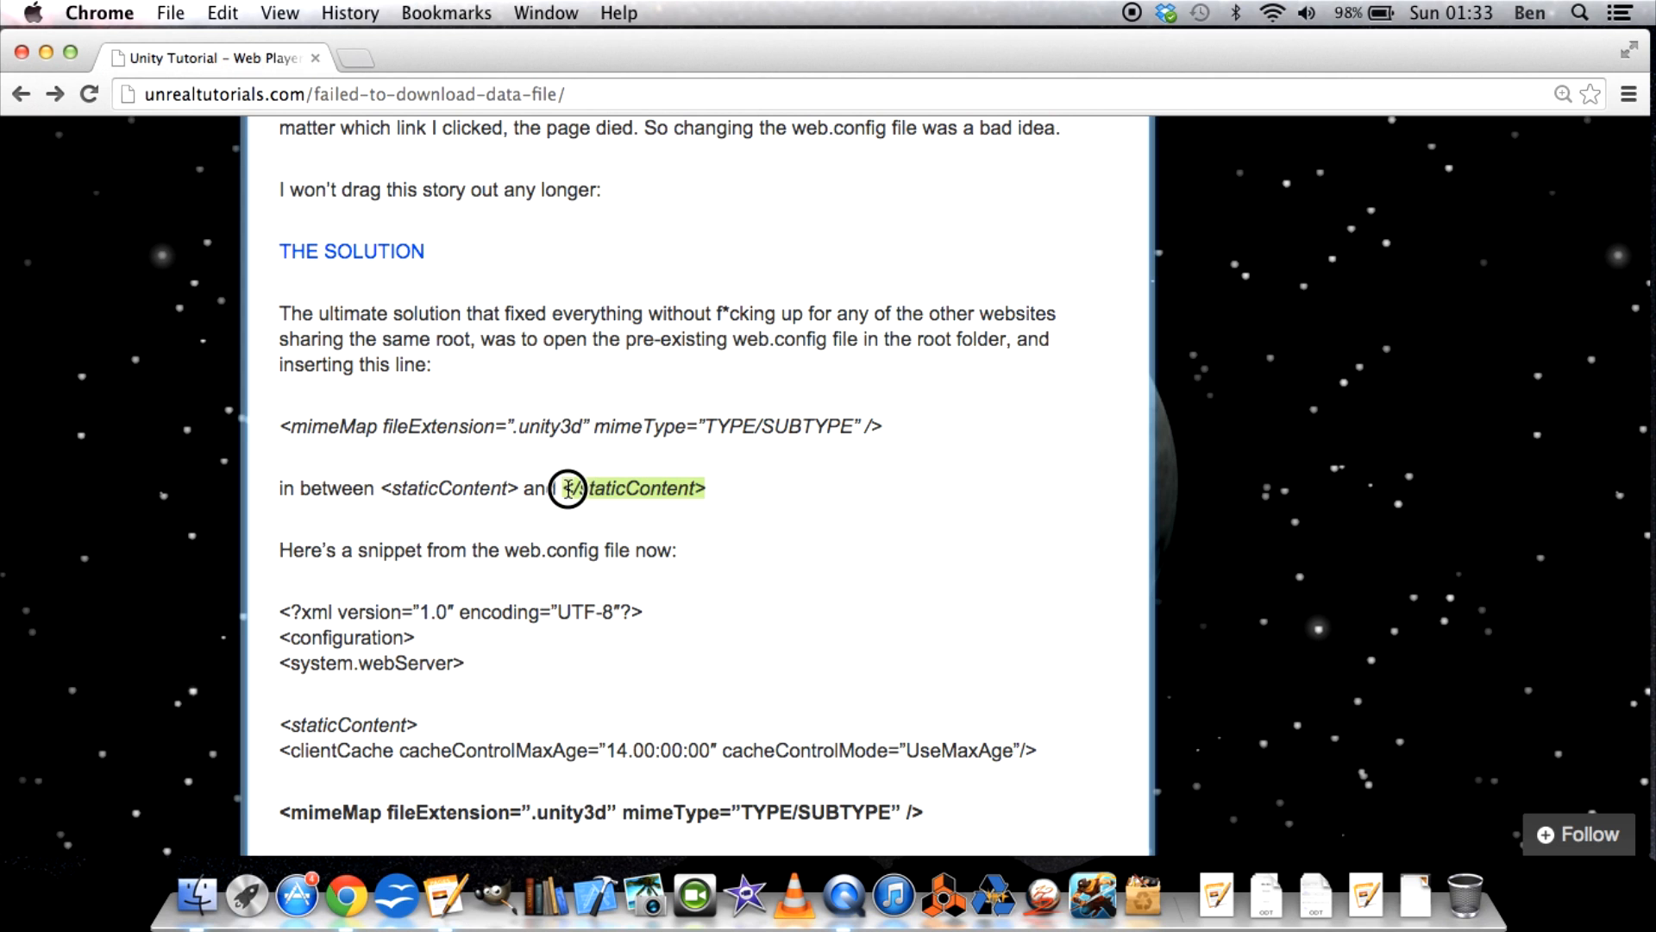
{"action": "left_click", "coordinate": [549, 523]}
Review THE SOLUTION section and the web.config snippet showing where the mimeMap line sits inside staticContent.
{"action": "scroll", "coordinate": [548, 523], "scroll_direction": "down", "scroll_amount": 10}
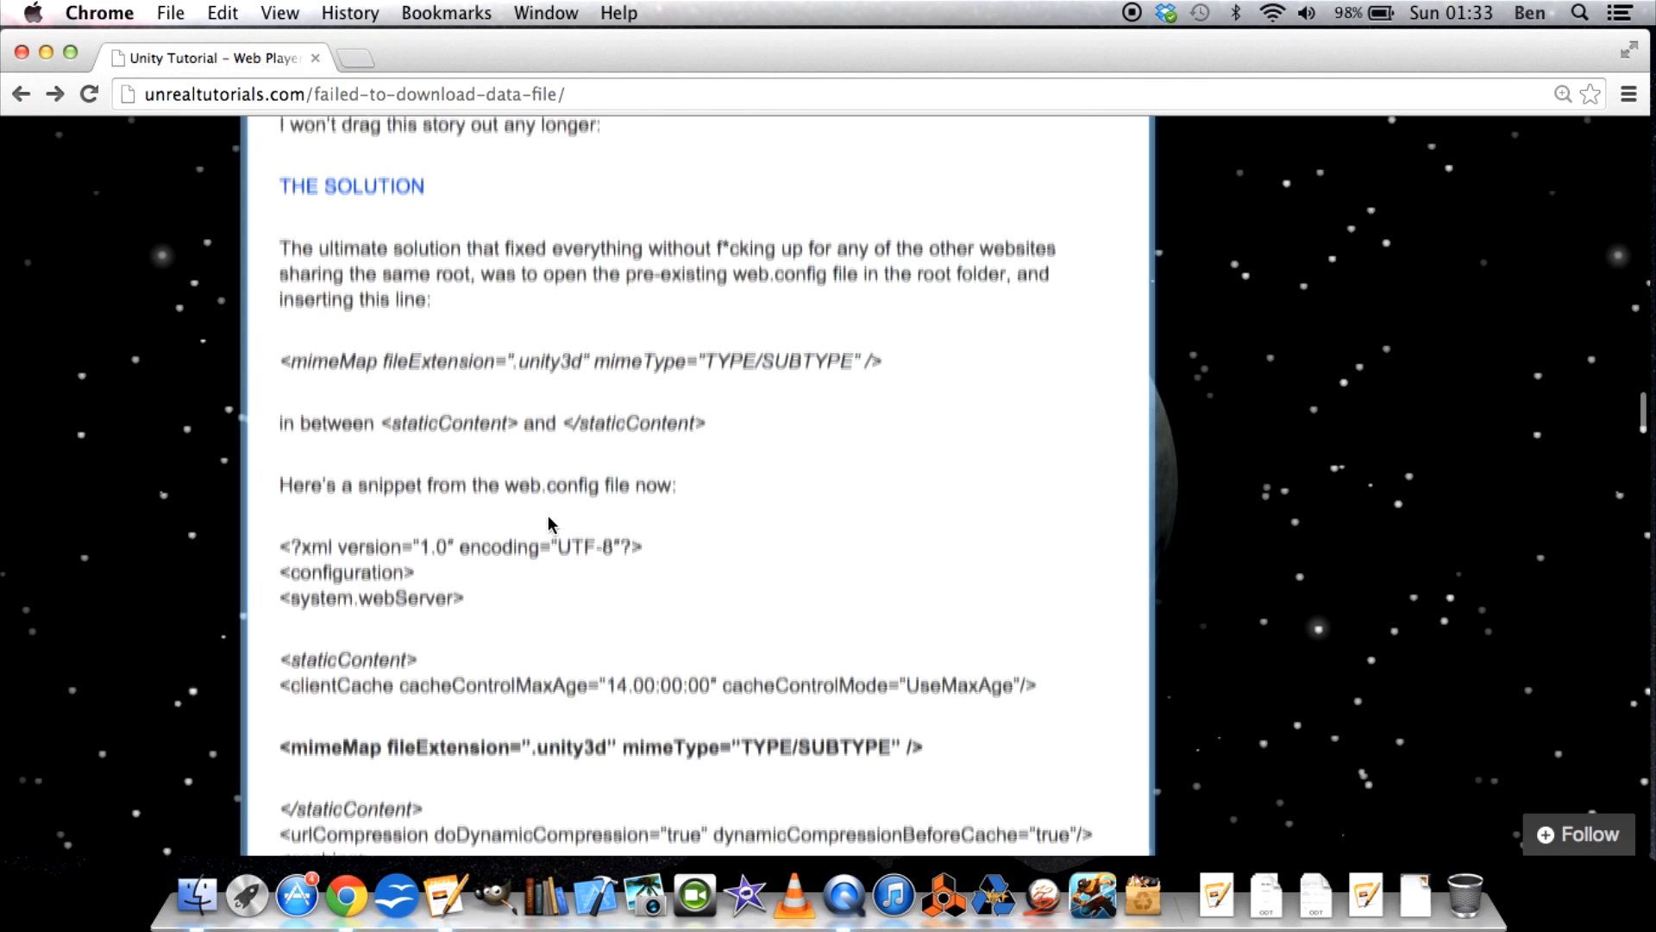
{"action": "scroll", "coordinate": [549, 523], "scroll_direction": "up", "scroll_amount": 3}
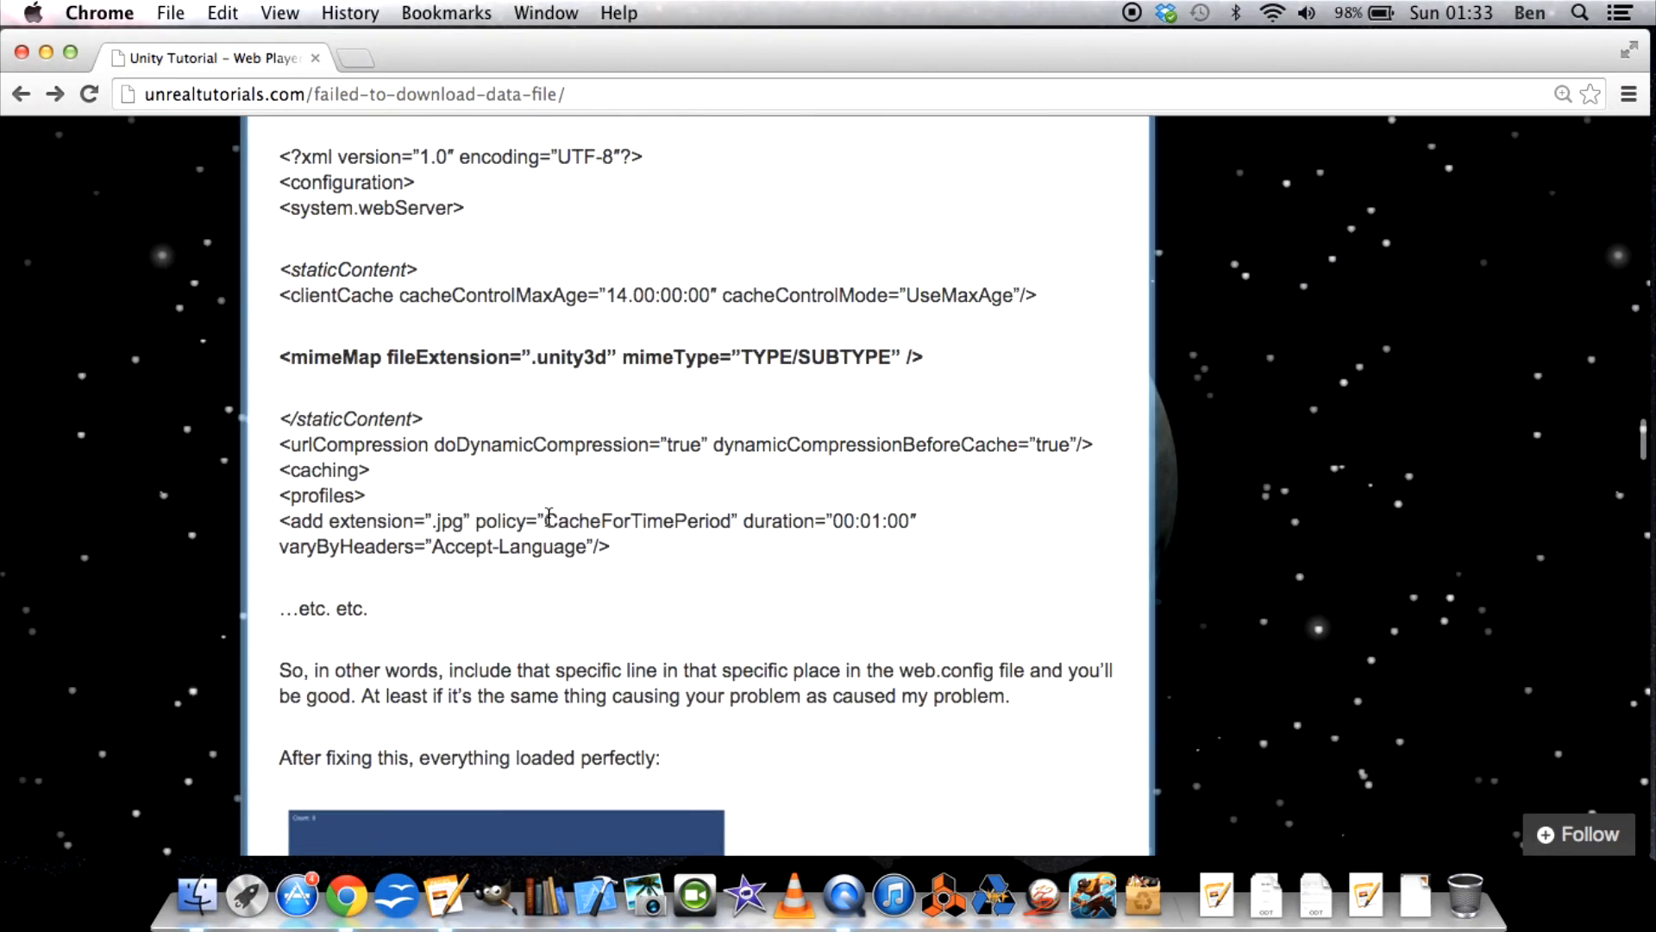
{"action": "scroll", "coordinate": [406, 526], "scroll_direction": "up", "scroll_amount": 4}
{"action": "scroll", "coordinate": [405, 528], "scroll_direction": "up", "scroll_amount": 15}
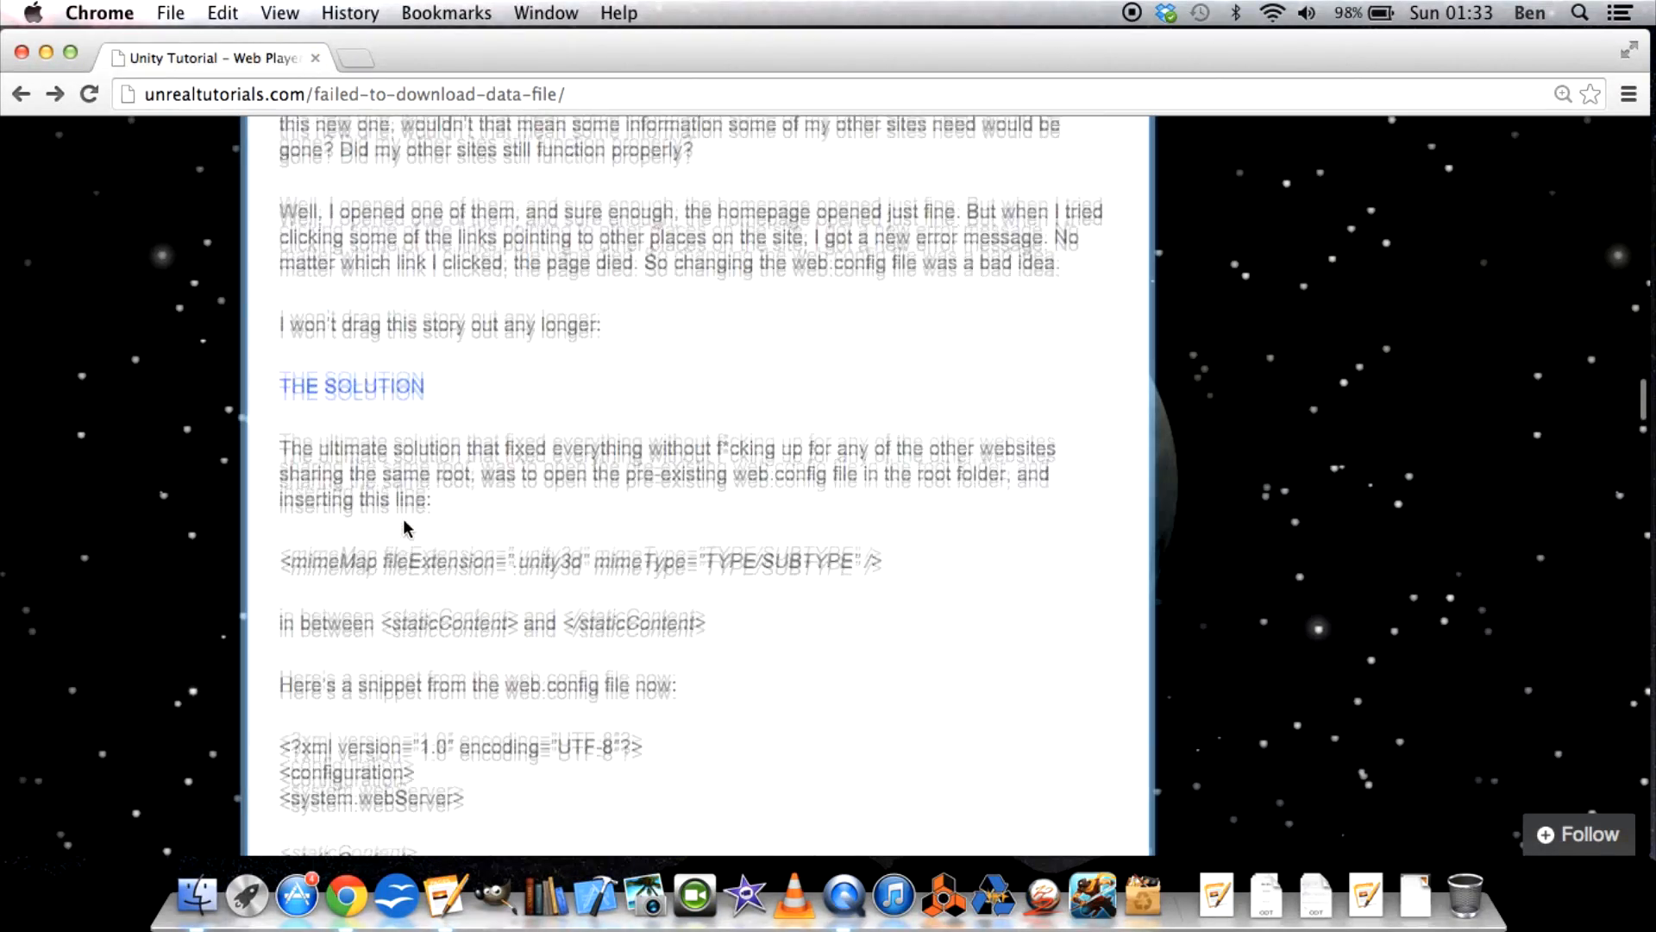
{"action": "scroll", "coordinate": [405, 528], "scroll_direction": "up", "scroll_amount": 8}
{"action": "scroll", "coordinate": [405, 524], "scroll_direction": "down", "scroll_amount": 20}
{"action": "scroll", "coordinate": [405, 516], "scroll_direction": "down", "scroll_amount": 5}
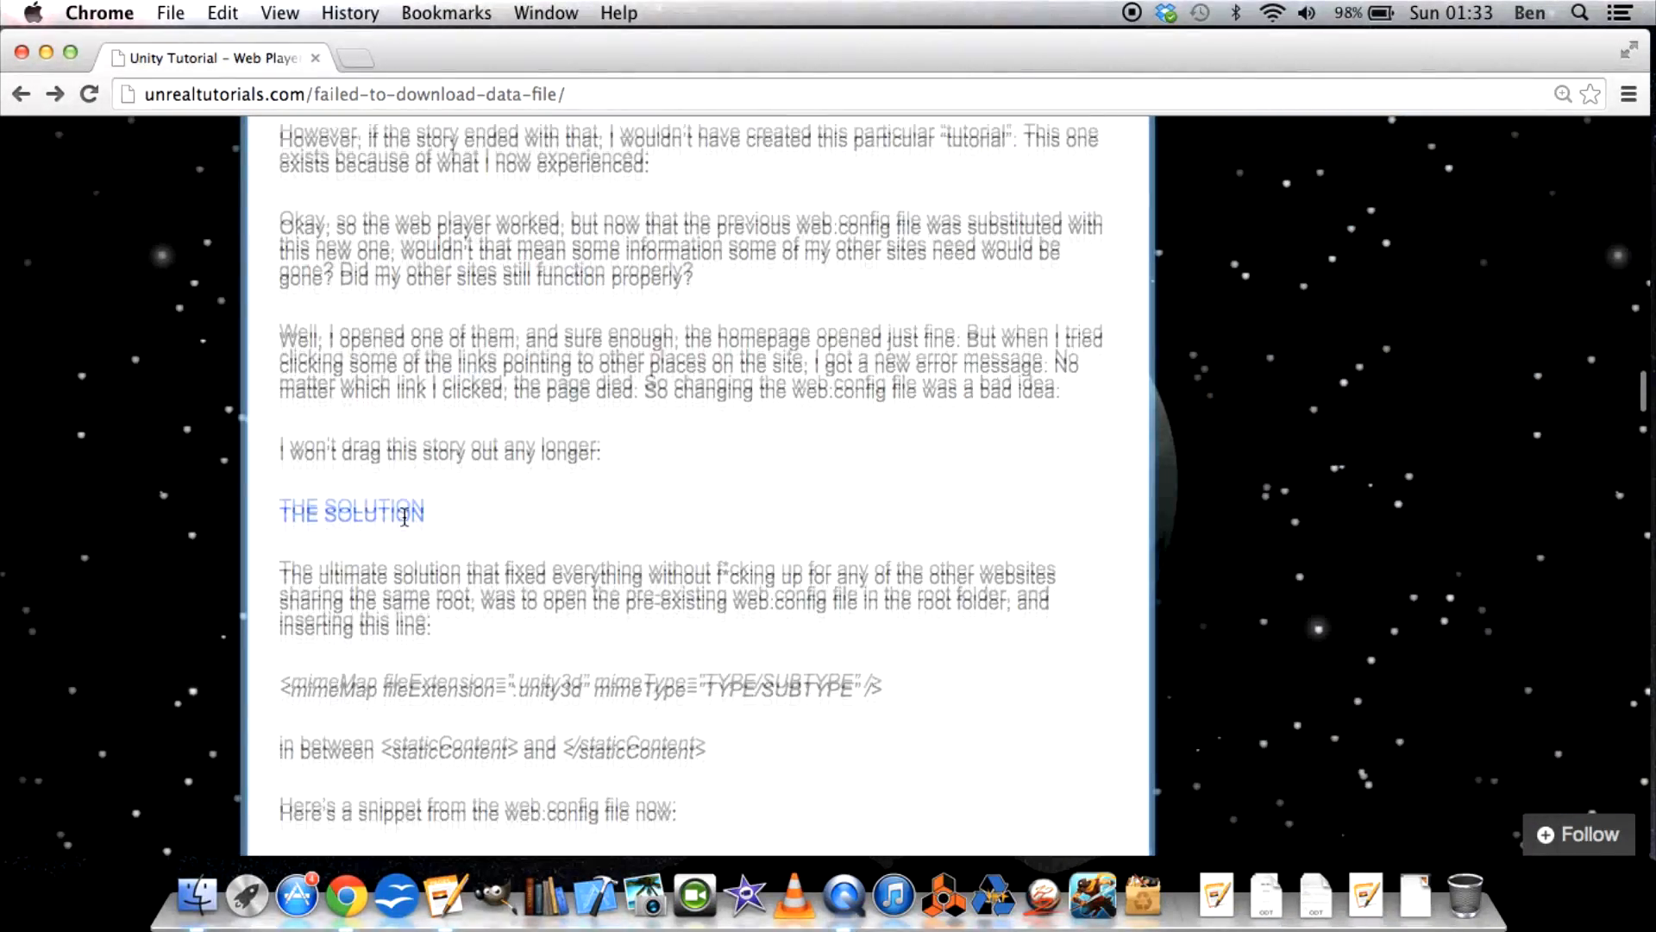
{"action": "scroll", "coordinate": [404, 517], "scroll_direction": "down", "scroll_amount": 5}
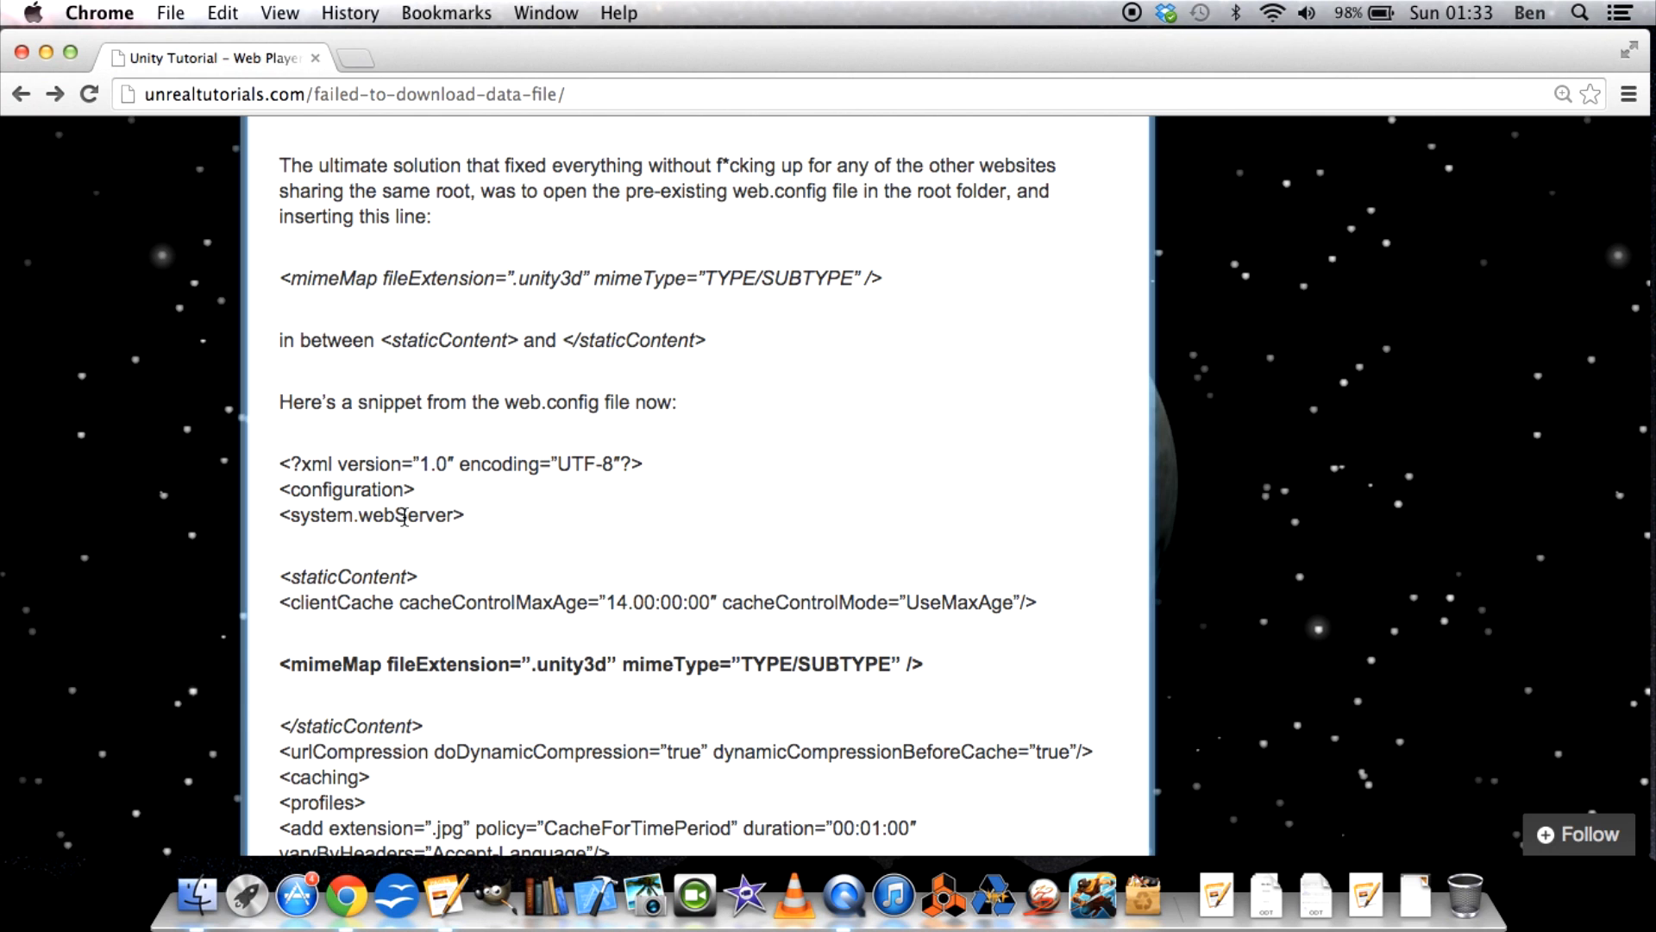
{"action": "scroll", "coordinate": [425, 602], "scroll_direction": "down", "scroll_amount": 3}
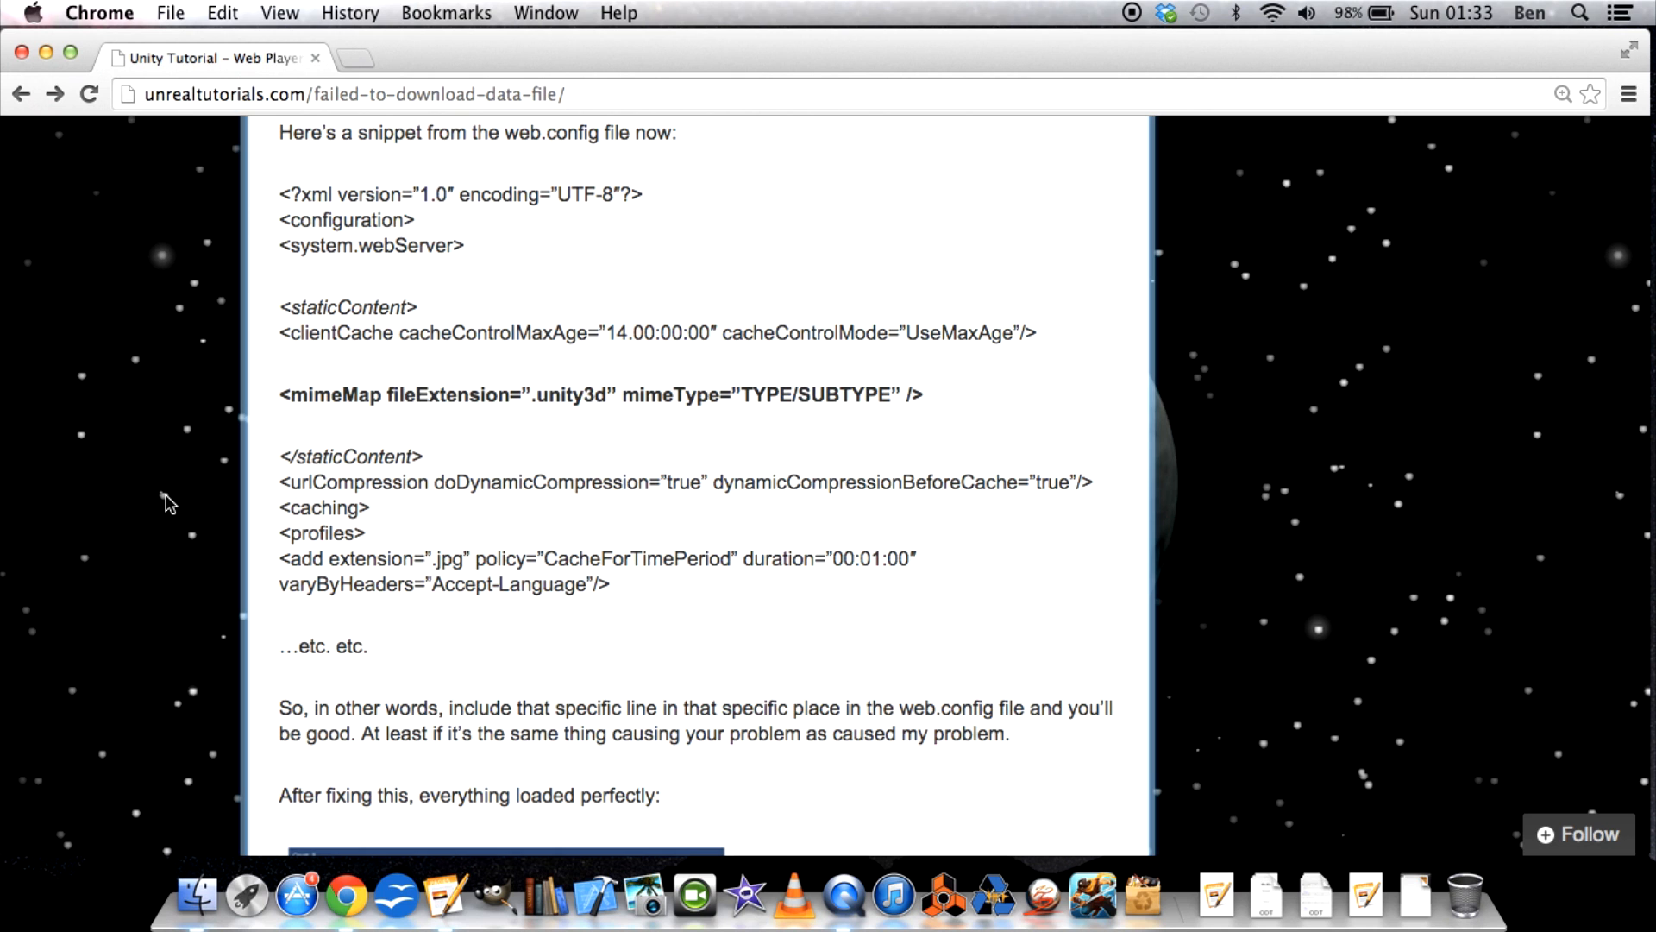
Open an empty browser tab, return to the article, and open its linked working version of the RollerBall game.
{"action": "scroll", "coordinate": [166, 503], "scroll_direction": "down", "scroll_amount": 10}
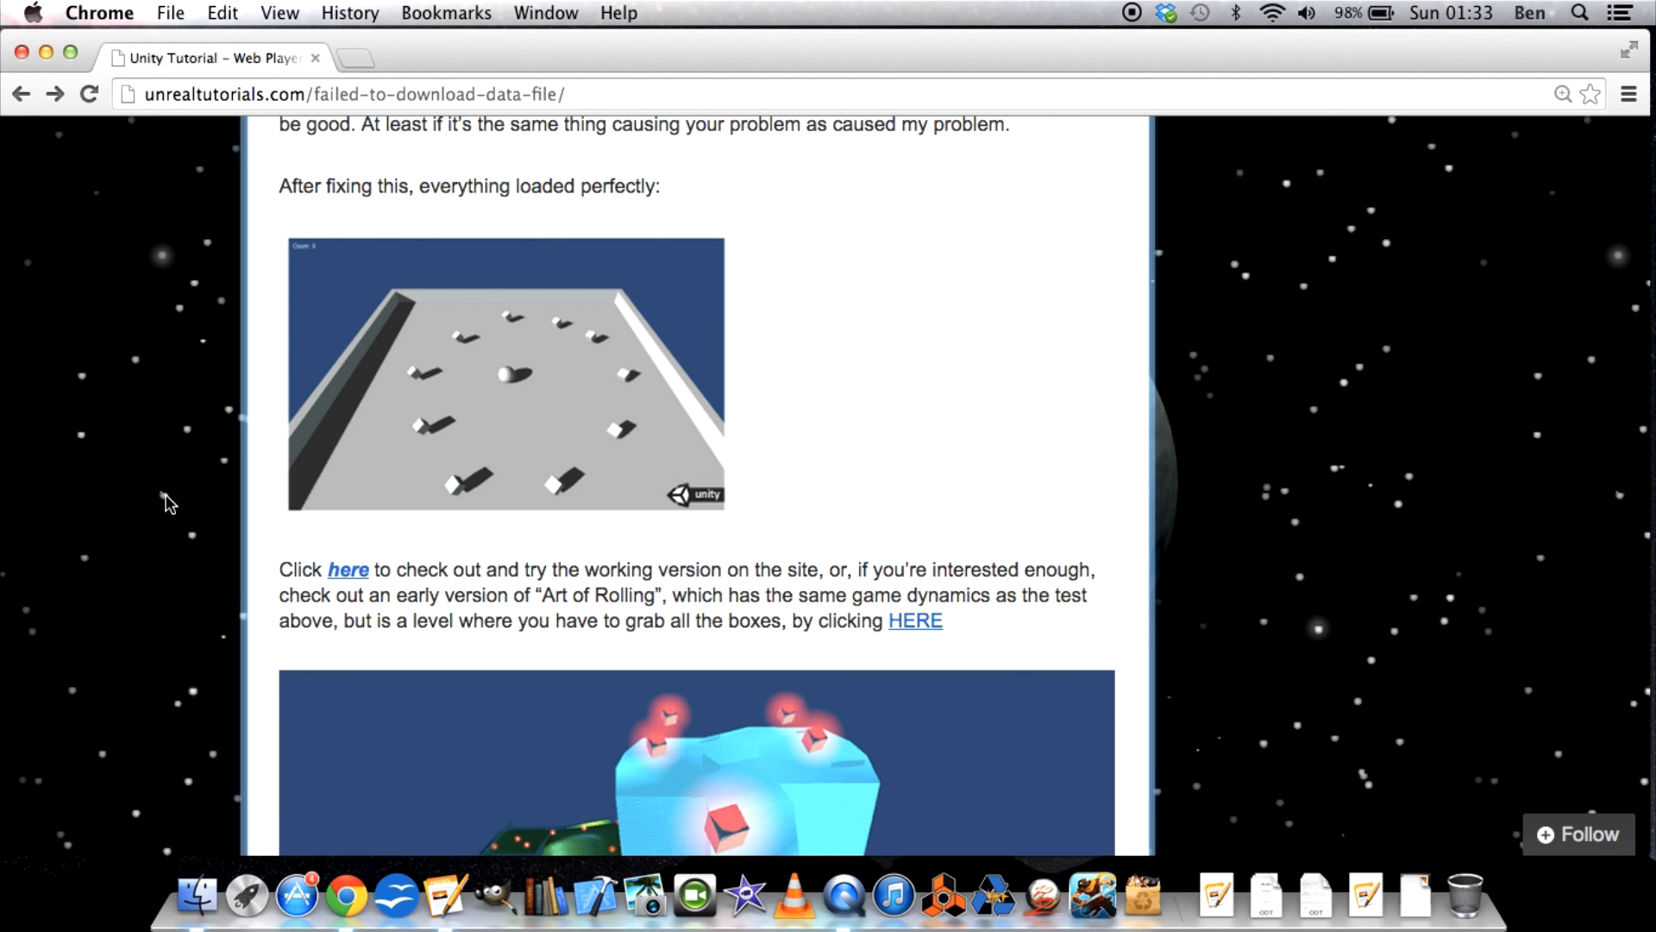
{"action": "scroll", "coordinate": [167, 503], "scroll_direction": "down", "scroll_amount": 1}
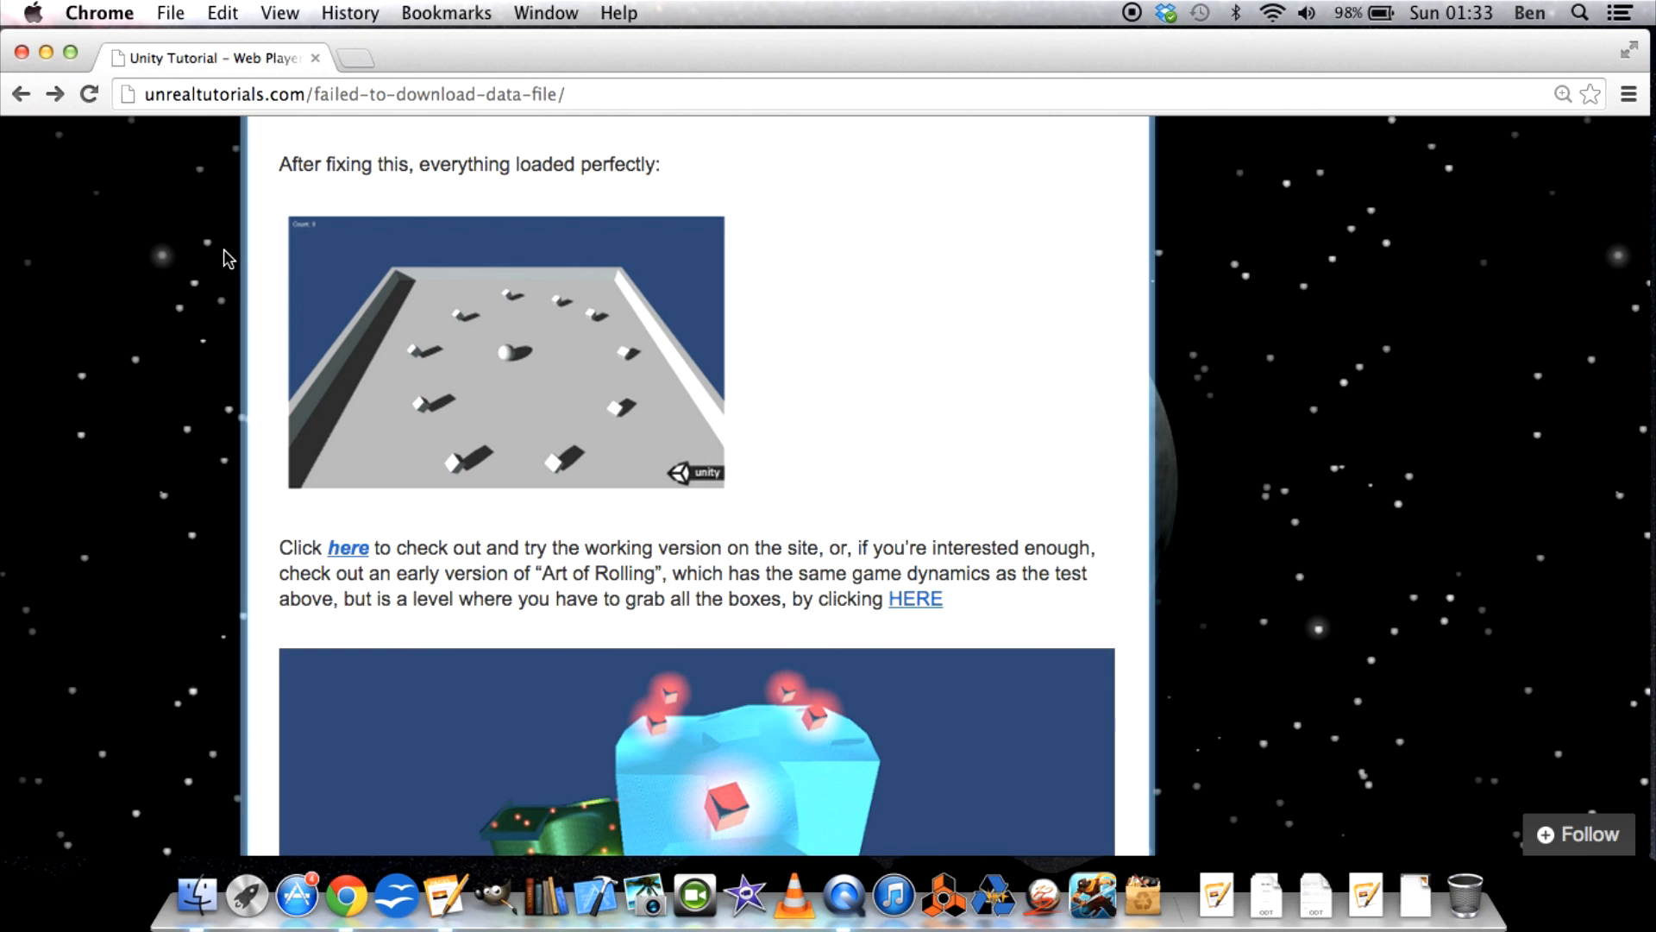
{"action": "scroll", "coordinate": [227, 257], "scroll_direction": "up", "scroll_amount": 2}
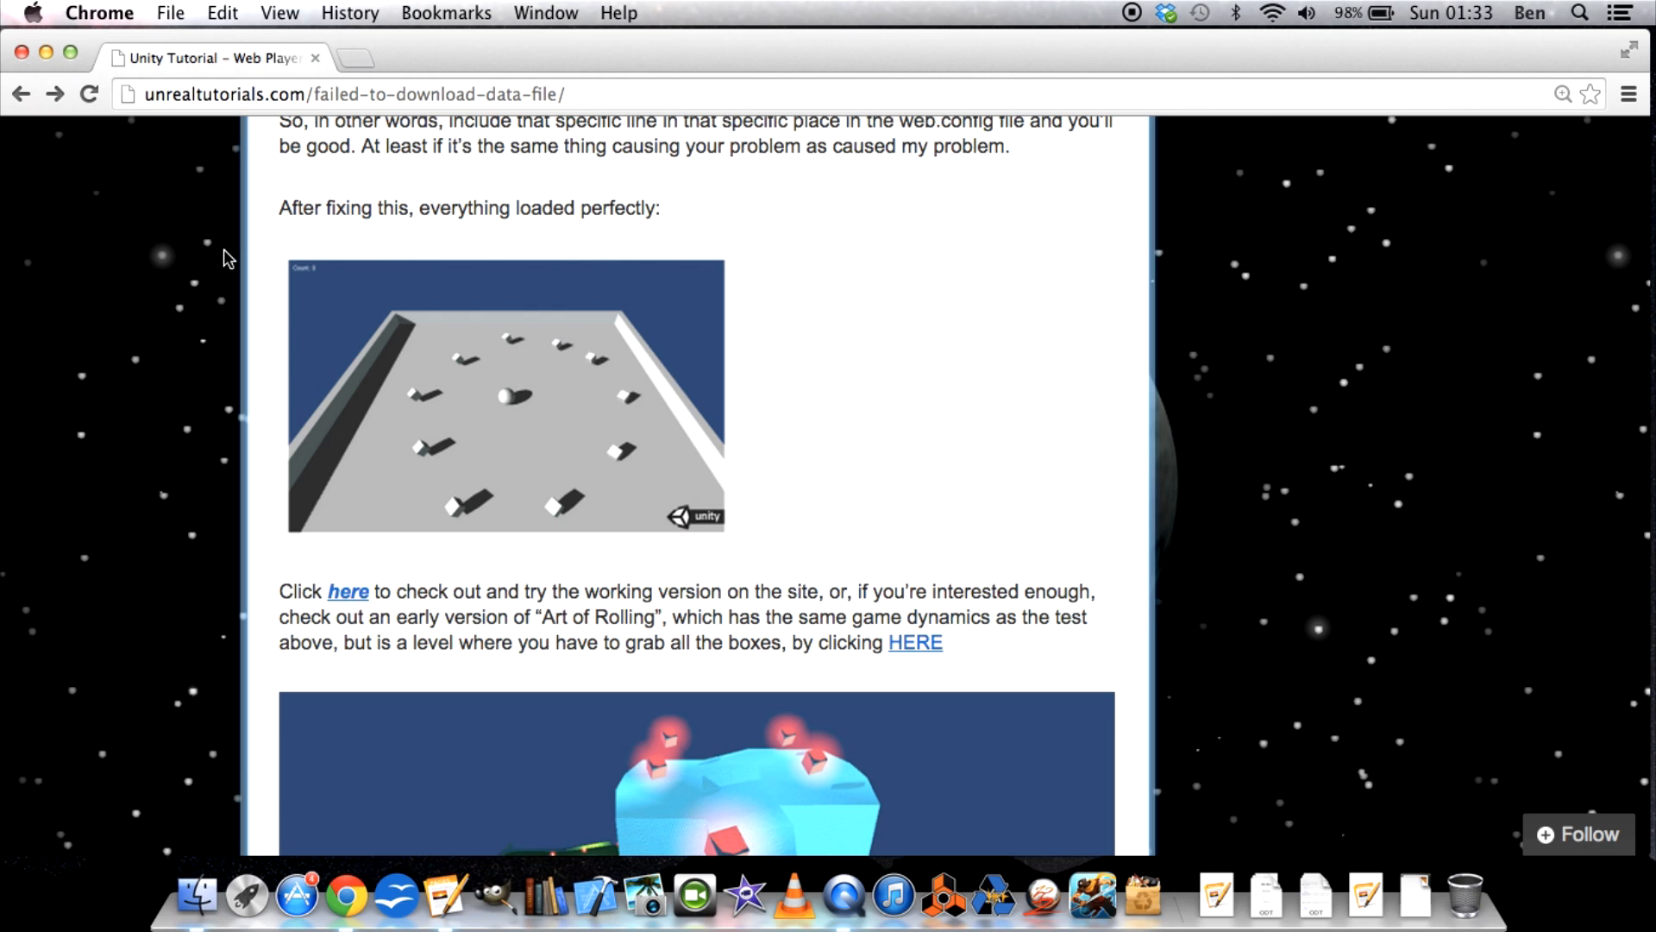
{"action": "left_click", "coordinate": [359, 60]}
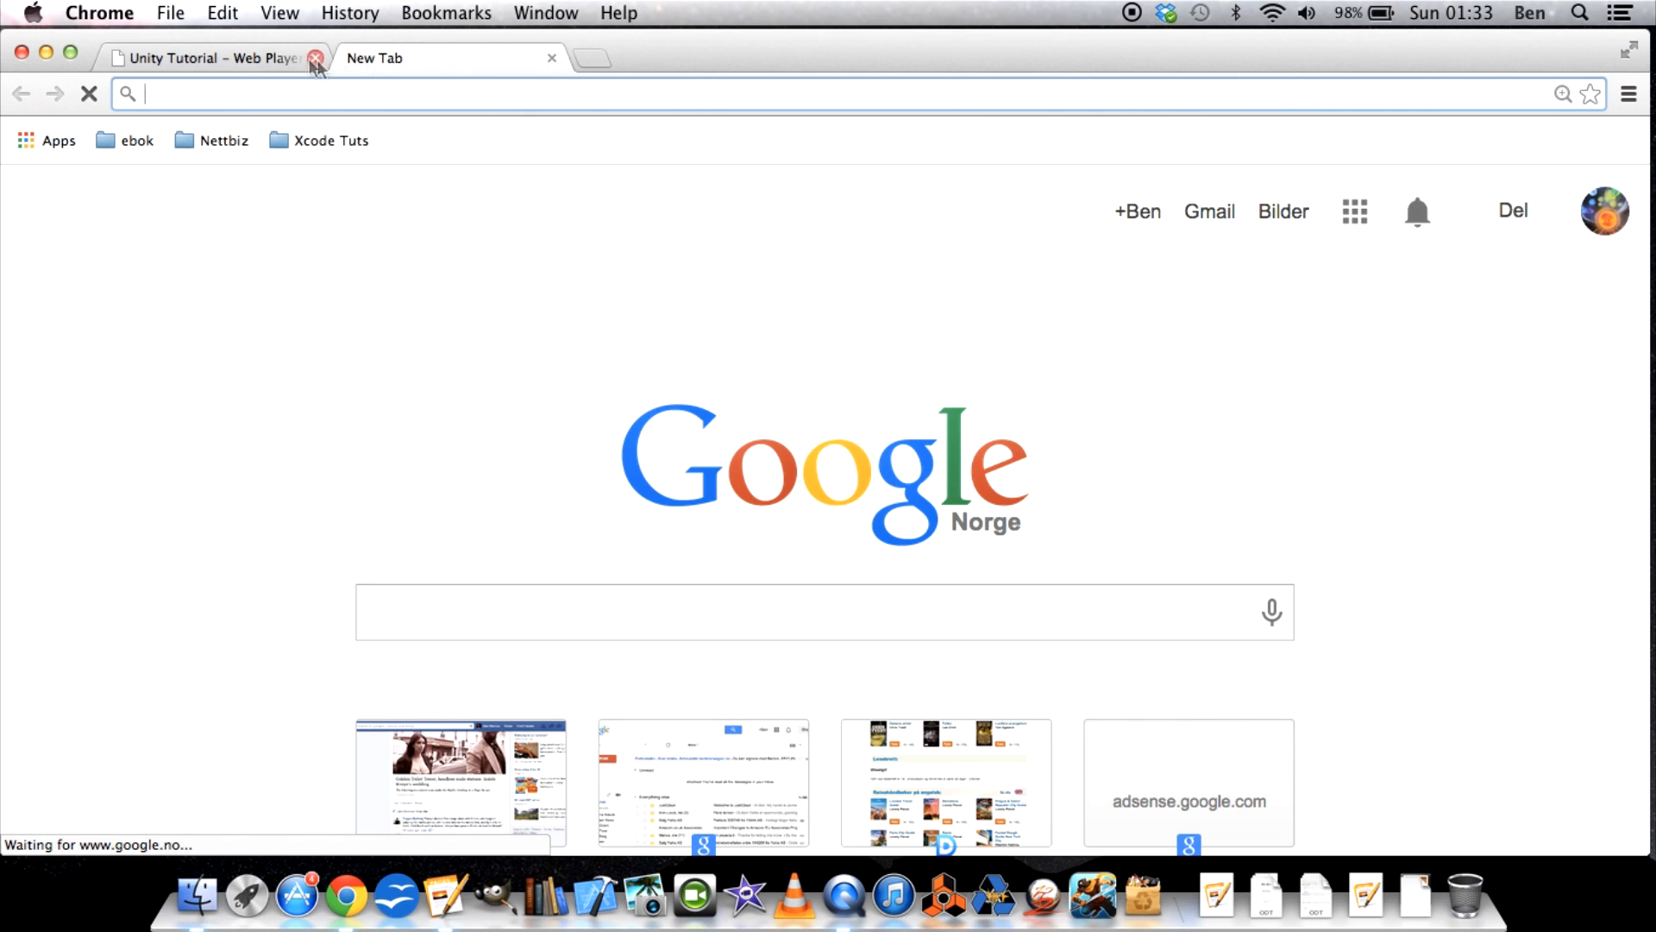
{"action": "left_click", "coordinate": [265, 65]}
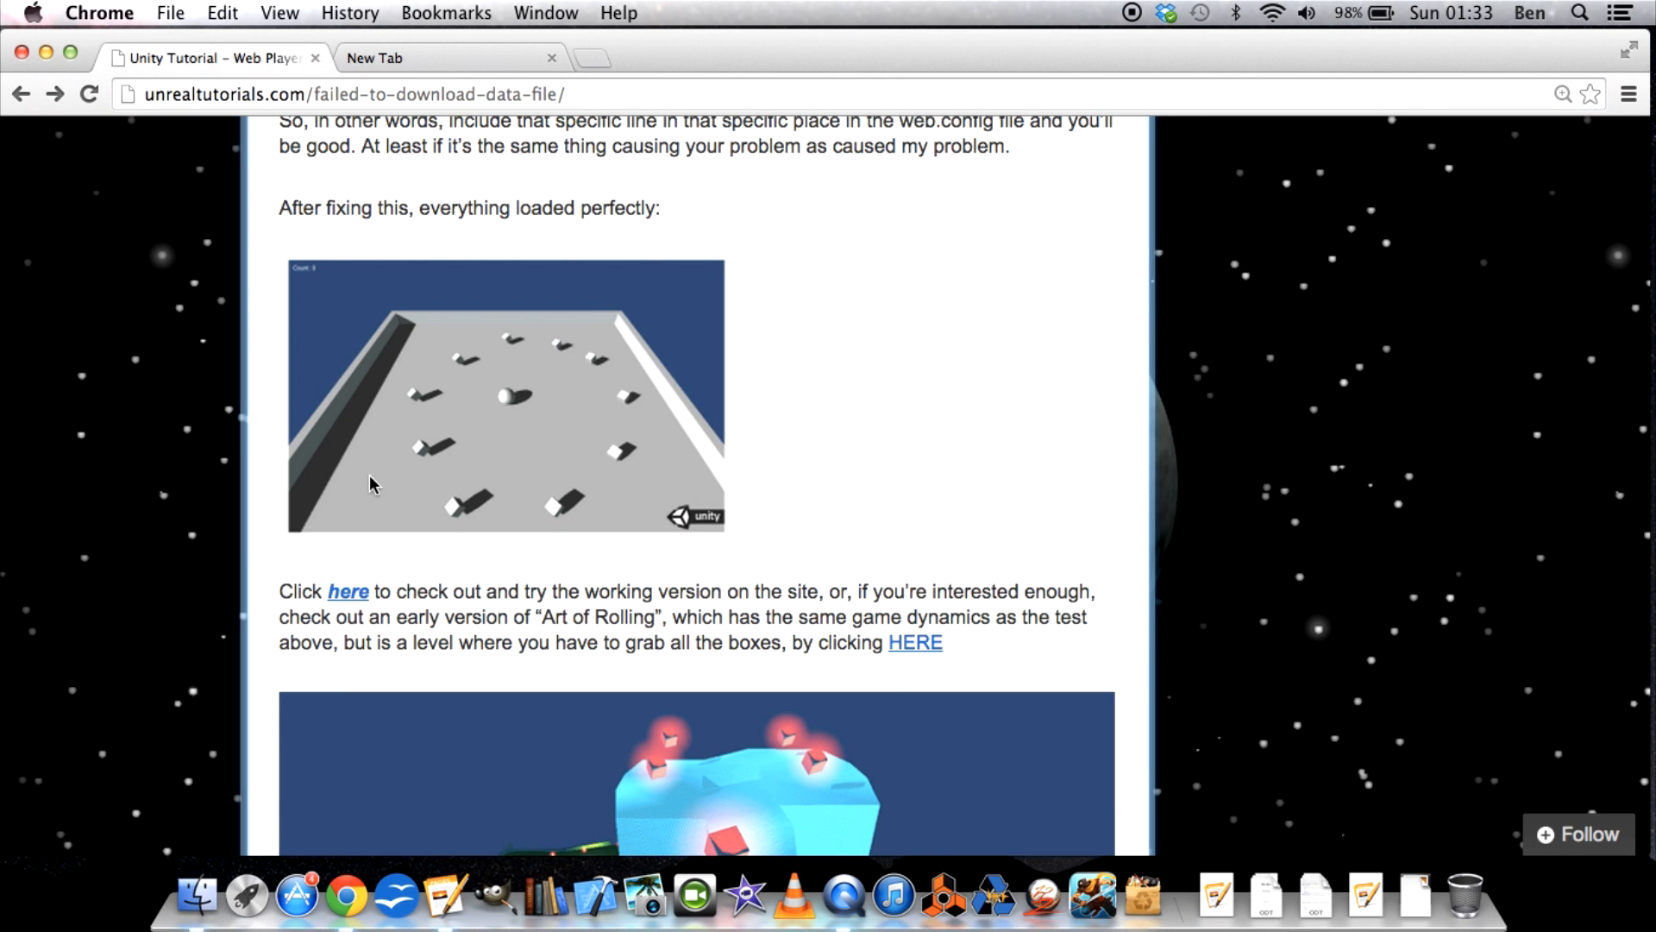
{"action": "left_click", "coordinate": [348, 593]}
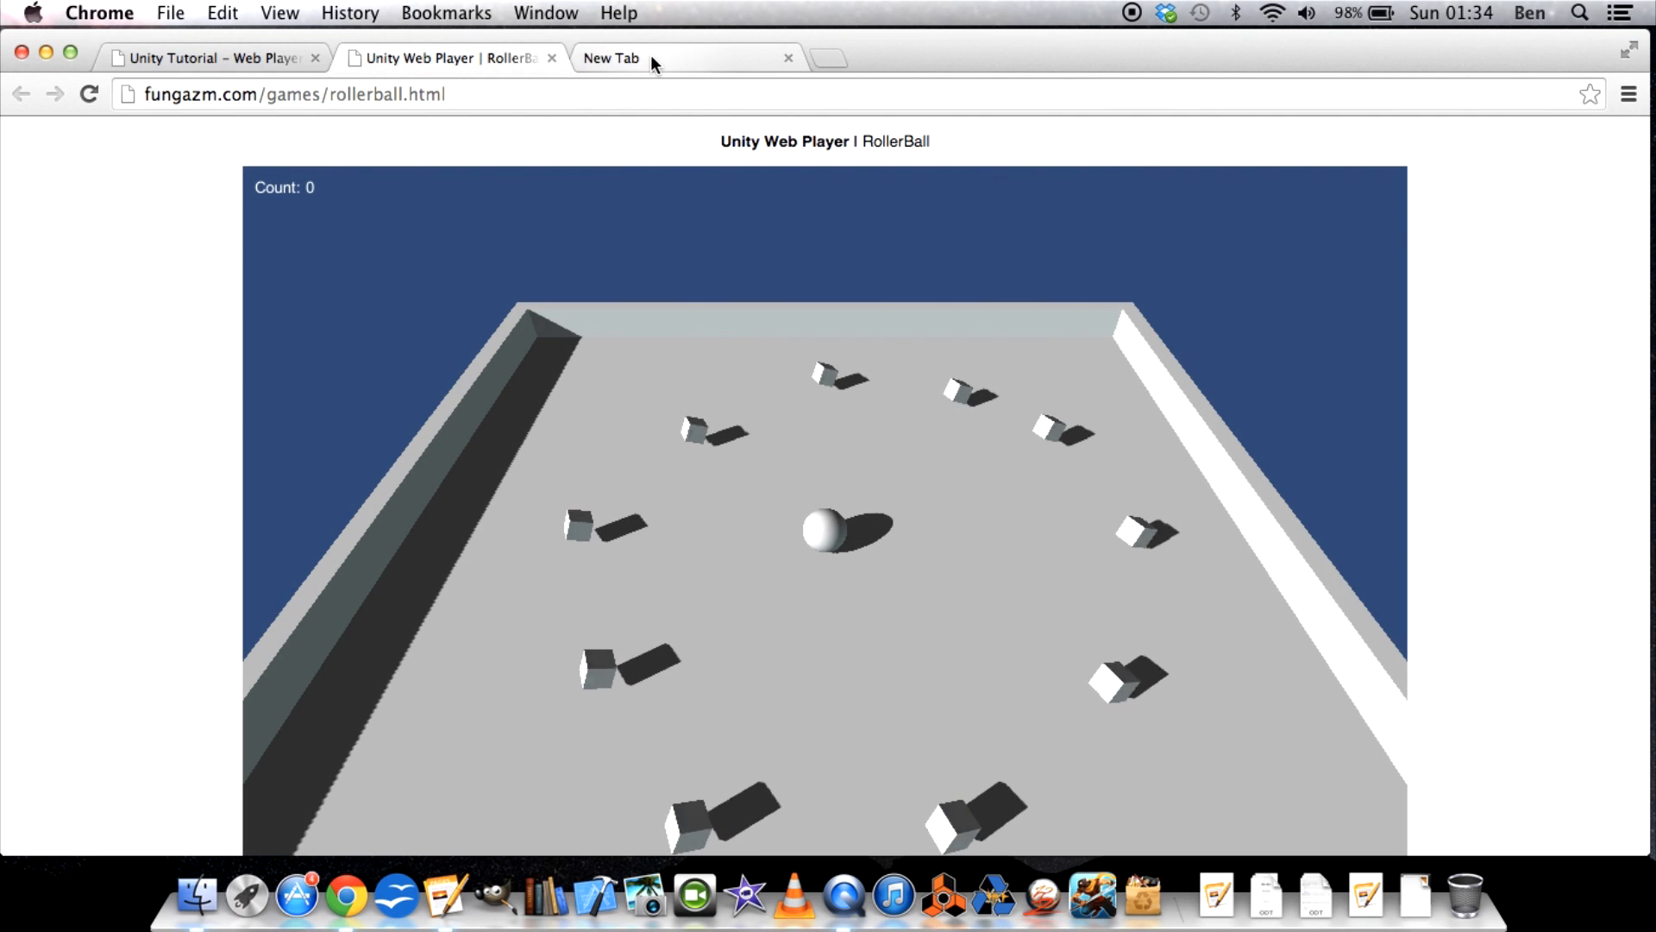
Load godaddy.com in the empty browser tab and sign in to reach the My Account page.
{"action": "left_click", "coordinate": [651, 57]}
{"action": "type", "text": "godaddy.com"}
{"action": "key", "text": "Return"}
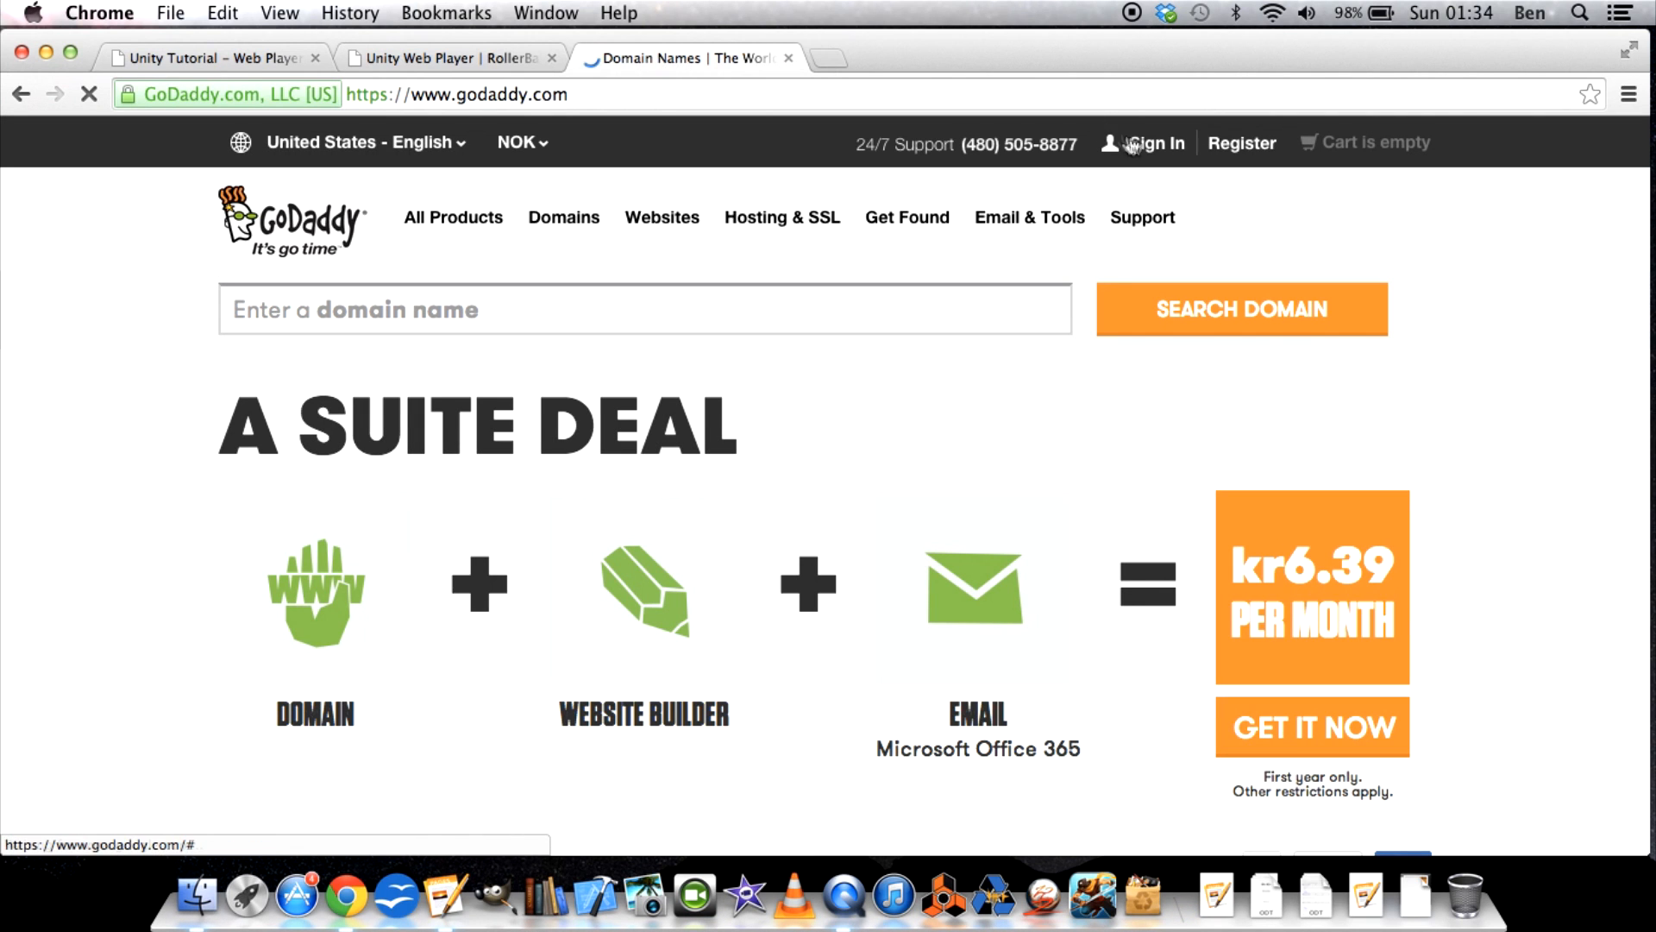
{"action": "left_click", "coordinate": [1156, 145]}
{"action": "left_click", "coordinate": [1112, 445]}
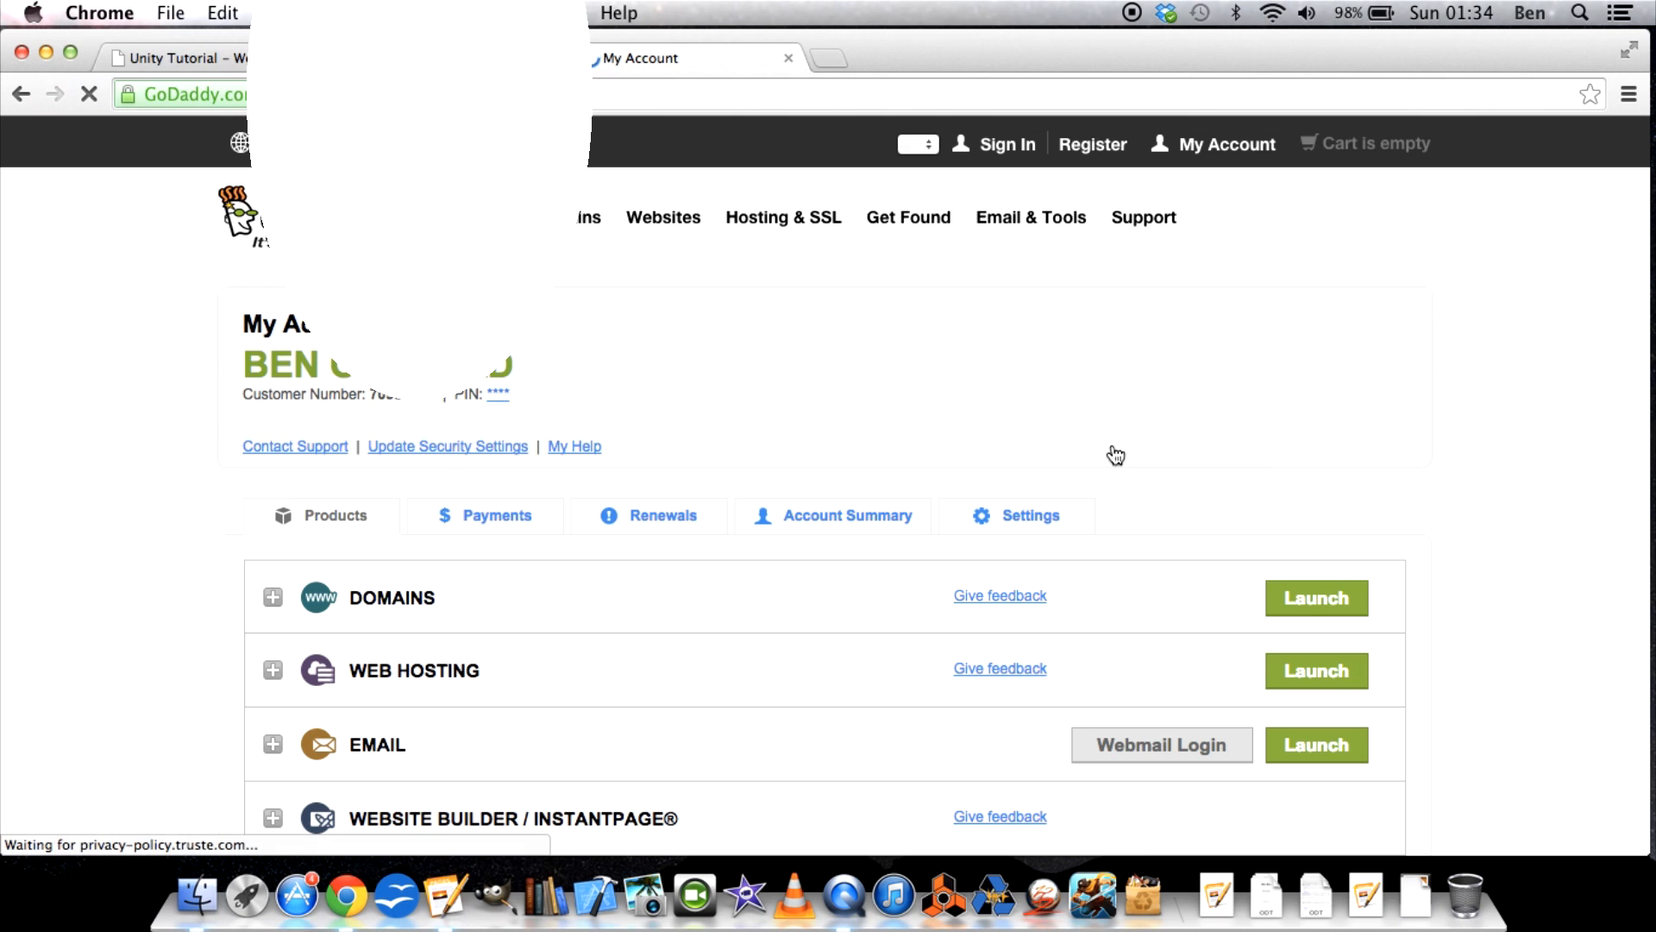
Launch Web Hosting from the product list and open the management page for the funjoybliss.com hosting account.
{"action": "scroll", "coordinate": [206, 541], "scroll_direction": "down", "scroll_amount": 3}
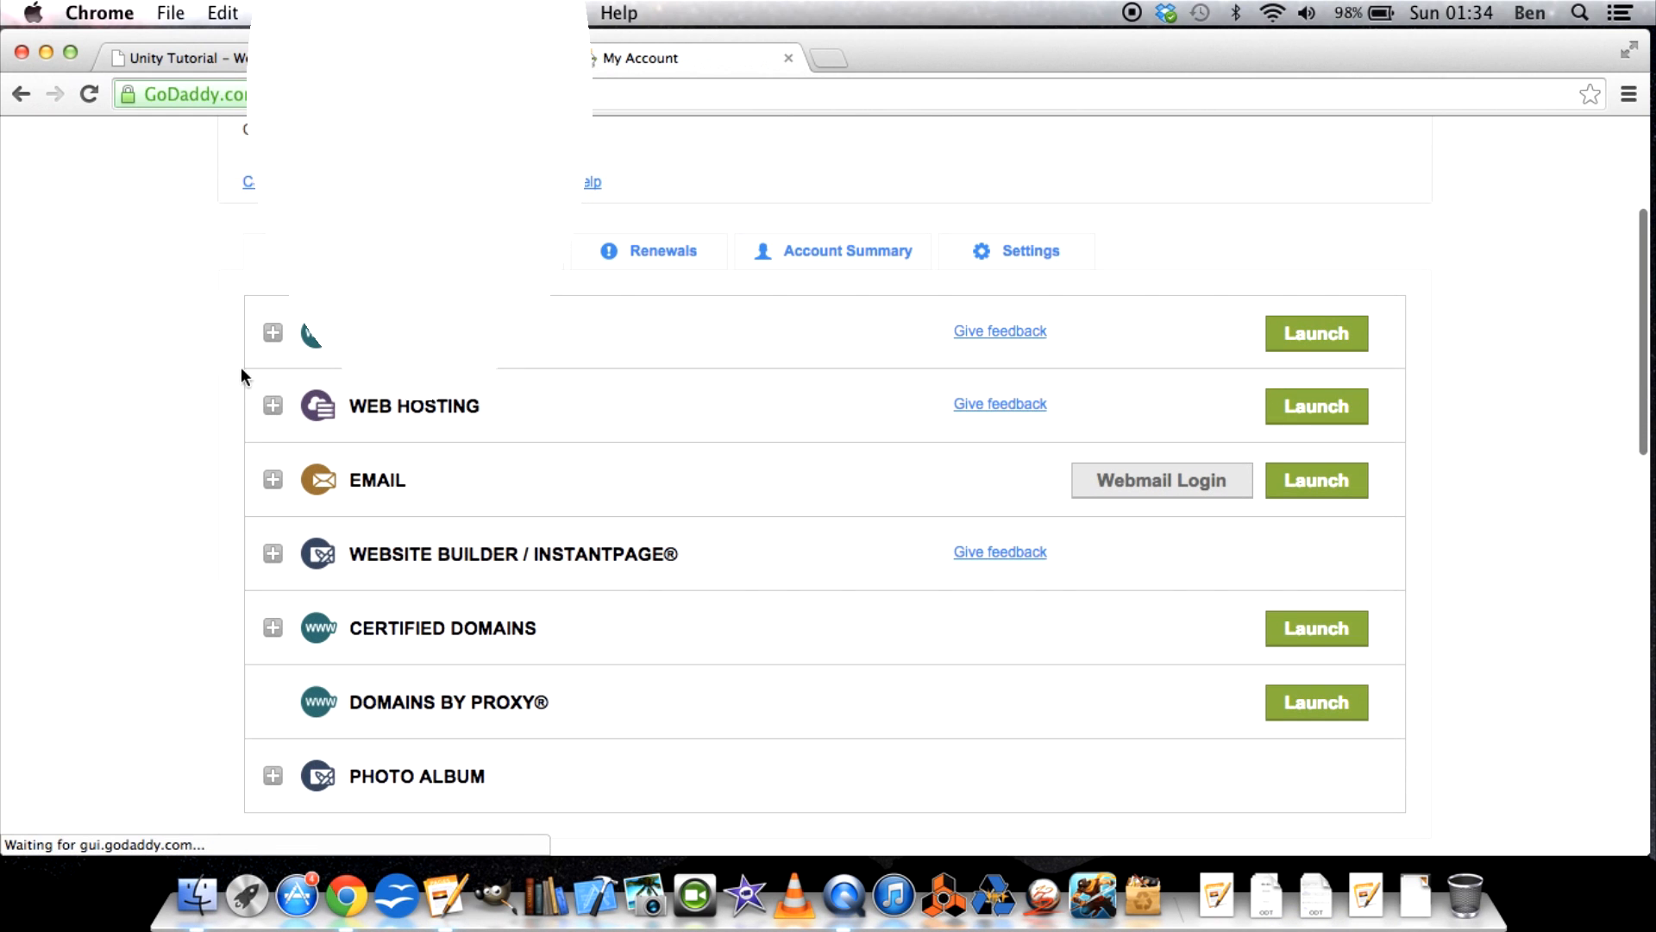
{"action": "left_click", "coordinate": [1340, 426]}
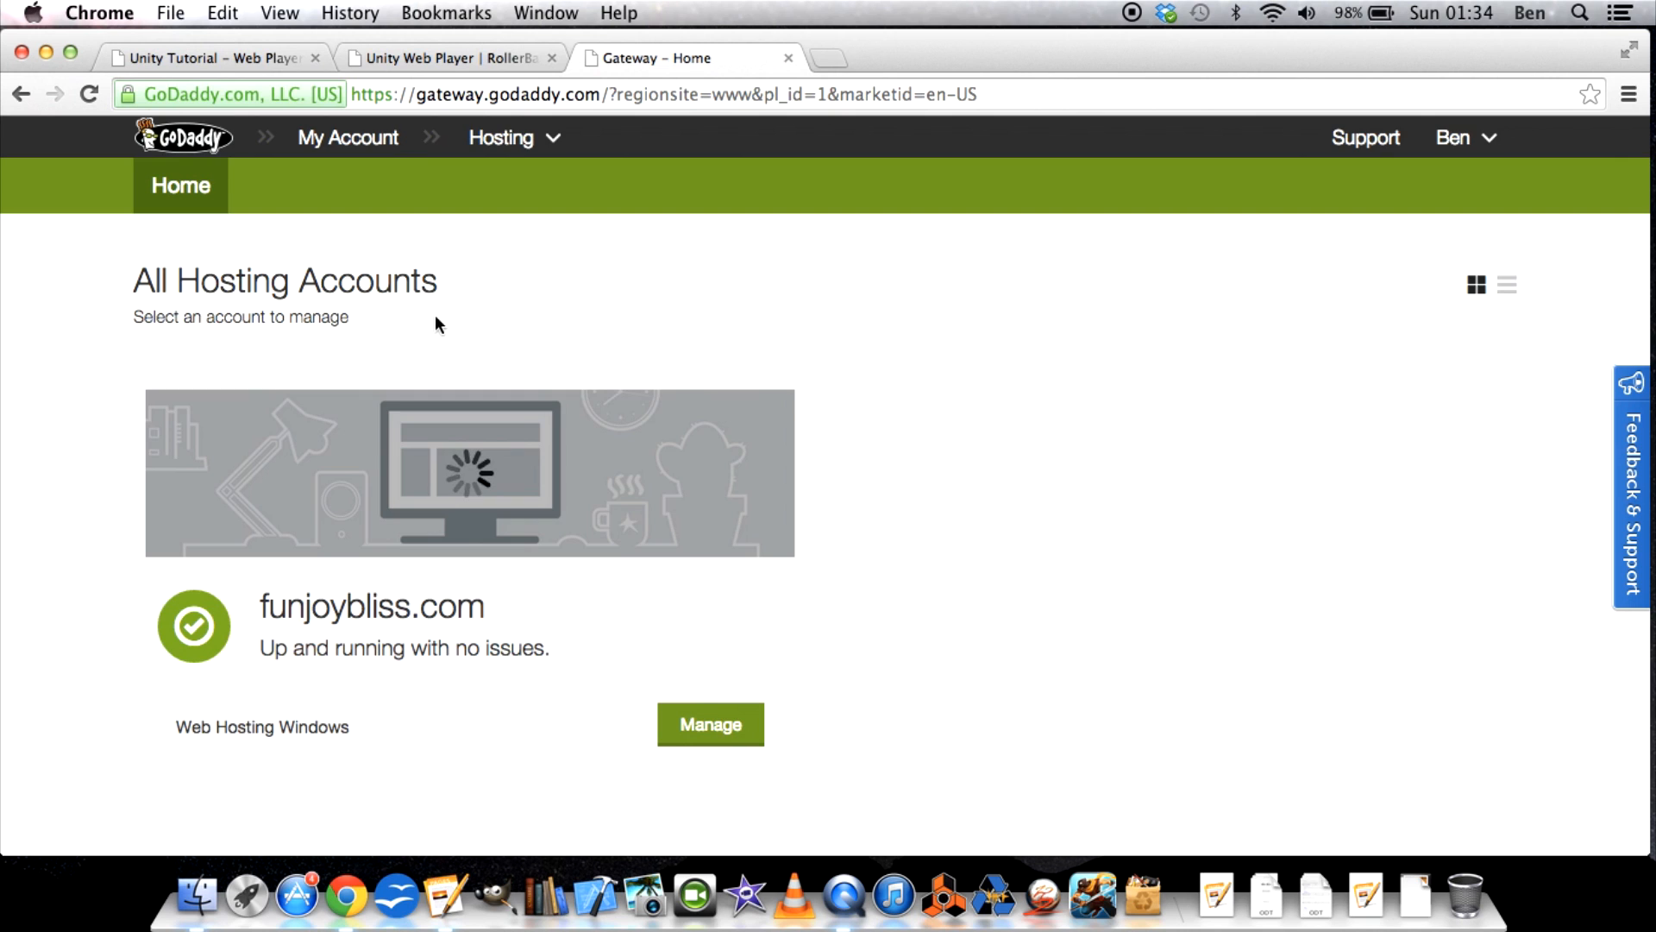
{"action": "scroll", "coordinate": [437, 322], "scroll_direction": "down", "scroll_amount": 2}
{"action": "scroll", "coordinate": [435, 318], "scroll_direction": "up", "scroll_amount": 2}
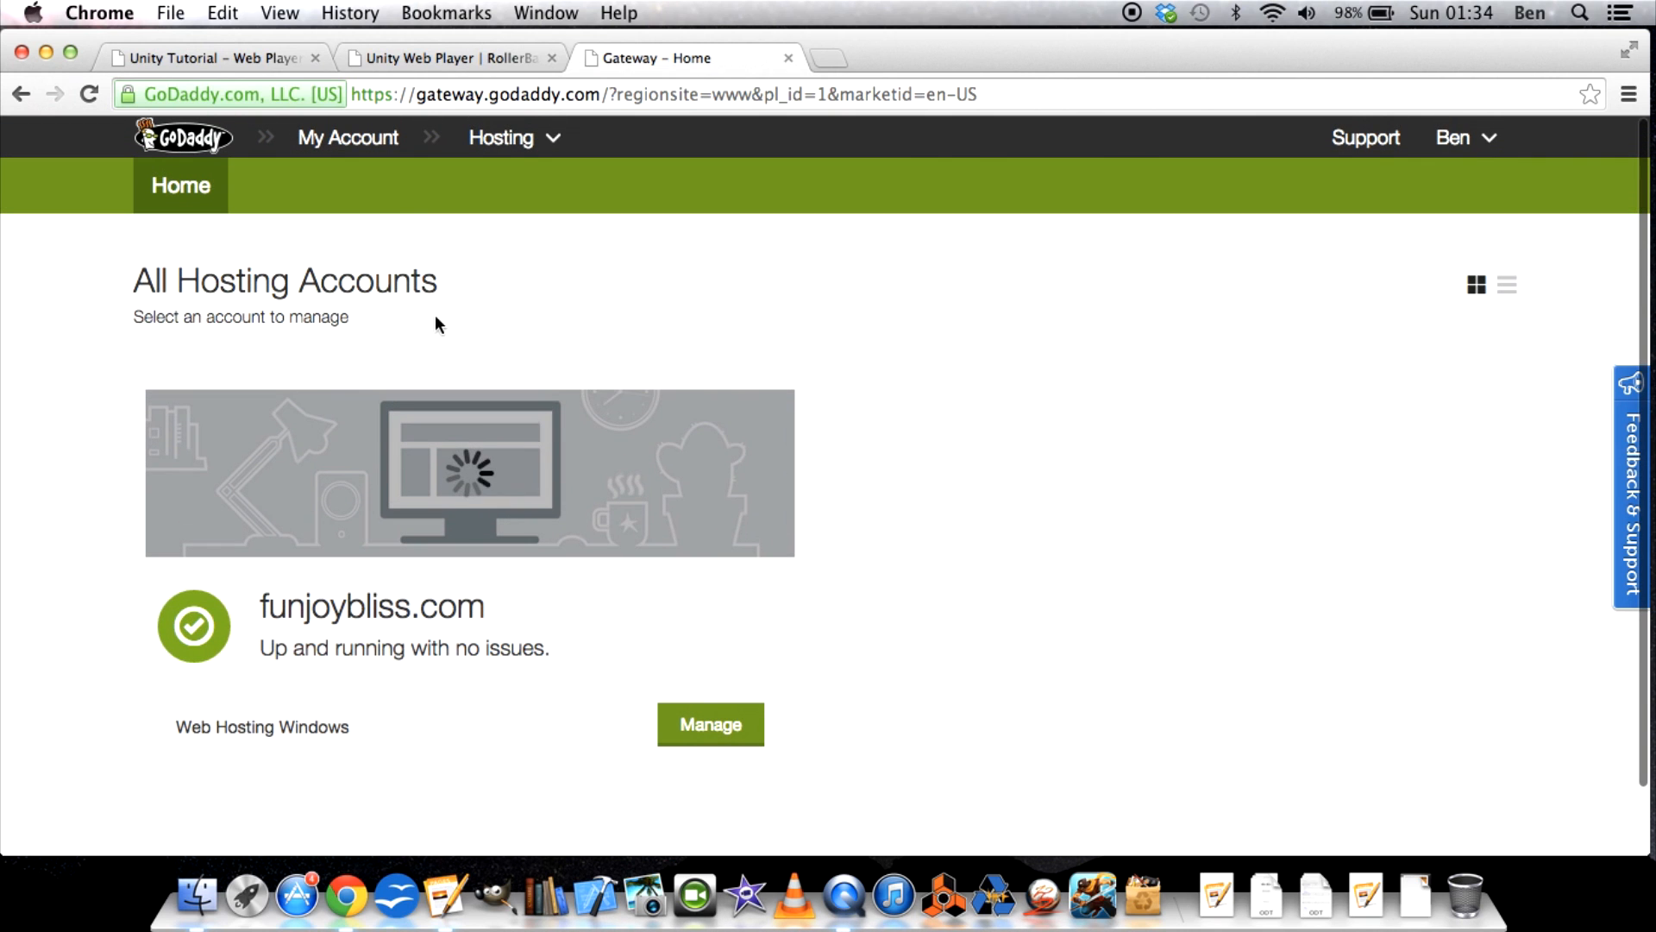
{"action": "left_click", "coordinate": [530, 141]}
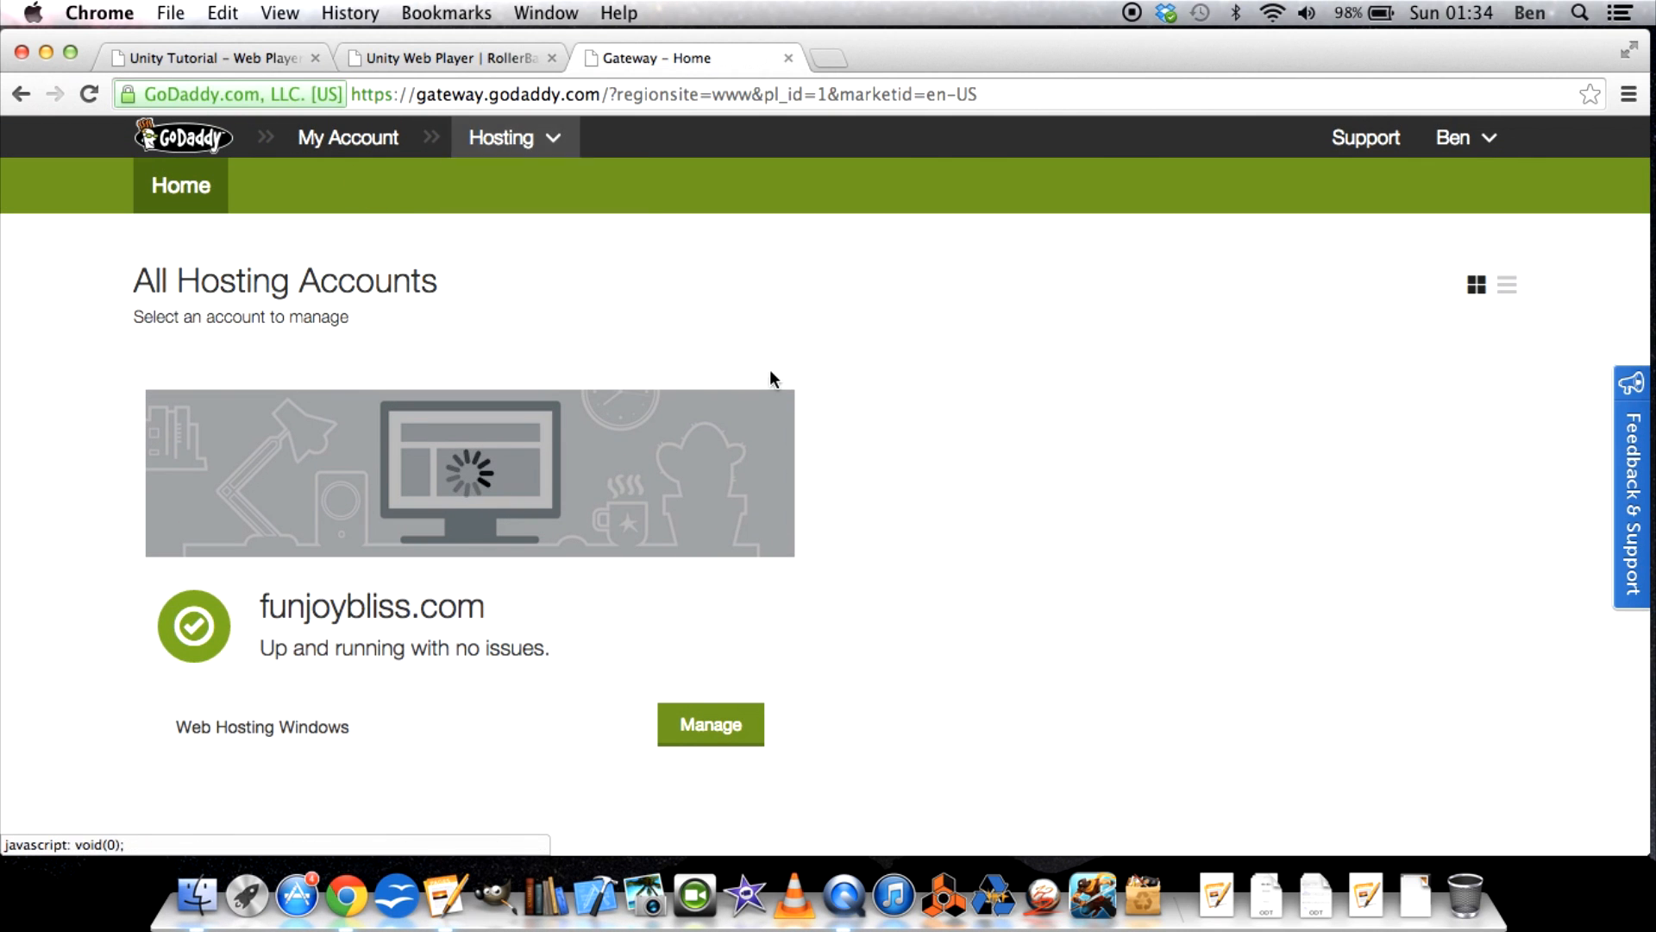
{"action": "scroll", "coordinate": [770, 375], "scroll_direction": "down", "scroll_amount": 3}
{"action": "left_click", "coordinate": [722, 651]}
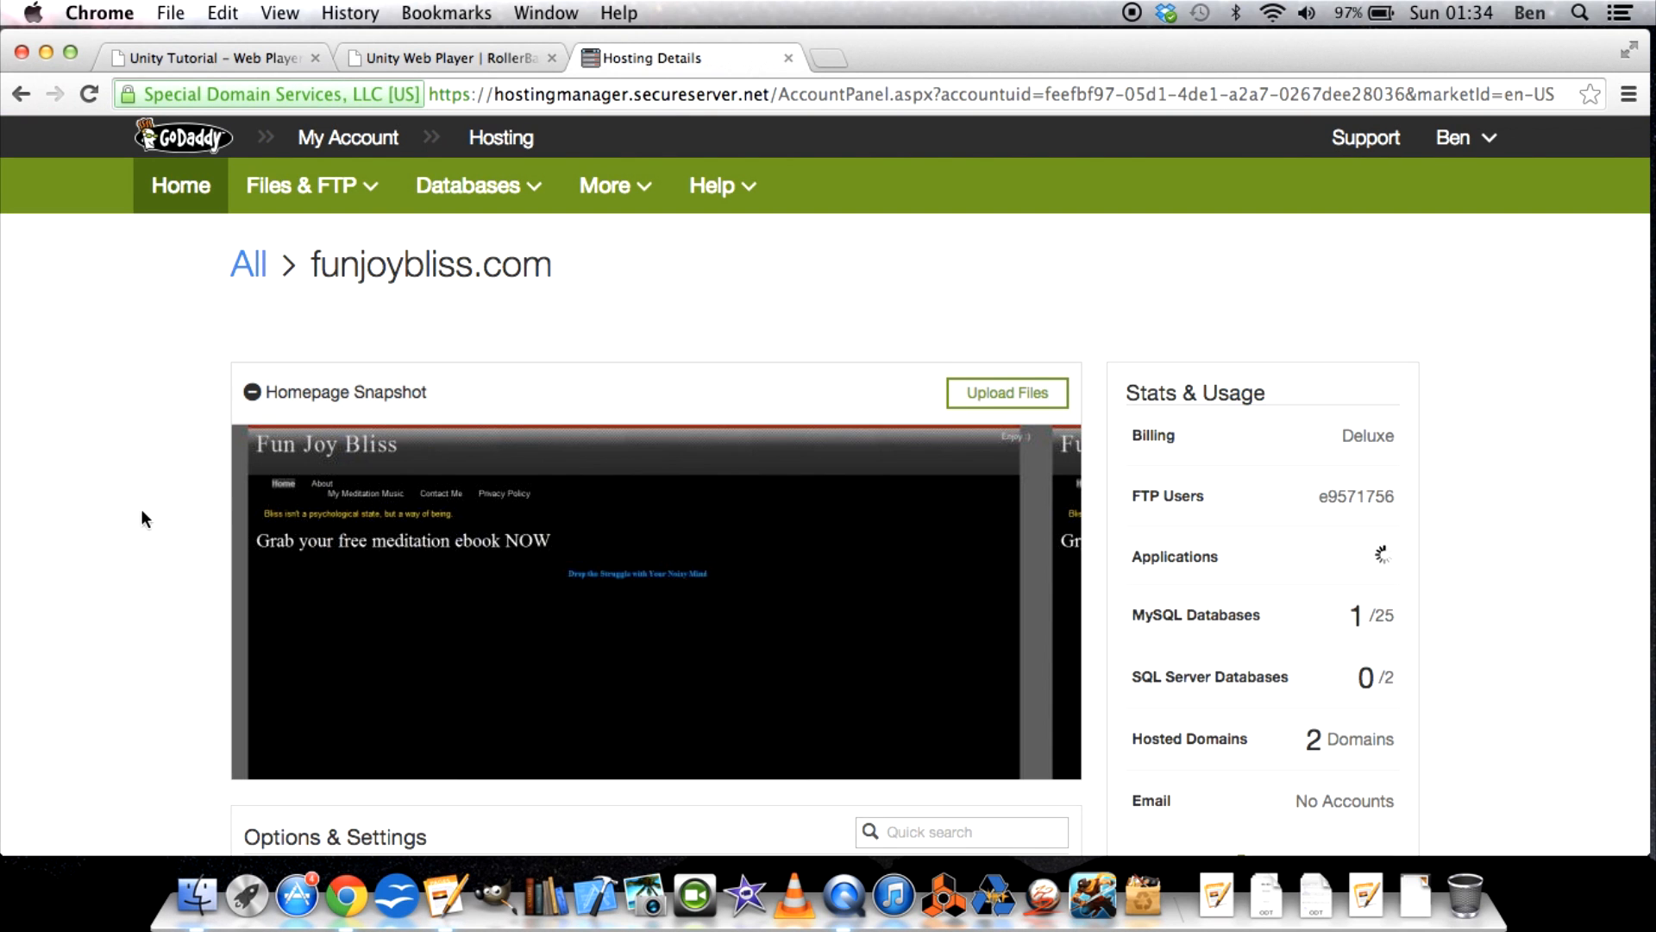
Open the File Manager for the funjoybliss.com hosting account and bring it into view.
{"action": "left_click", "coordinate": [308, 194]}
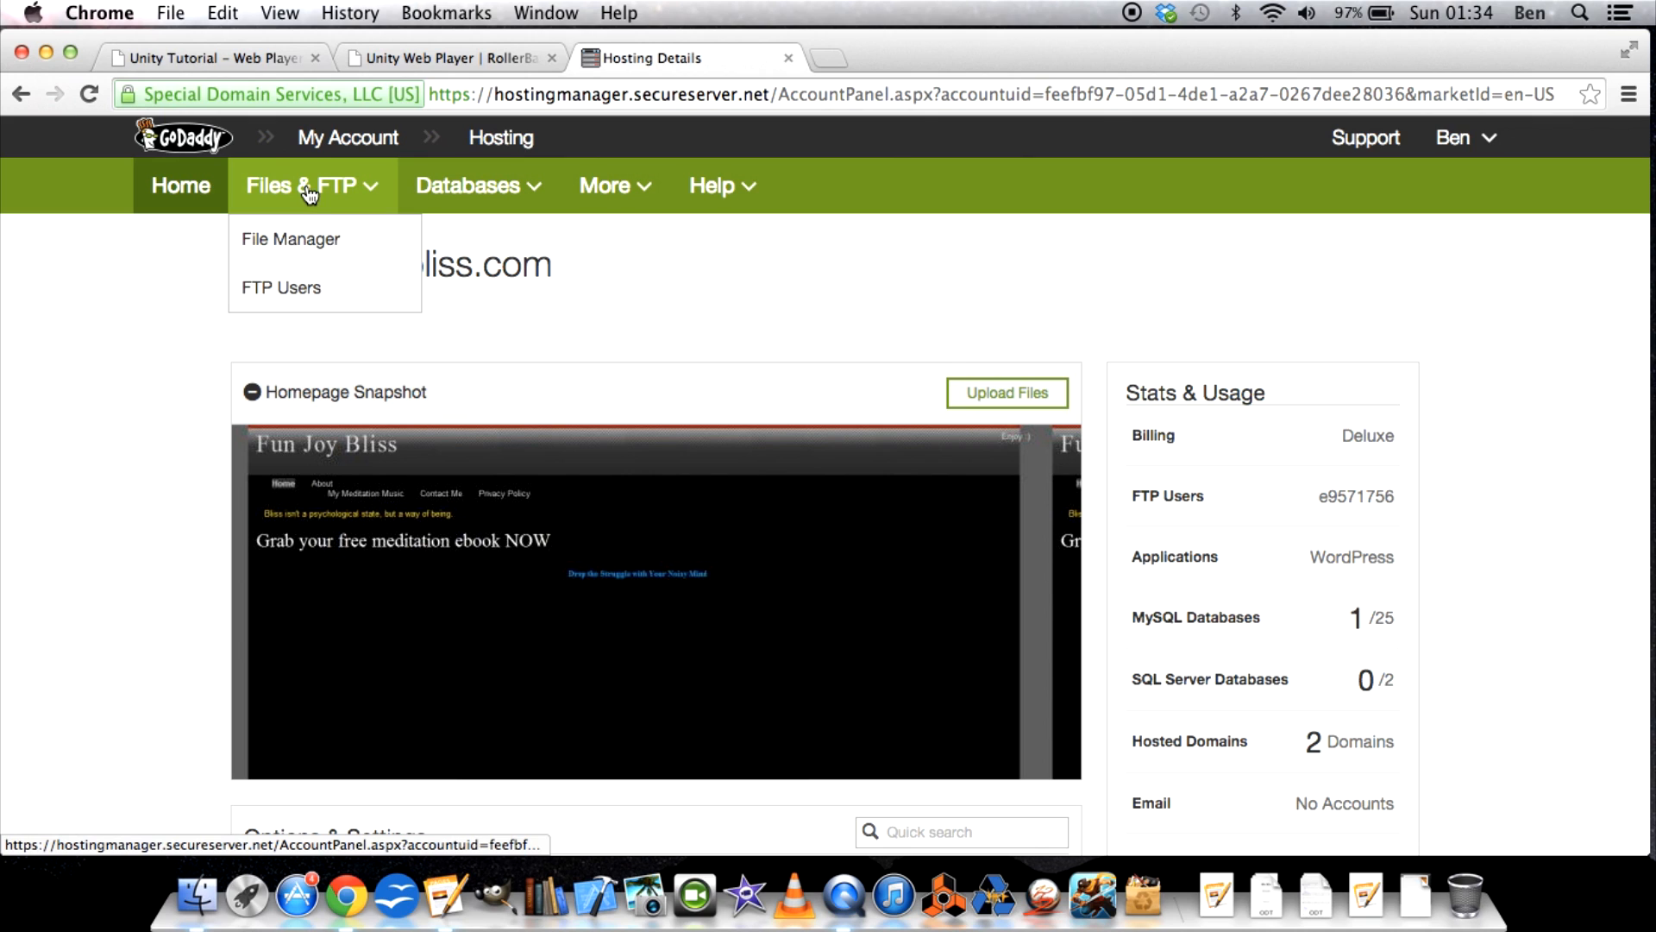
{"action": "left_click", "coordinate": [279, 237]}
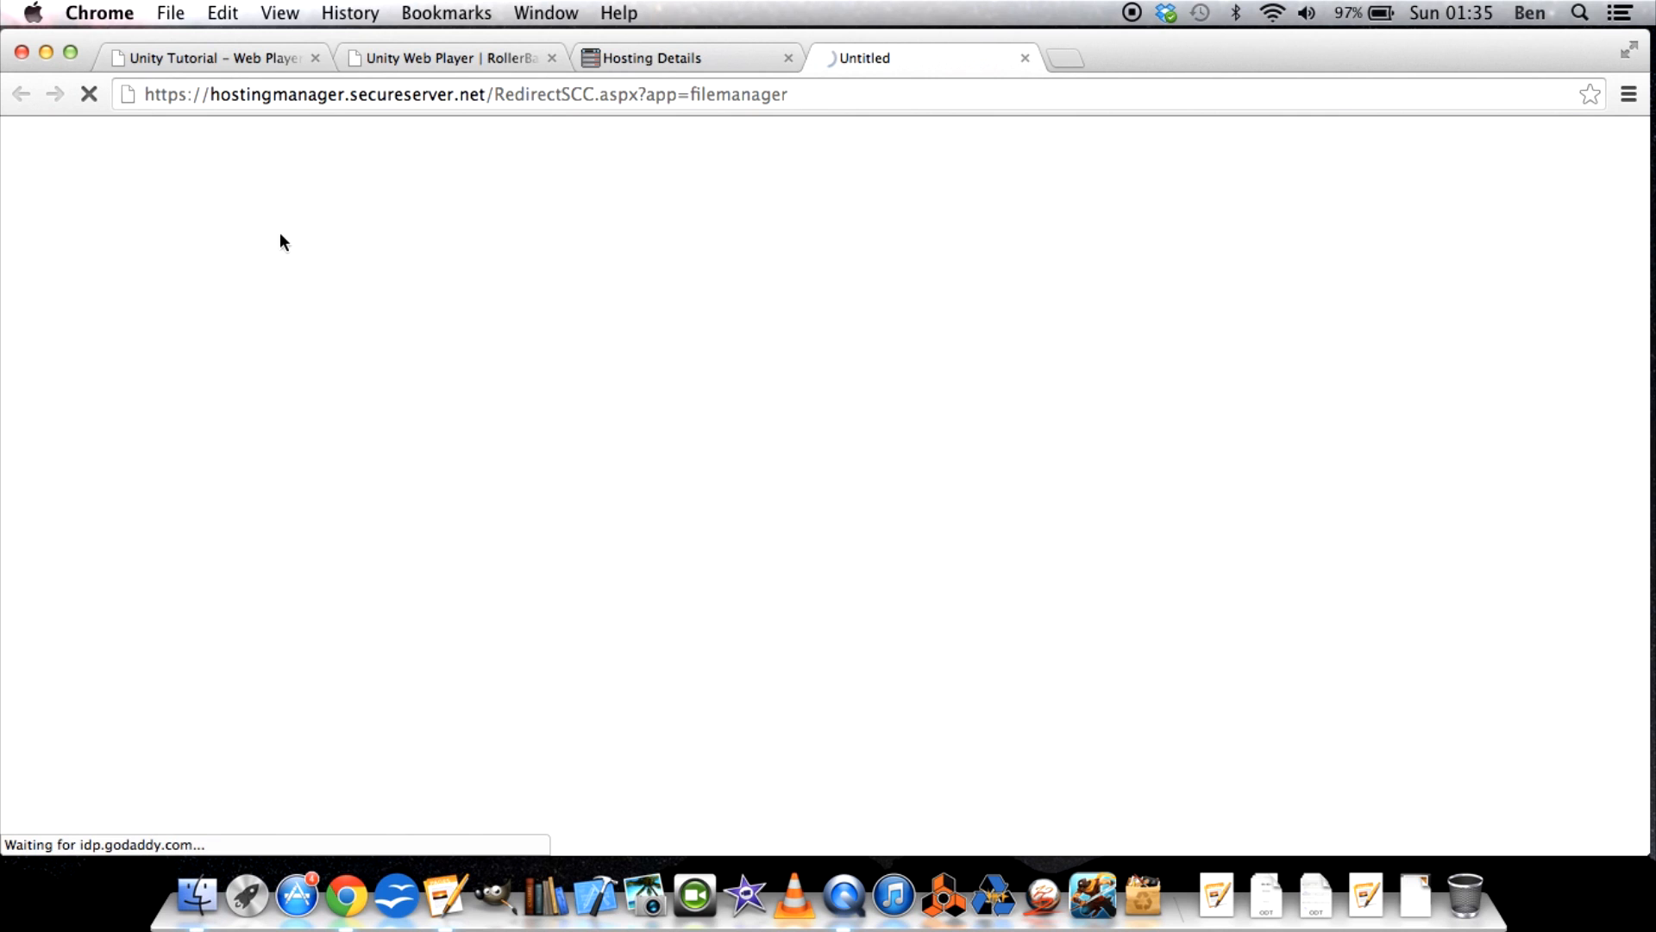
{"action": "left_click", "coordinate": [650, 57]}
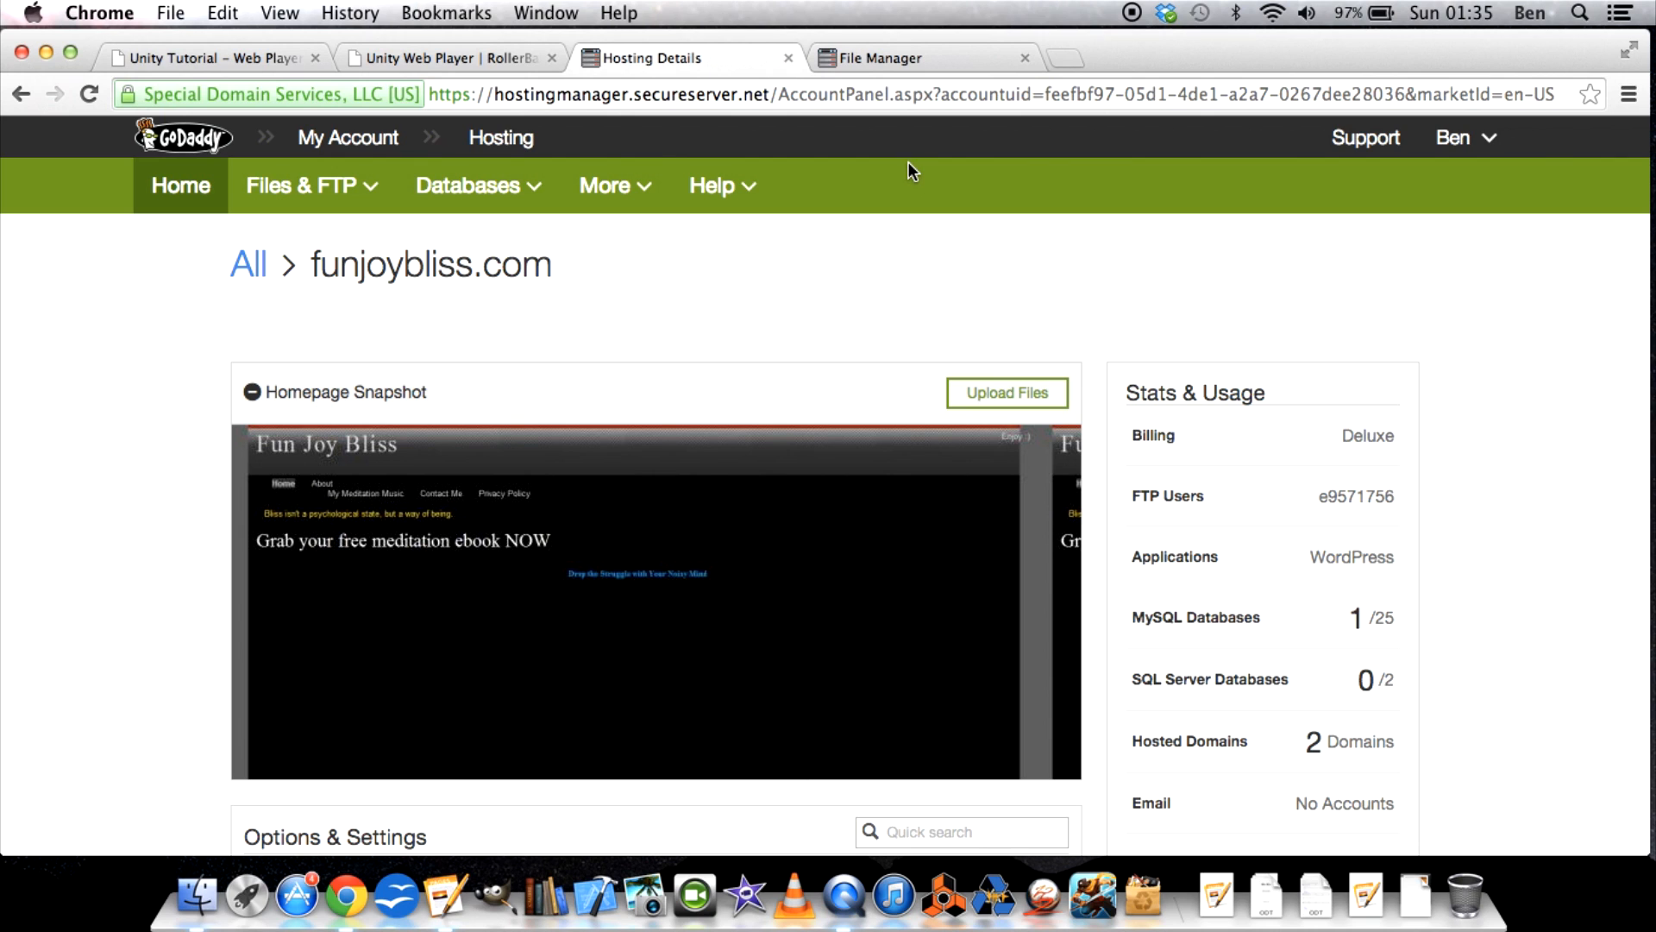
{"action": "left_click", "coordinate": [871, 57]}
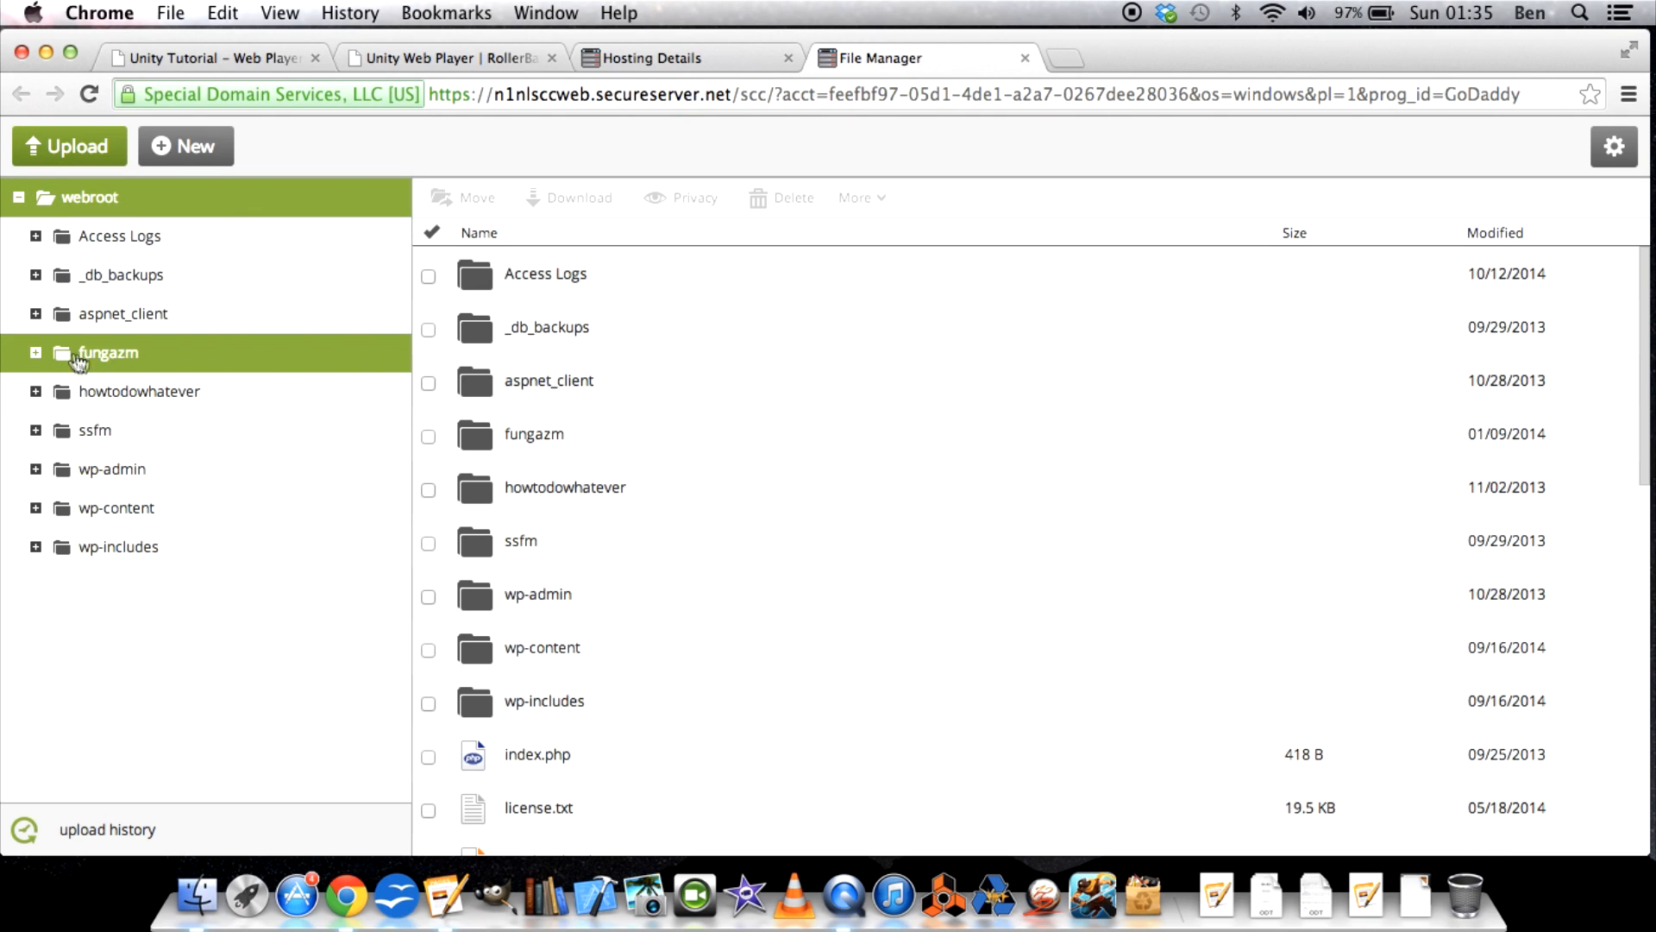
Expand the fungazm folder and open its games subfolder to view the uploaded Unity game files.
{"action": "left_click", "coordinate": [115, 367]}
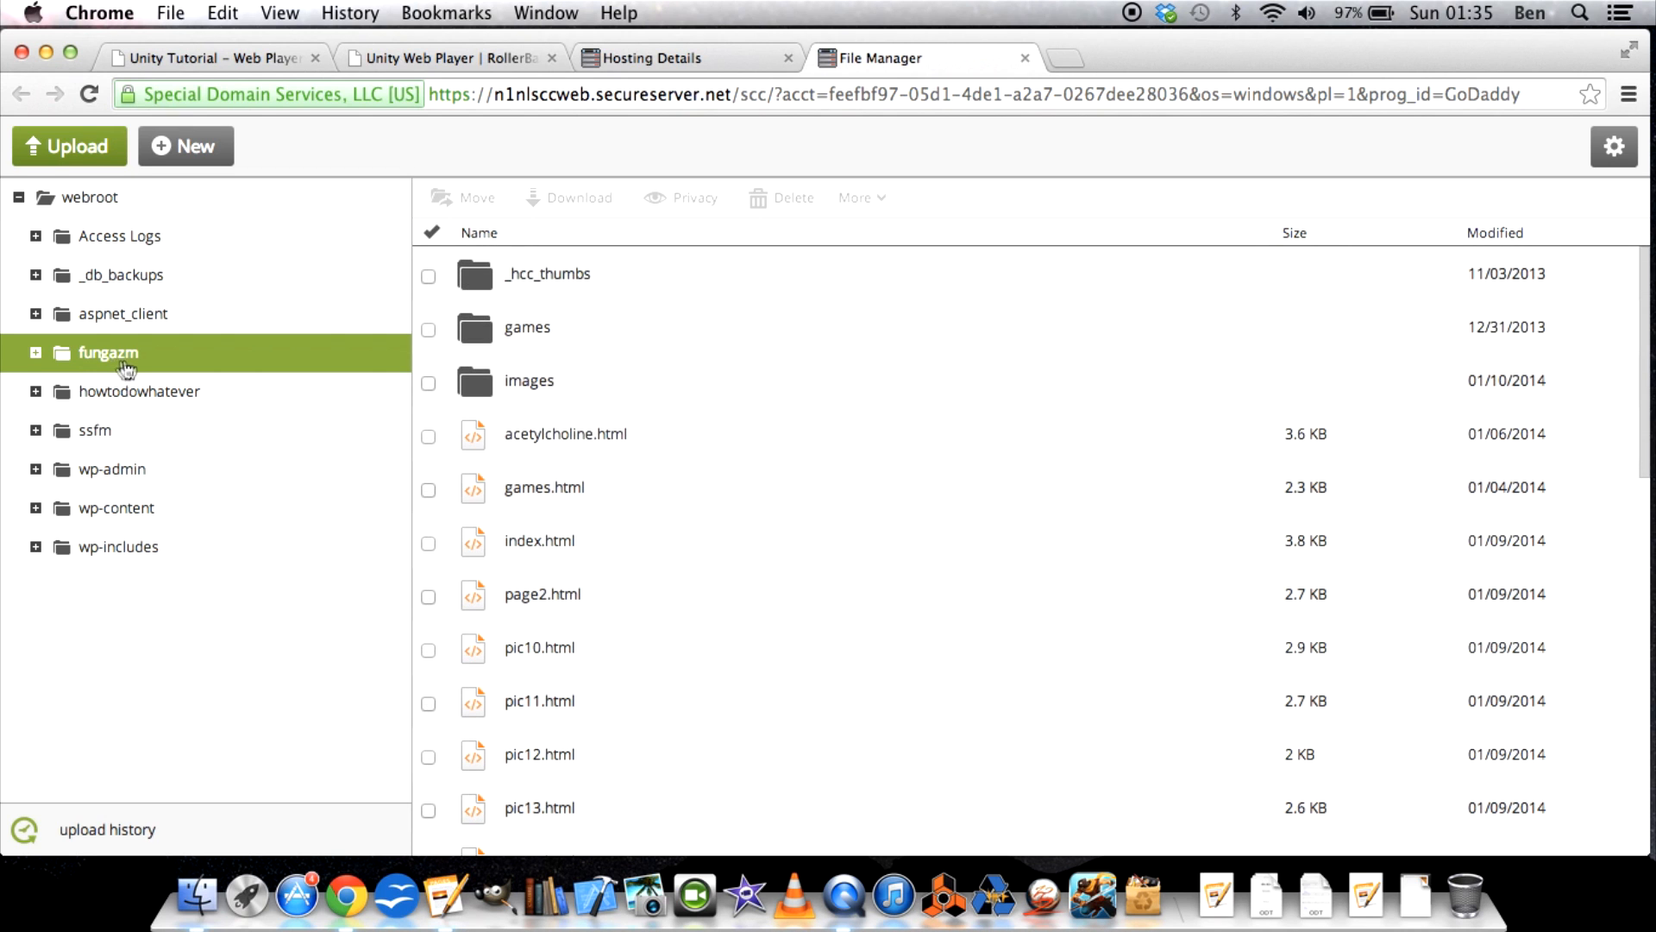
{"action": "scroll", "coordinate": [635, 542], "scroll_direction": "down", "scroll_amount": 3}
{"action": "scroll", "coordinate": [636, 542], "scroll_direction": "up", "scroll_amount": 3}
{"action": "left_click", "coordinate": [494, 336]}
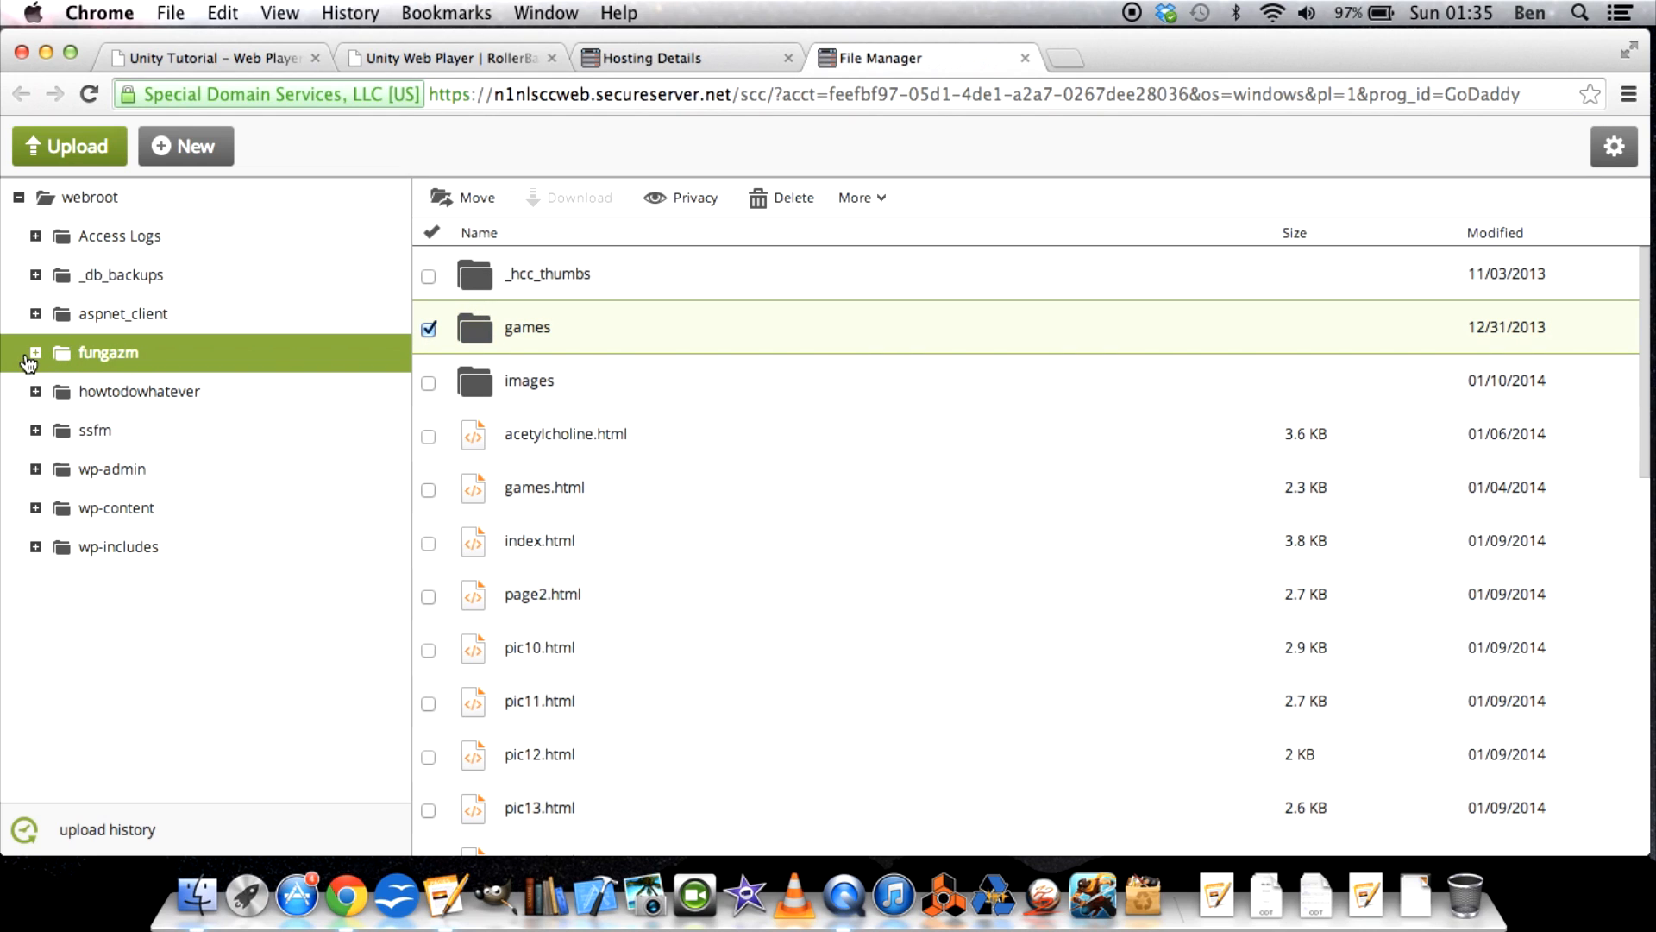
{"action": "left_click", "coordinate": [33, 355]}
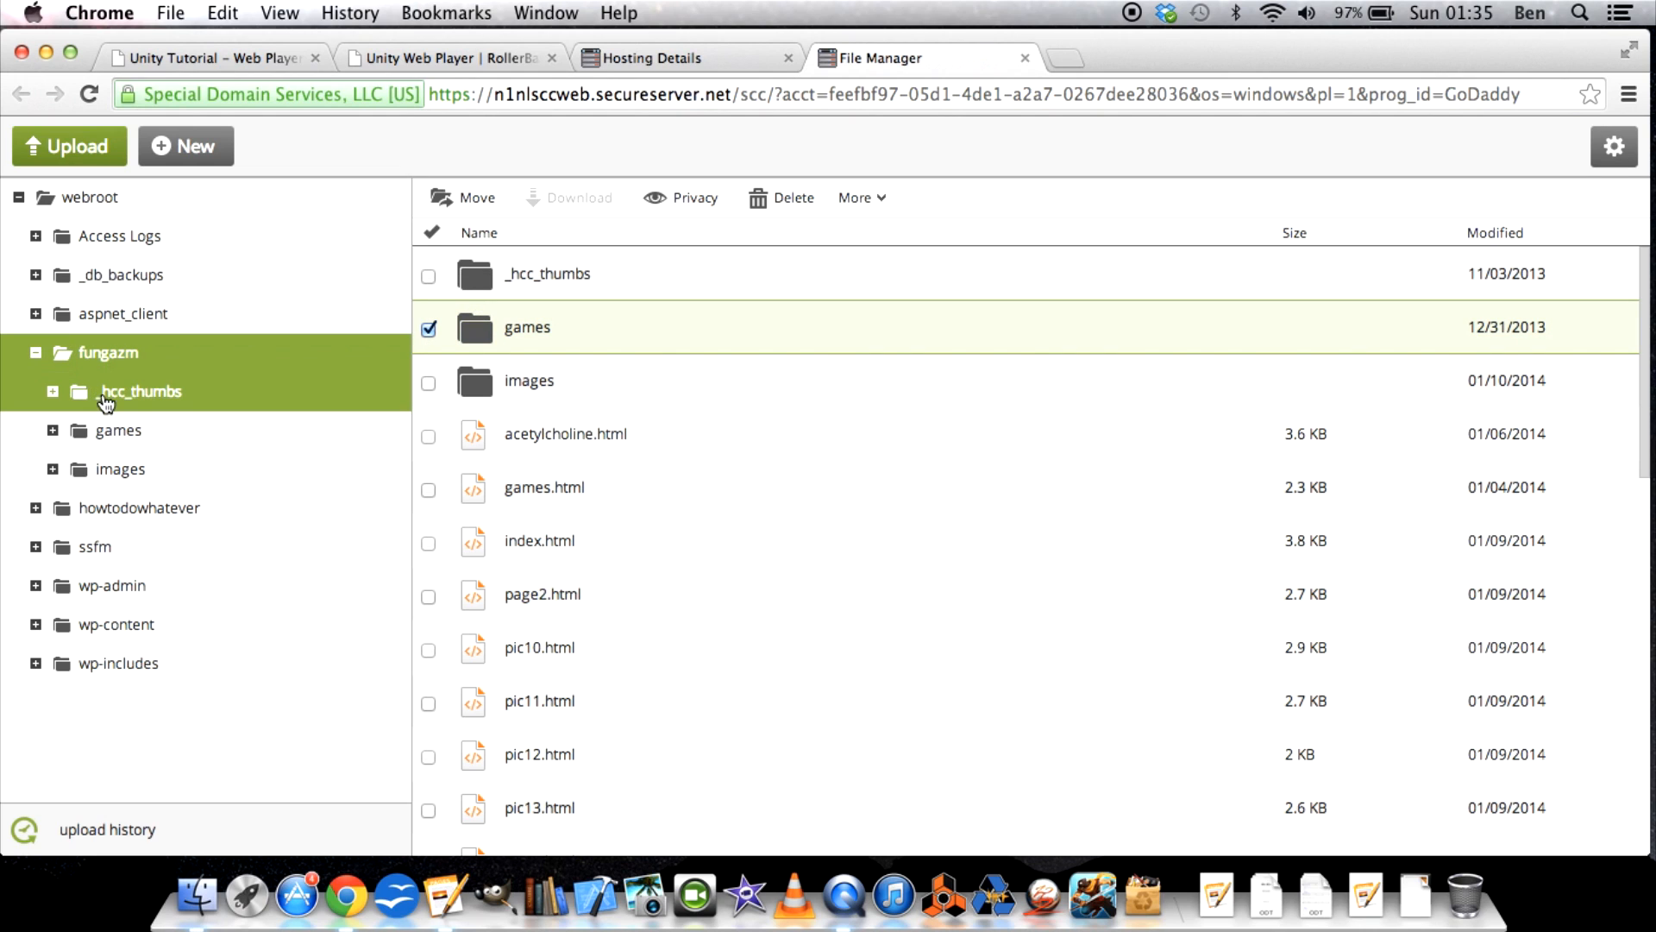
{"action": "left_click", "coordinate": [104, 434]}
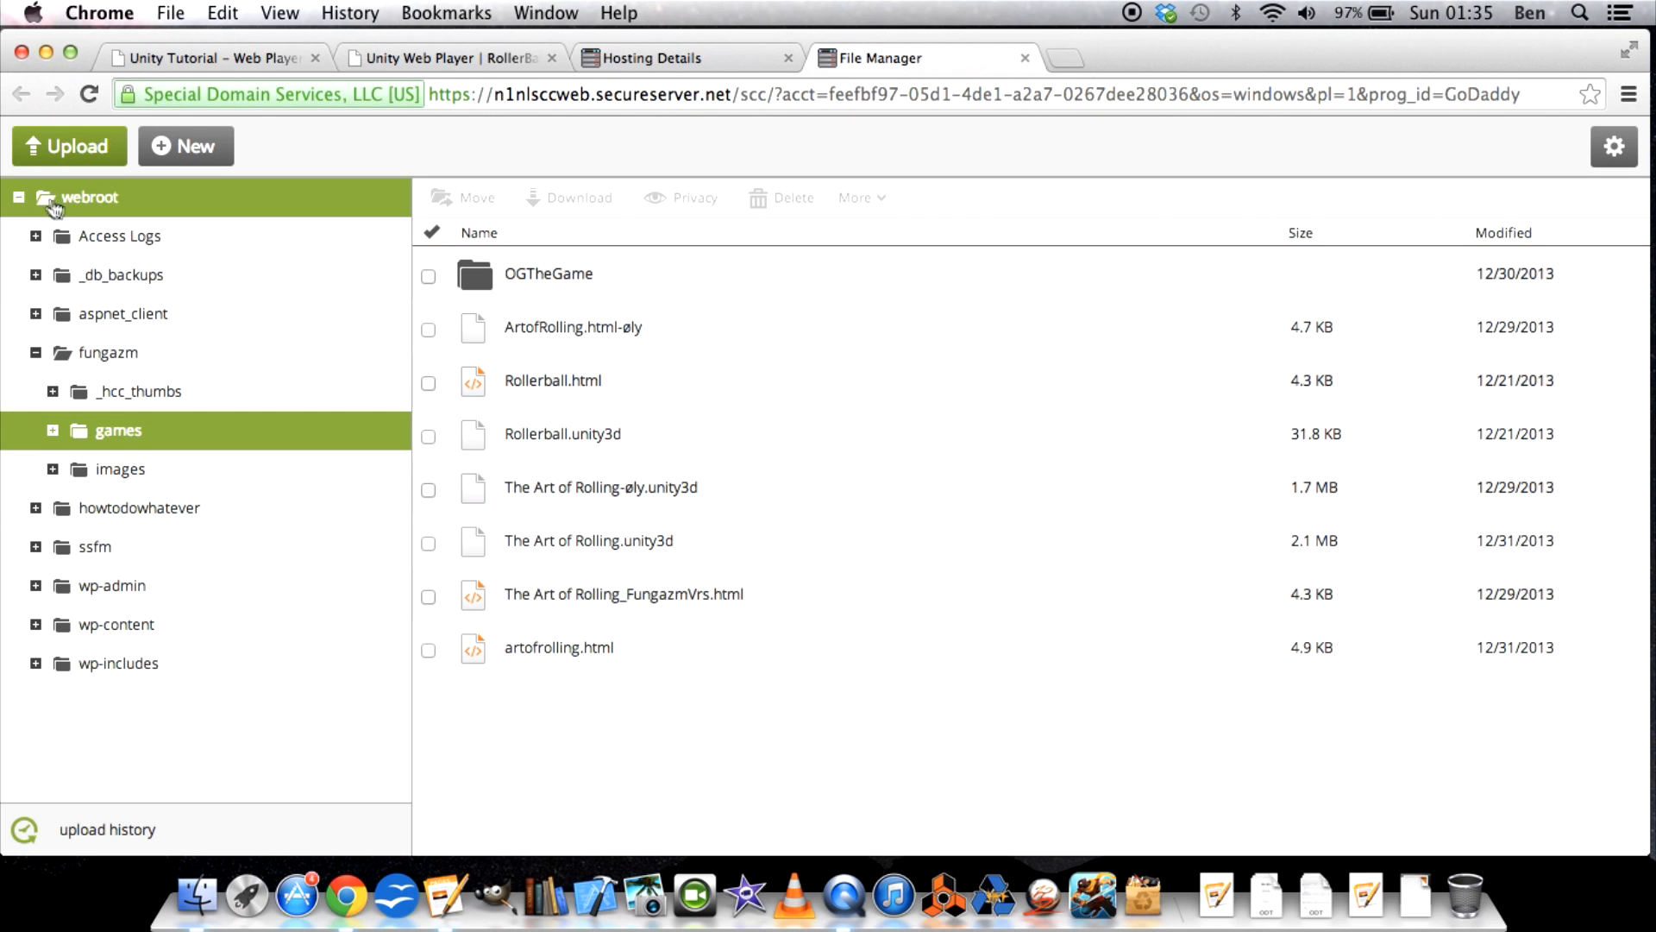
Open the web.config file from the webroot folder in the editor and look through its code.
{"action": "left_click", "coordinate": [75, 203]}
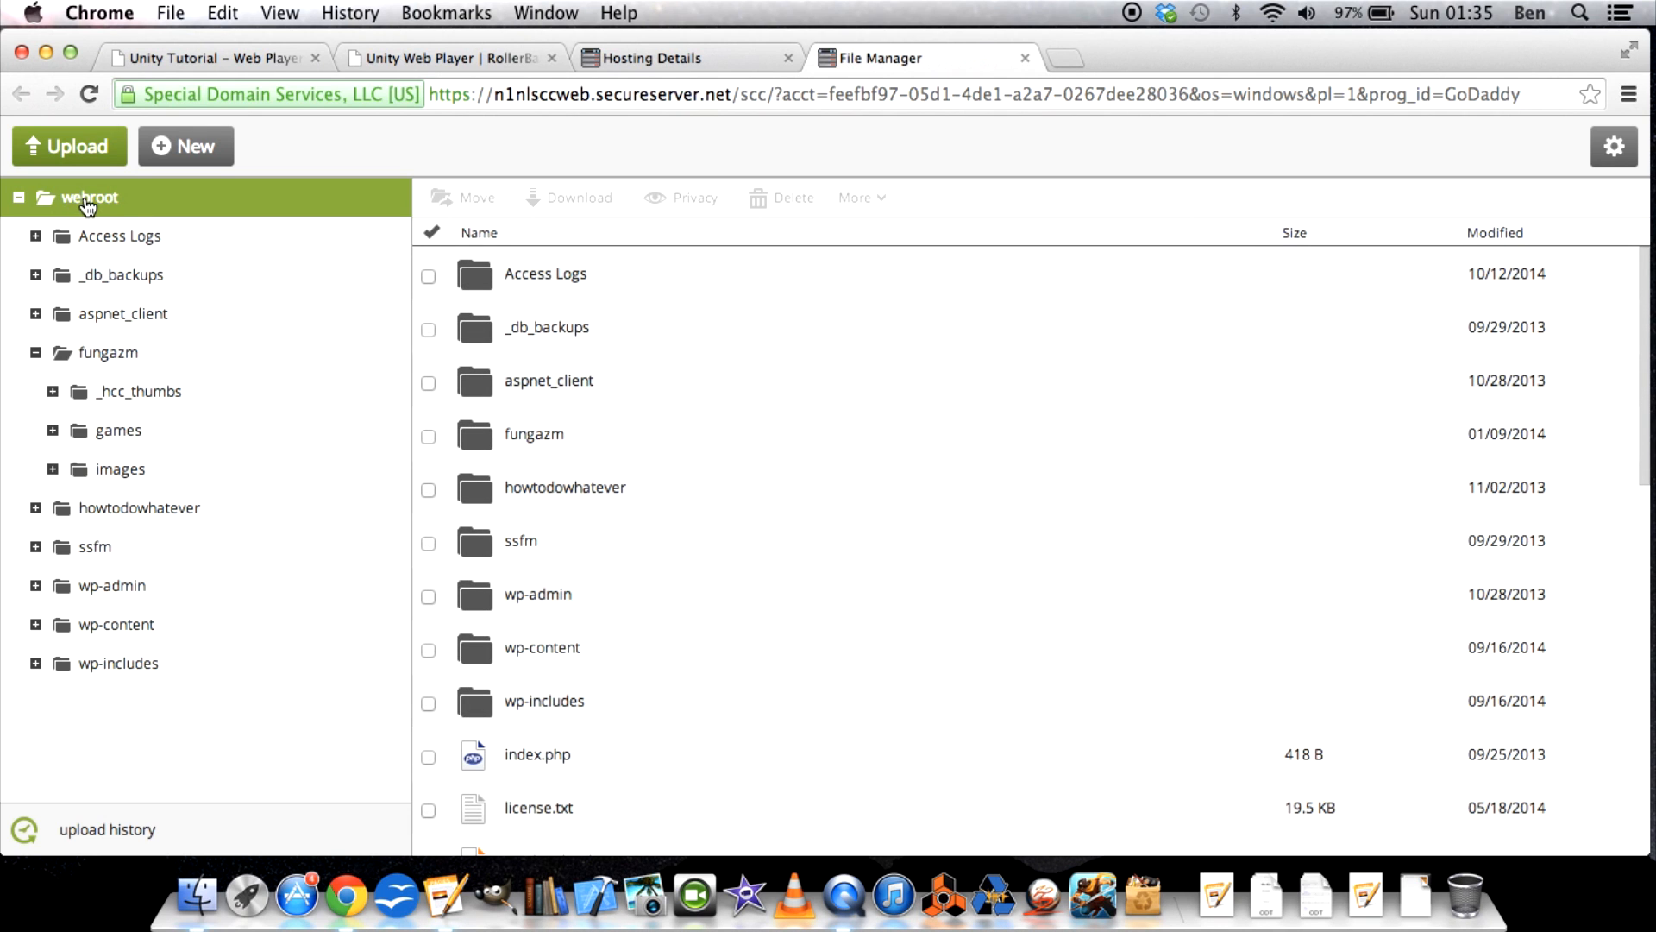
{"action": "scroll", "coordinate": [626, 481], "scroll_direction": "down", "scroll_amount": 2}
{"action": "scroll", "coordinate": [625, 480], "scroll_direction": "down", "scroll_amount": 5}
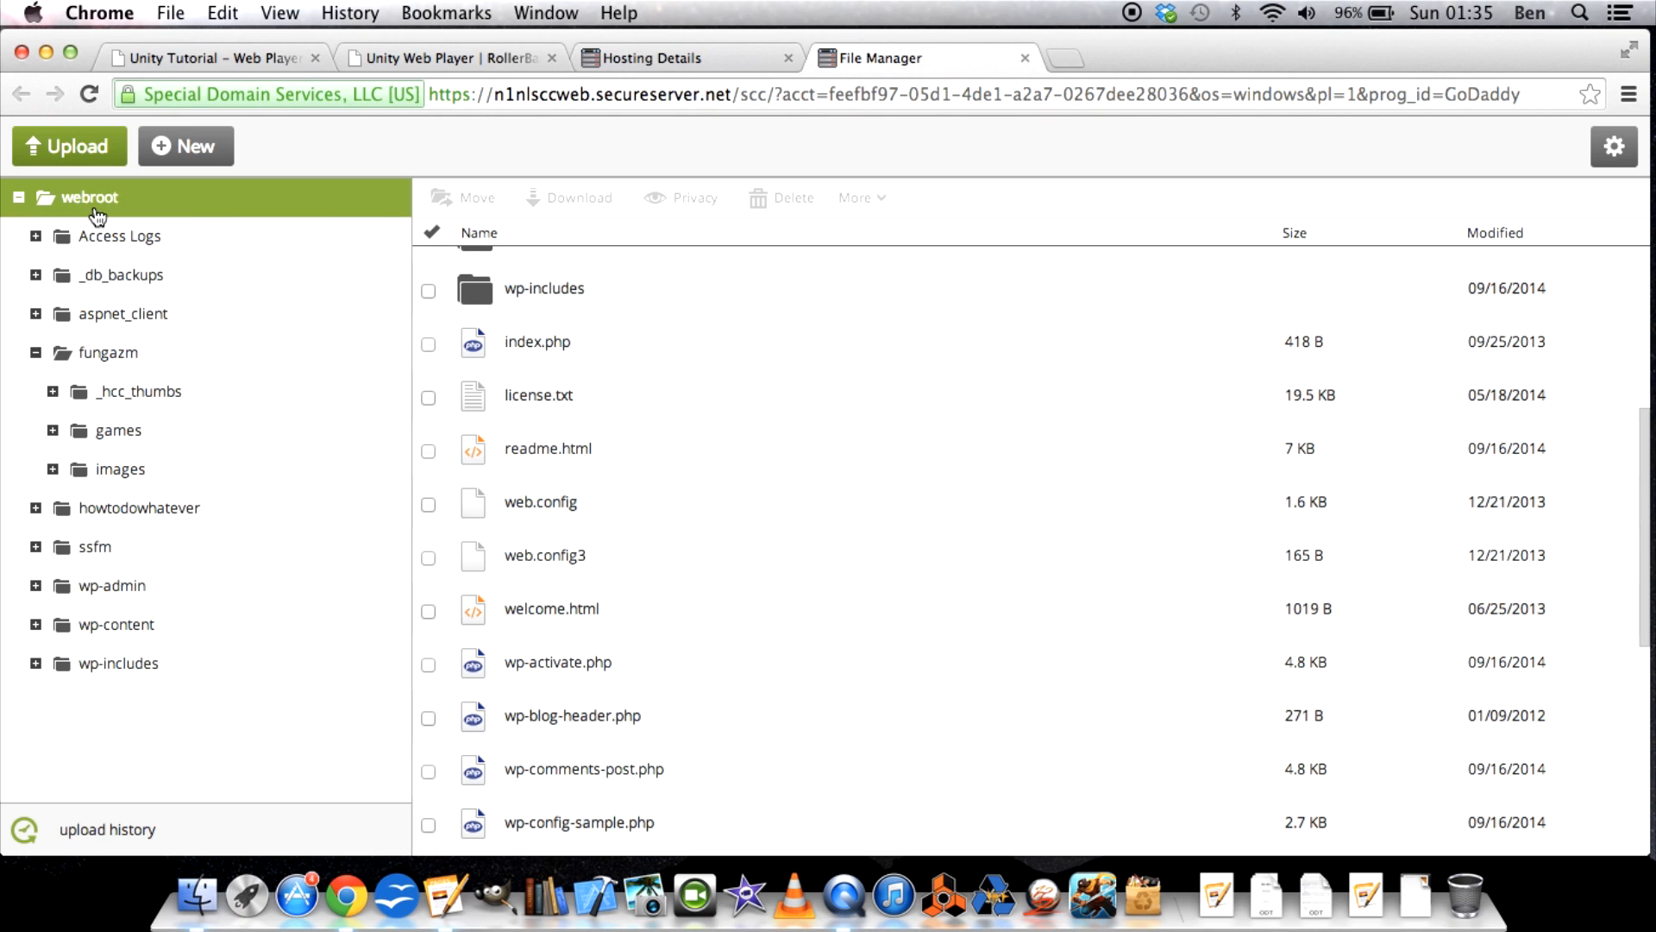
{"action": "left_click", "coordinate": [544, 505]}
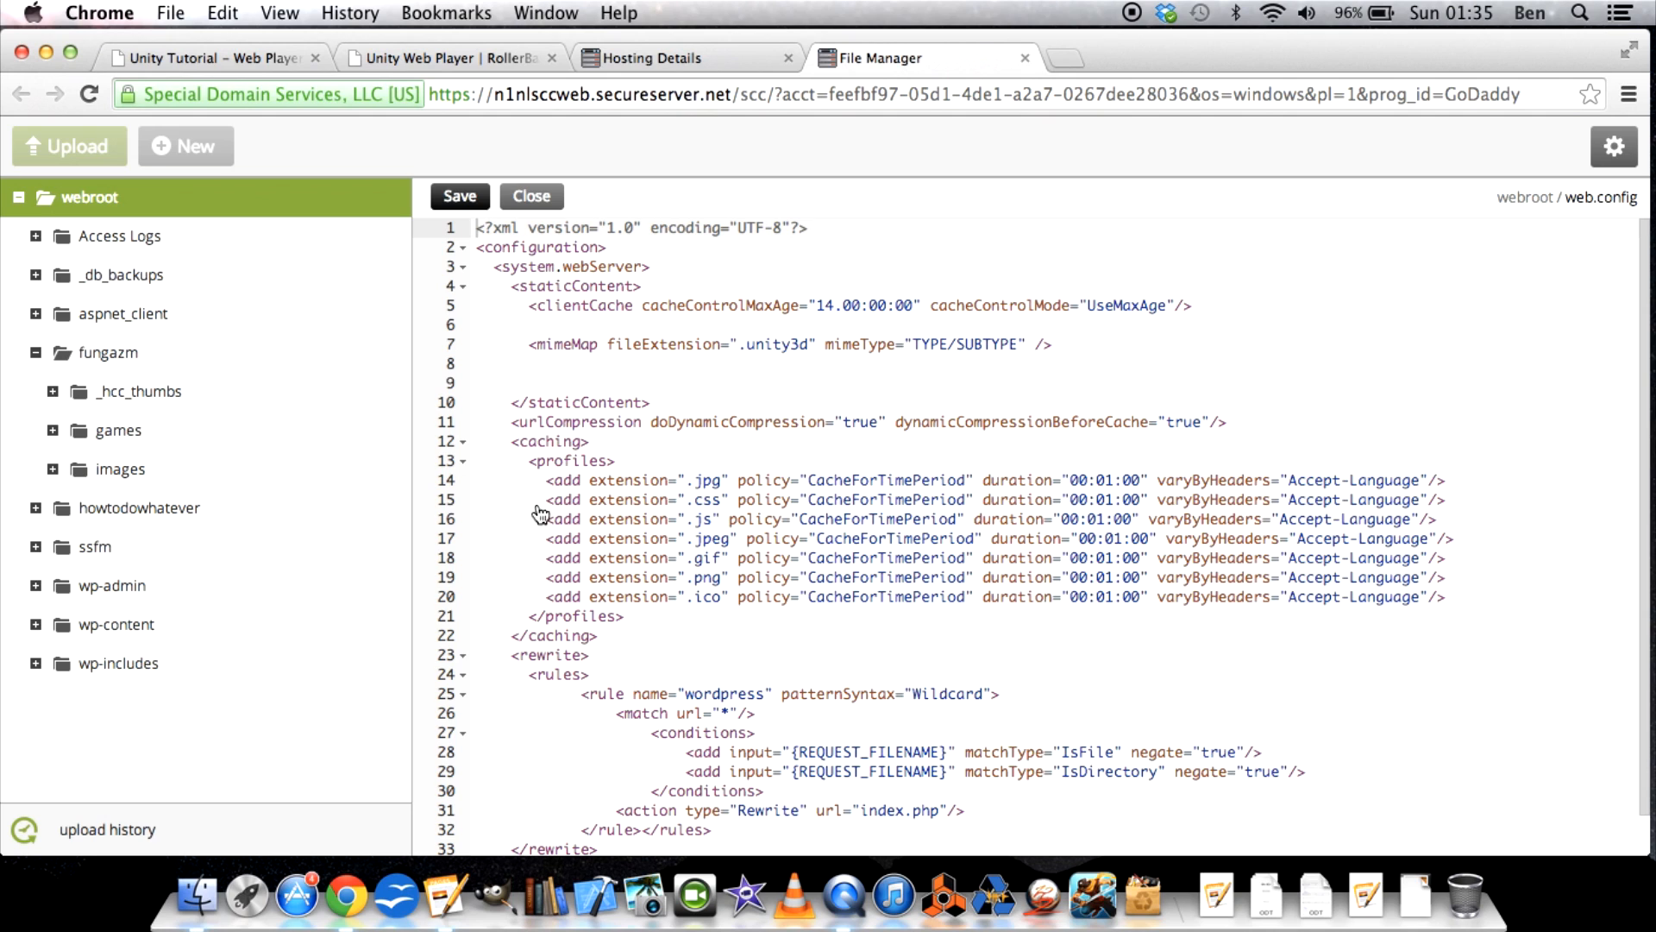
{"action": "scroll", "coordinate": [679, 363], "scroll_direction": "down", "scroll_amount": 2}
{"action": "scroll", "coordinate": [679, 363], "scroll_direction": "up", "scroll_amount": 2}
Switch to the Pages instructions document and highlight the <configuration> and <system.webServer> lines under step 2.
{"action": "key", "text": "ctrl+Up"}
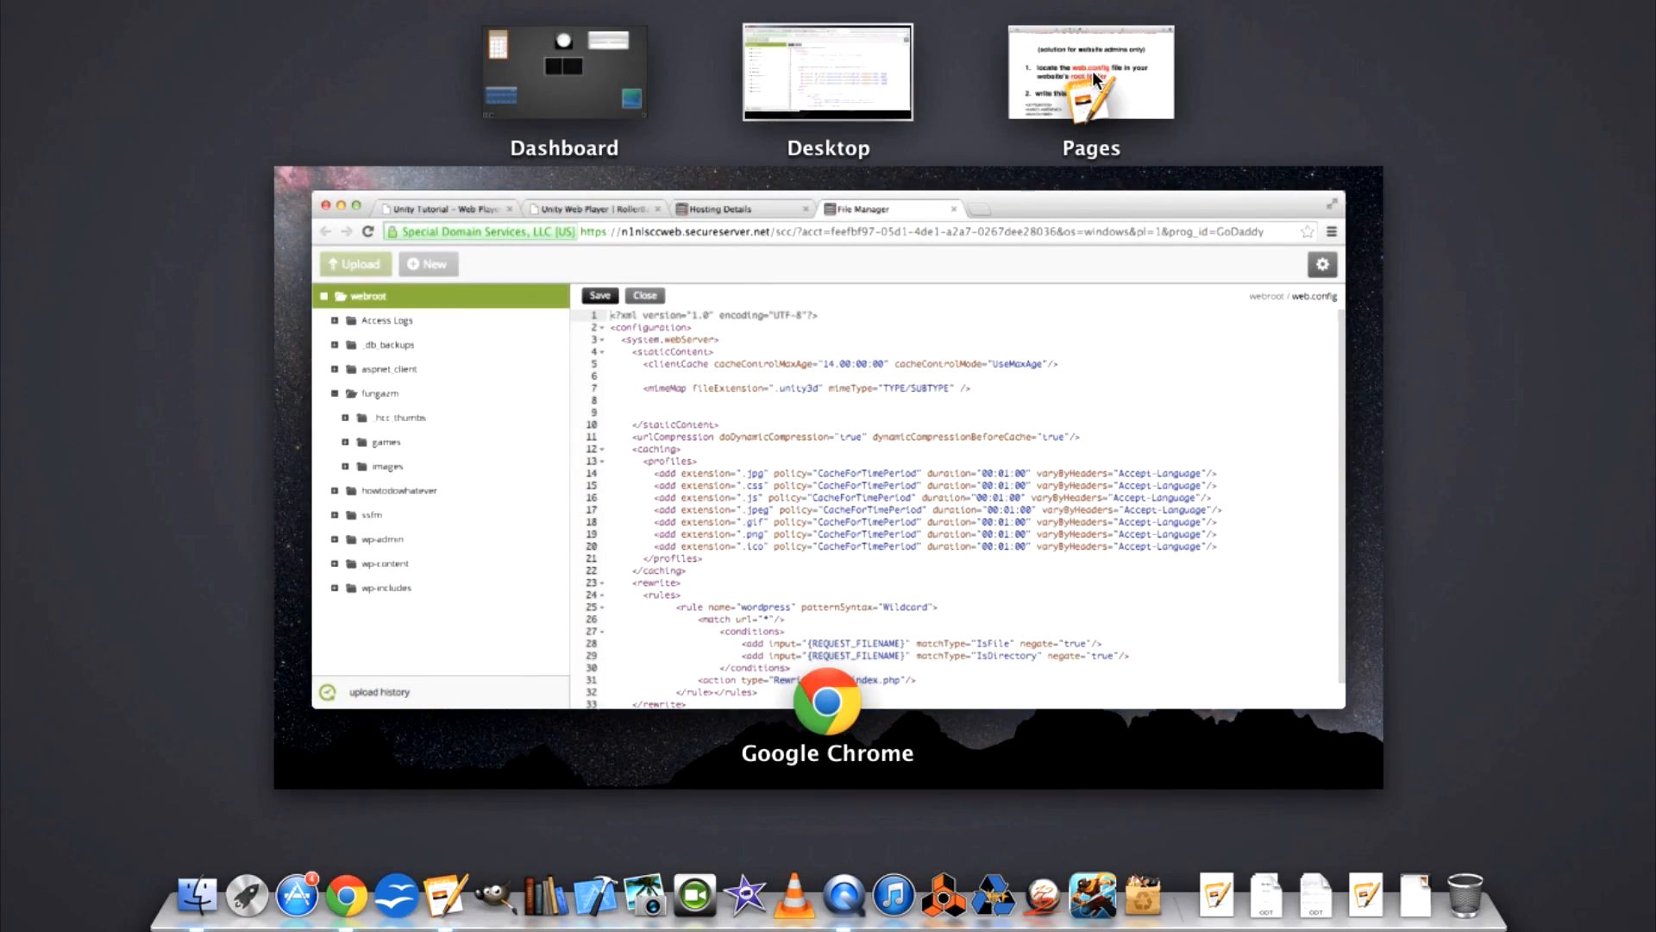
{"action": "left_click", "coordinate": [1115, 54]}
{"action": "scroll", "coordinate": [739, 254], "scroll_direction": "down", "scroll_amount": 5}
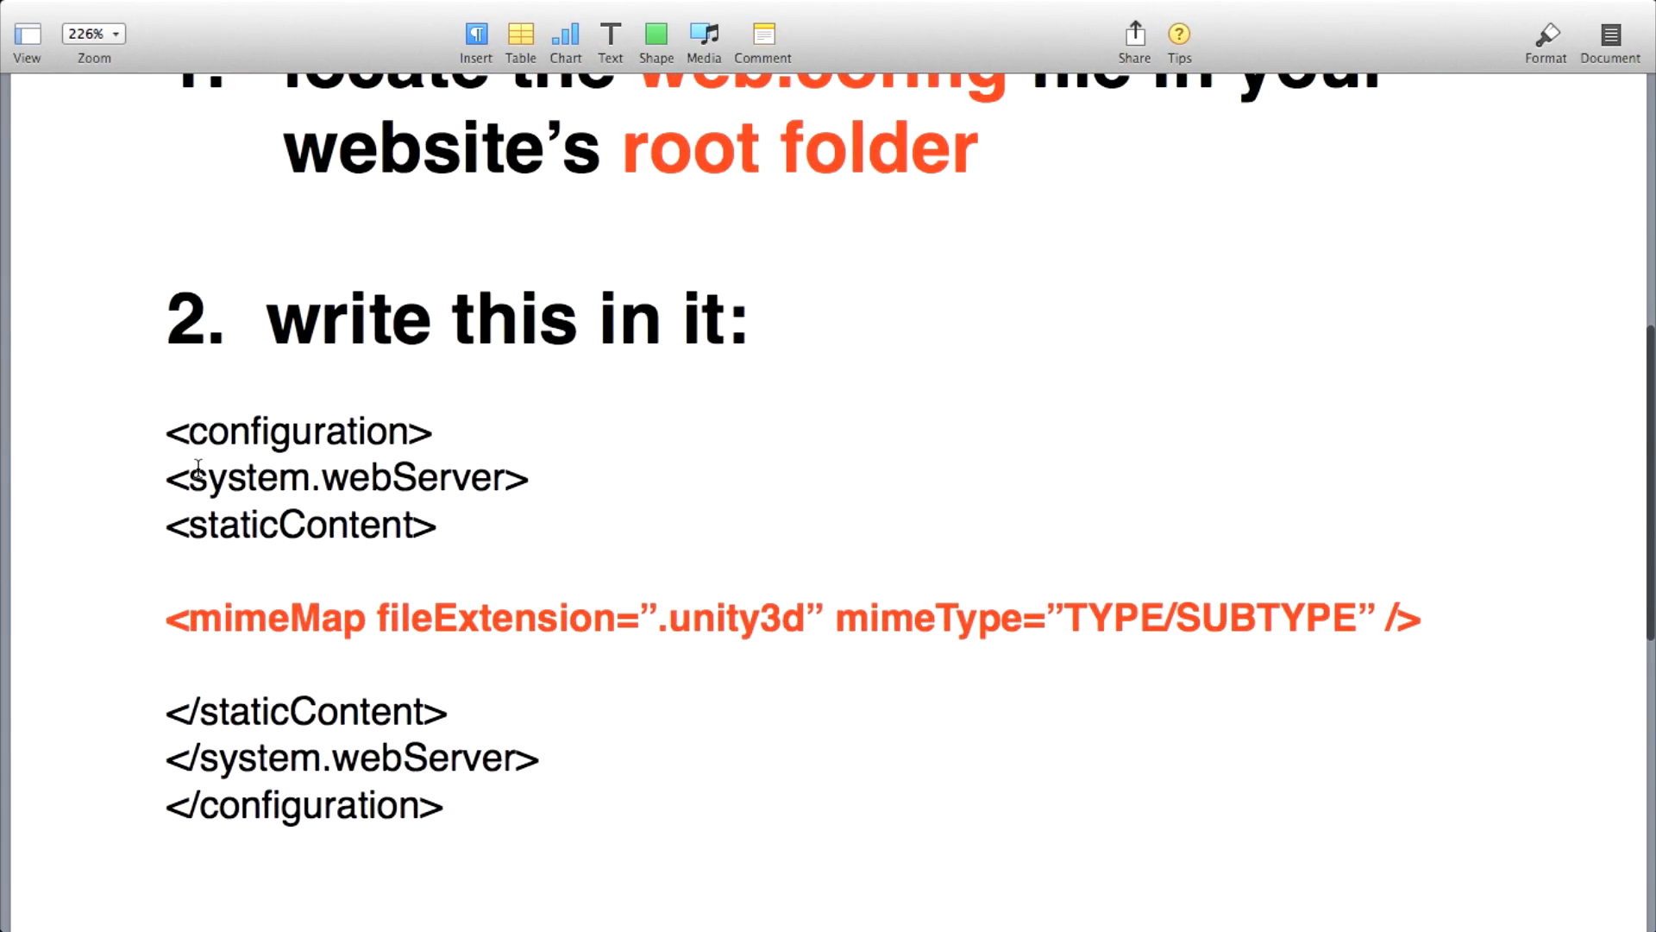
{"action": "scroll", "coordinate": [198, 467], "scroll_direction": "down", "scroll_amount": 2}
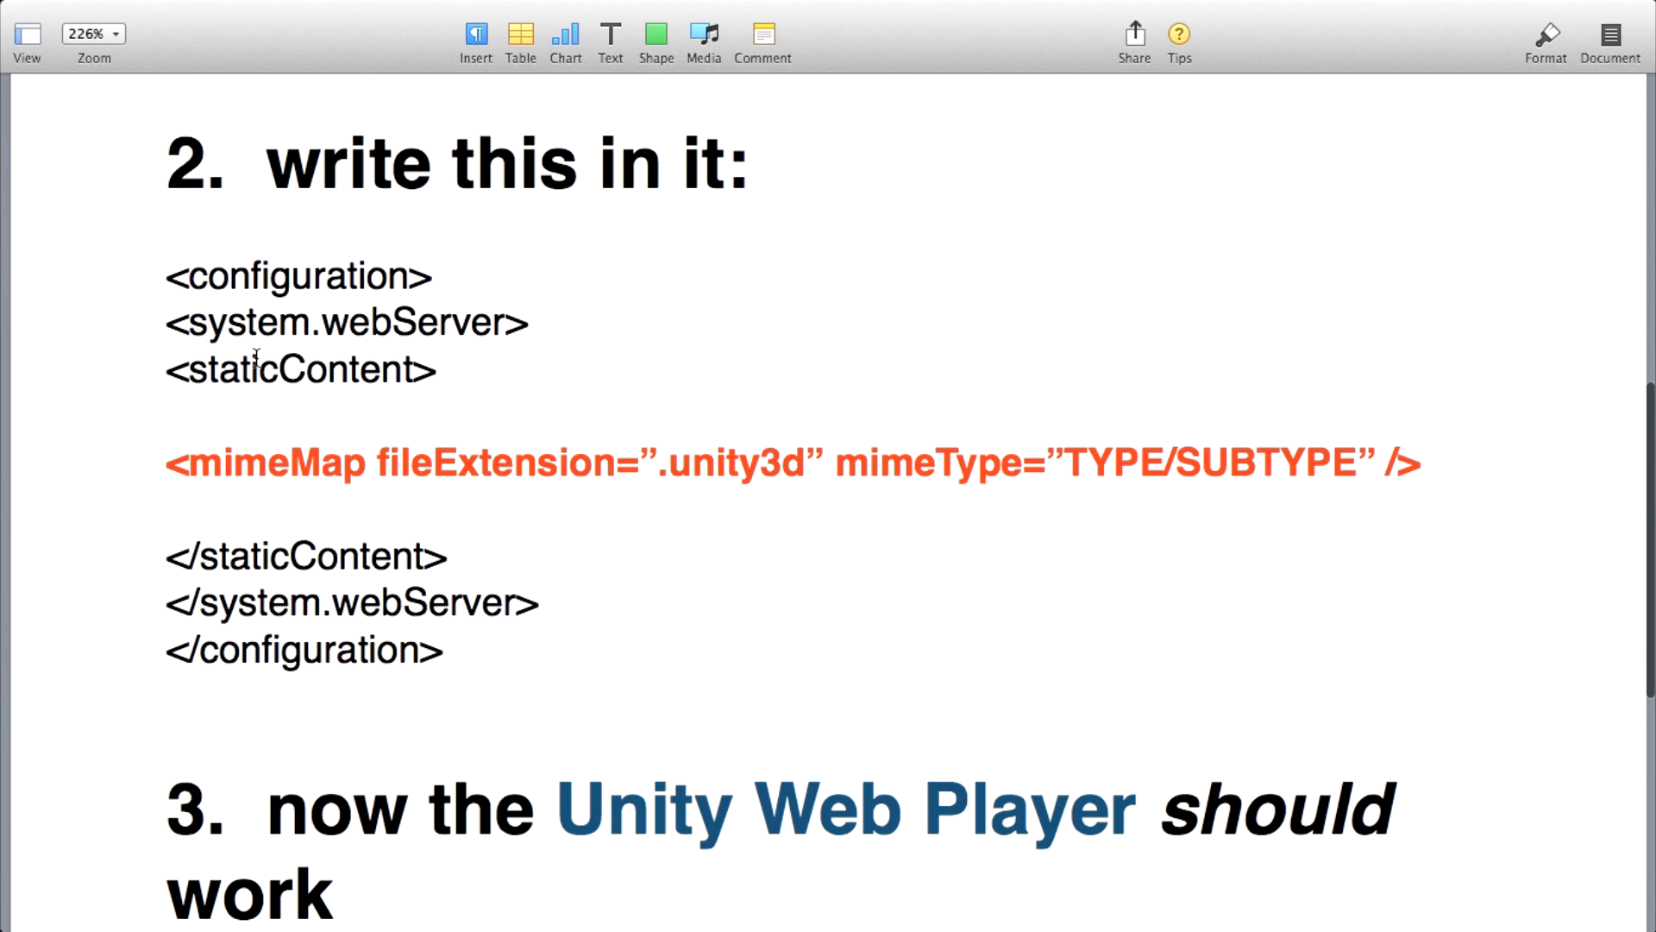
{"action": "left_click_drag", "start_coordinate": [184, 278], "coordinate": [495, 336]}
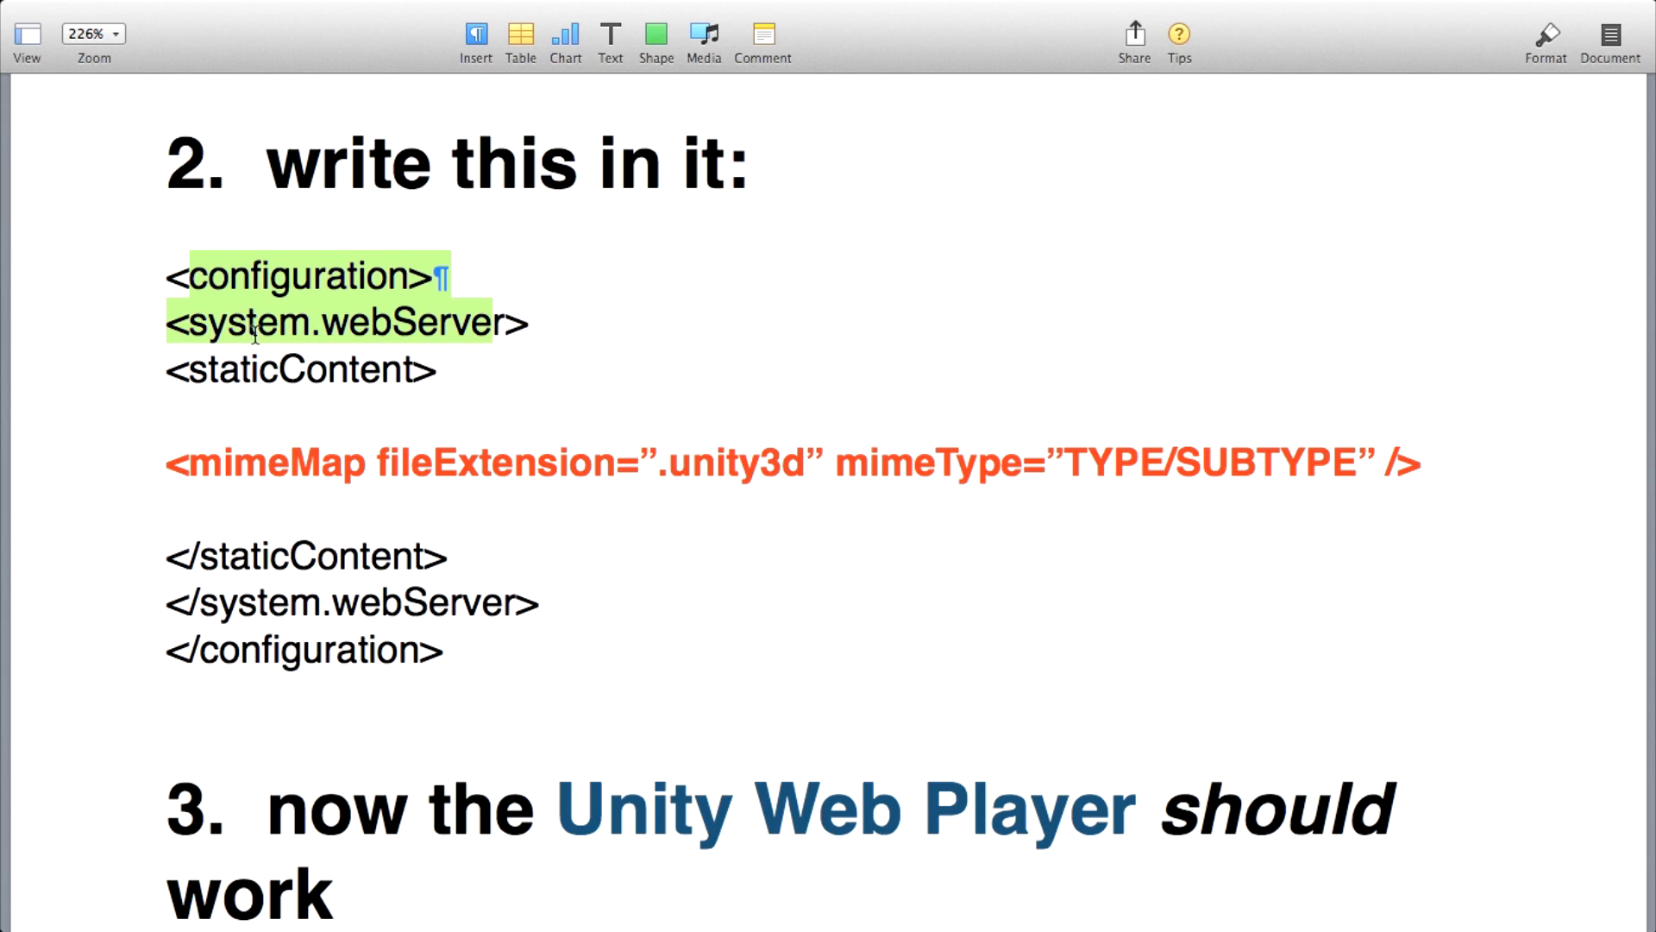
Highlight the opening and closing staticContent tags and the .unity3d mimeMap line between them in the instructions.
{"action": "left_click_drag", "start_coordinate": [191, 369], "coordinate": [529, 373]}
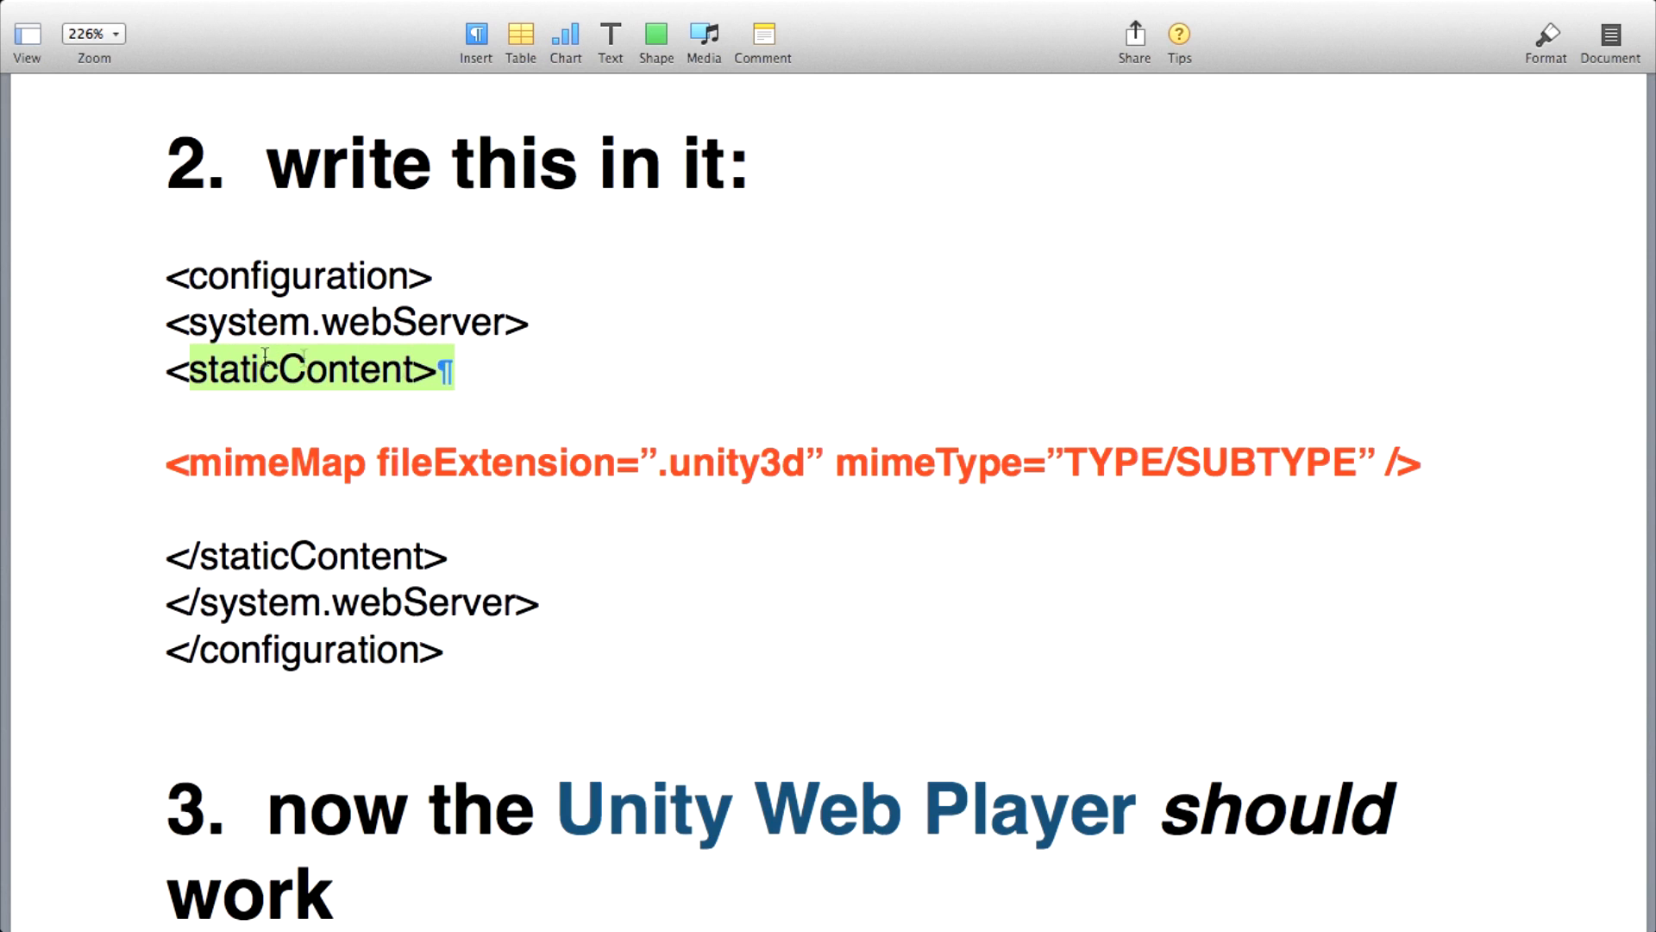
{"action": "left_click", "coordinate": [221, 371]}
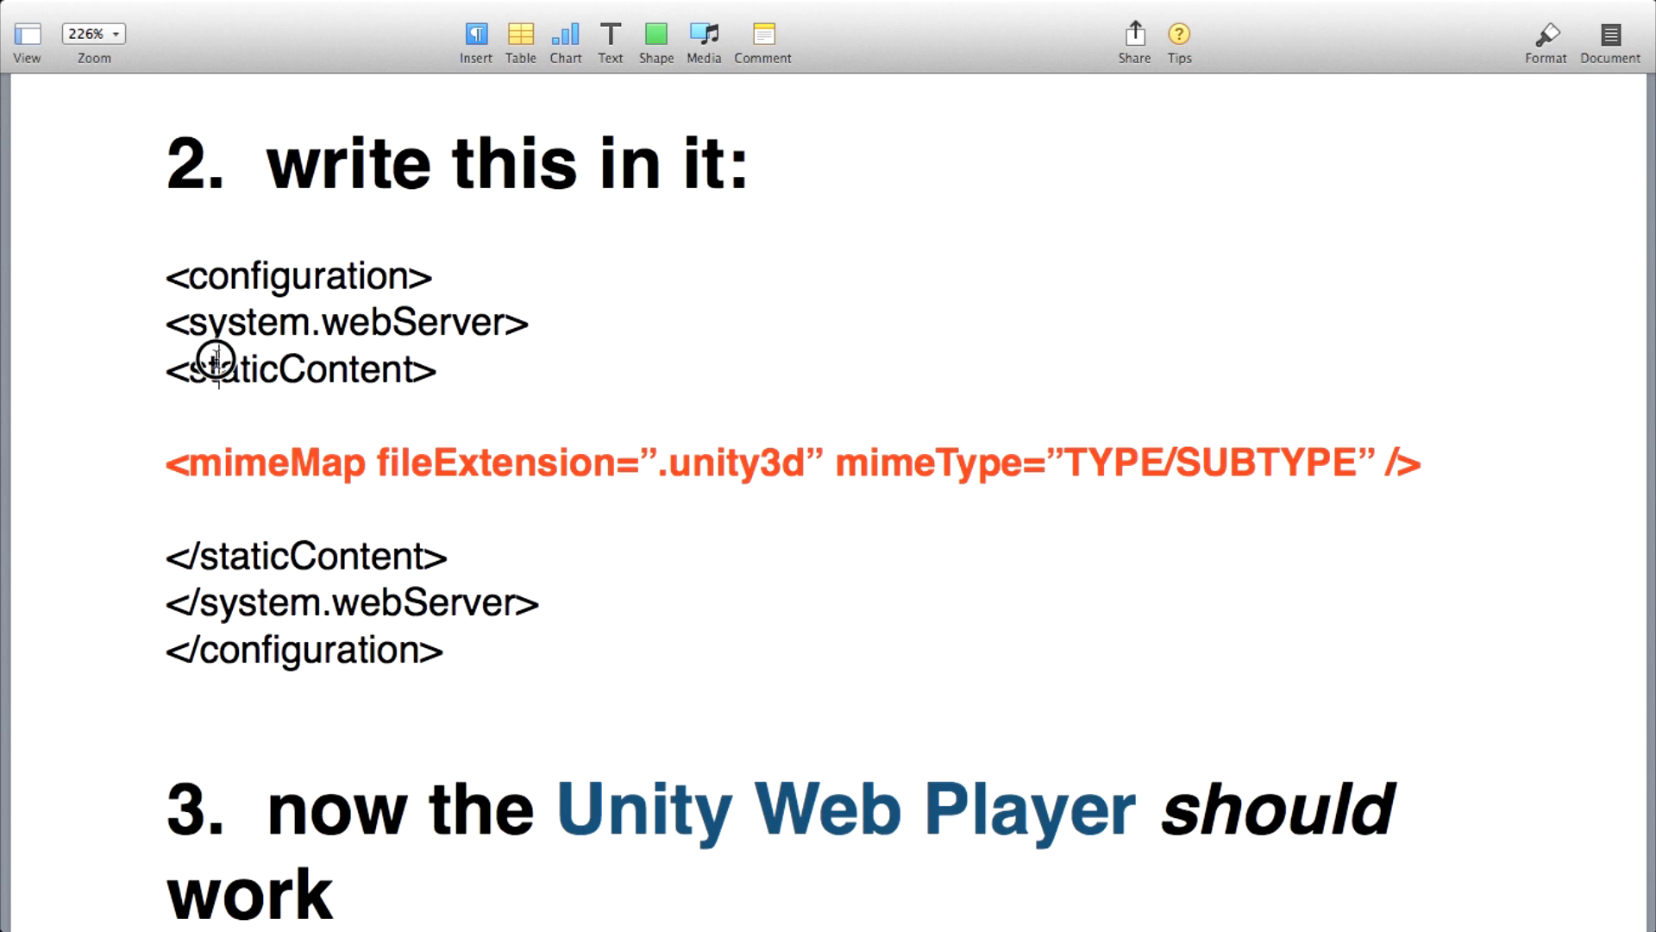
{"action": "left_click_drag", "start_coordinate": [219, 362], "coordinate": [324, 357]}
{"action": "left_click_drag", "start_coordinate": [402, 534], "coordinate": [175, 532]}
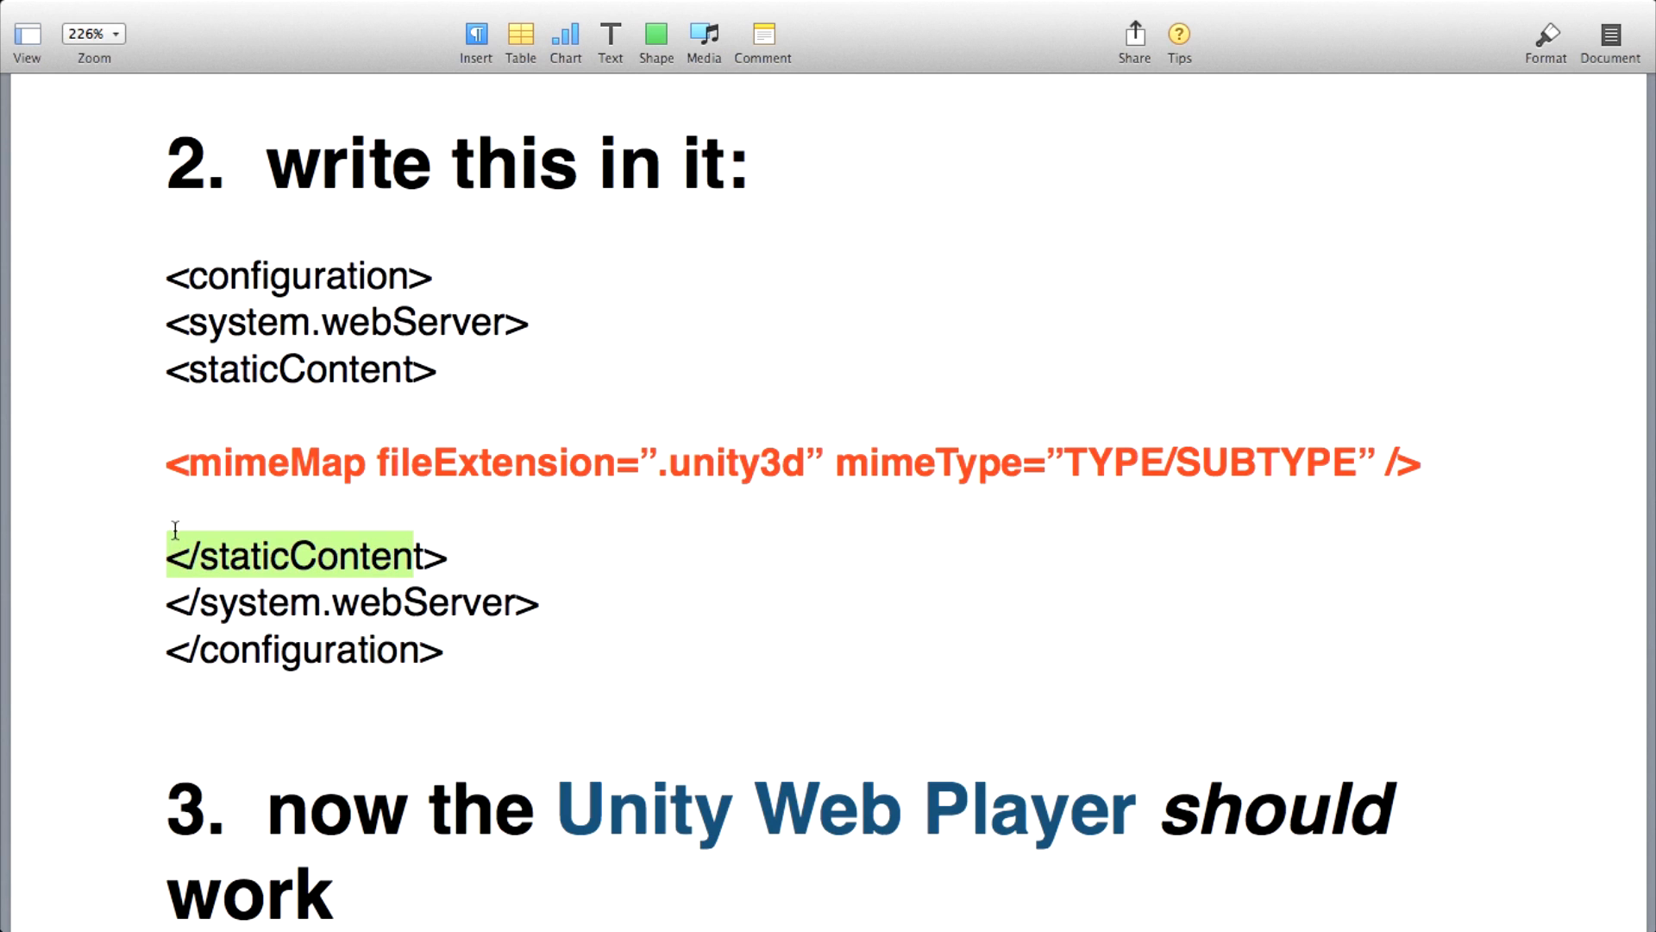
{"action": "left_click_drag", "start_coordinate": [163, 473], "coordinate": [961, 507]}
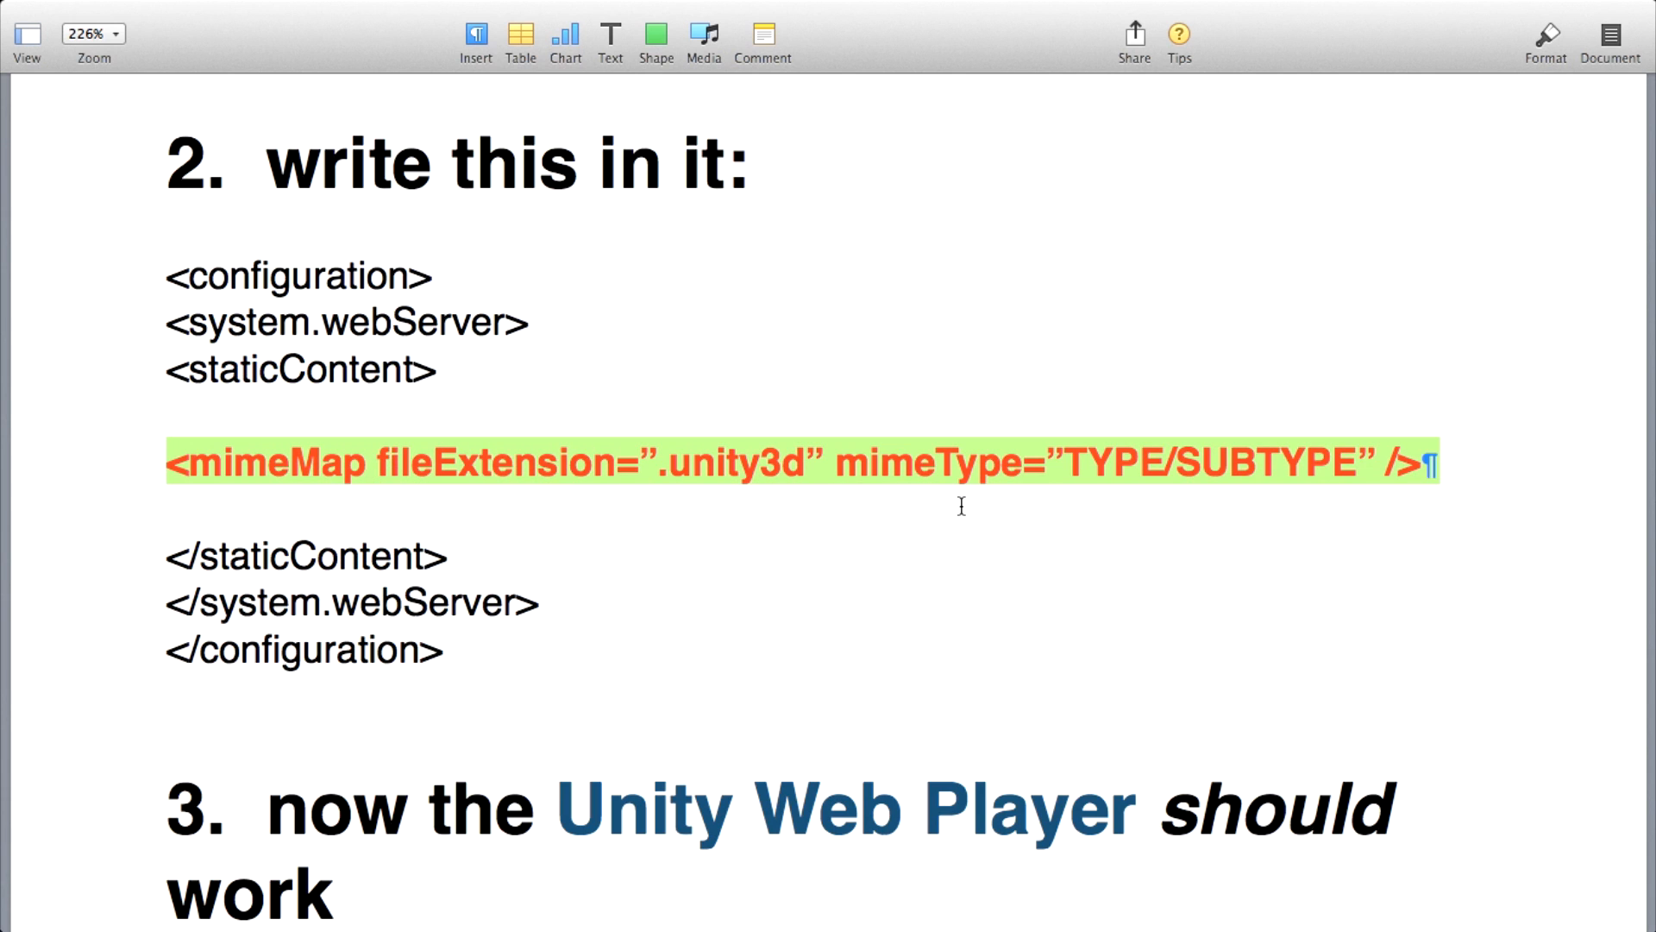
Switch to the File Manager in Chrome and locate the opening and closing staticContent tags in web.config.
{"action": "key", "text": "ctrl+Up"}
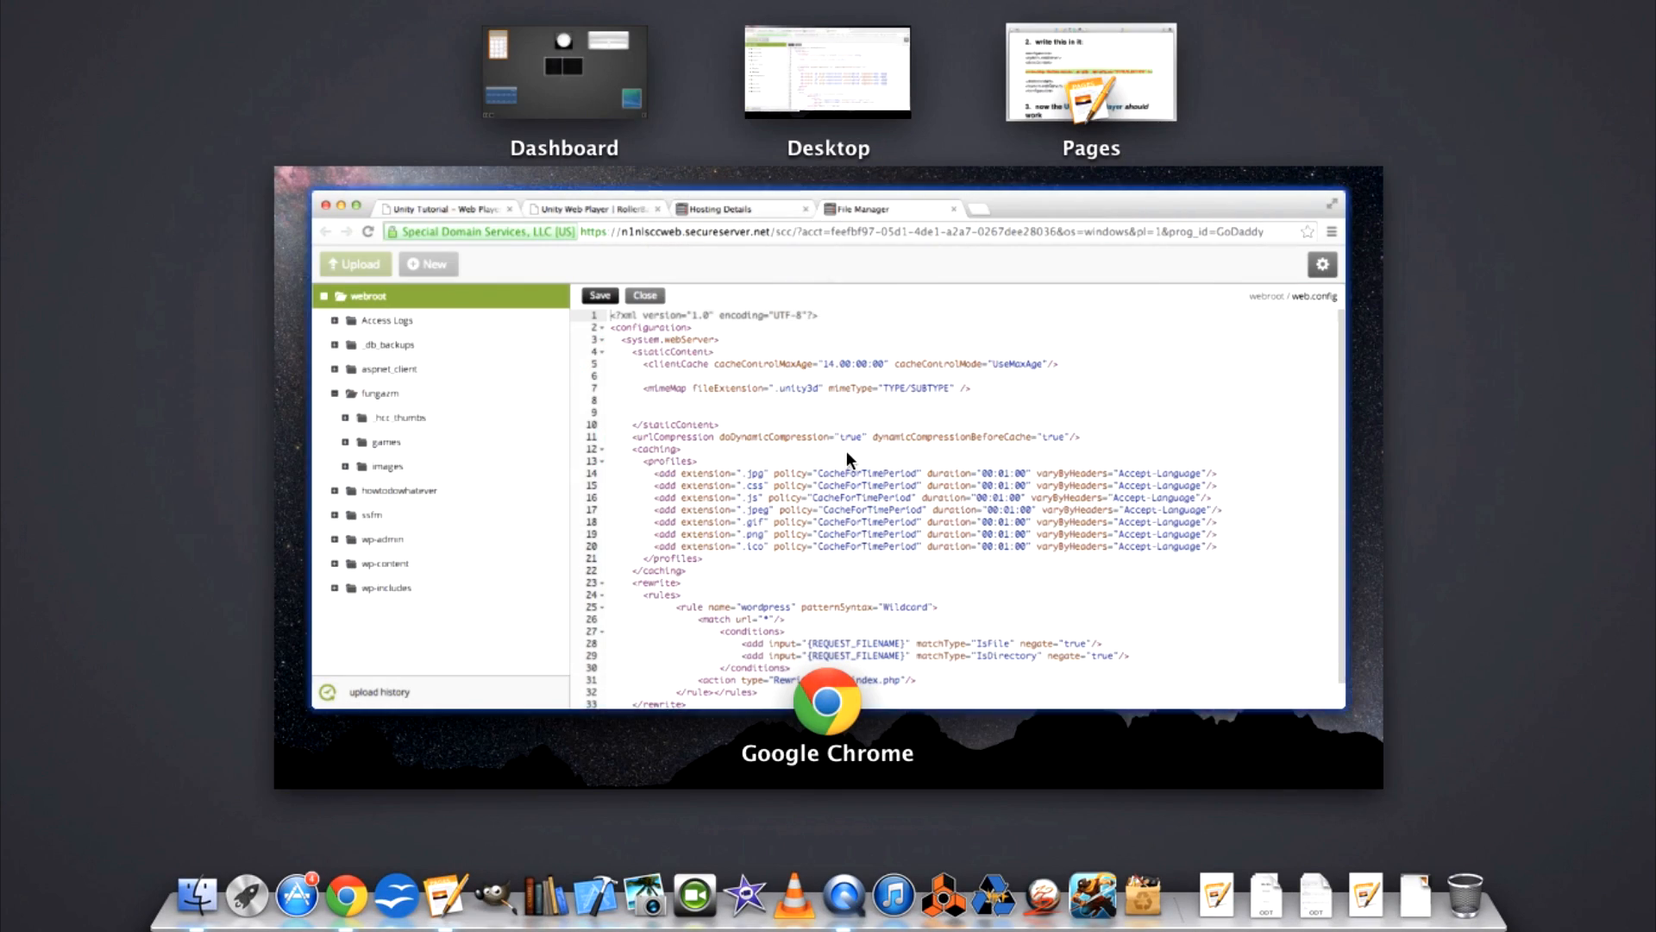
{"action": "left_click", "coordinate": [849, 451]}
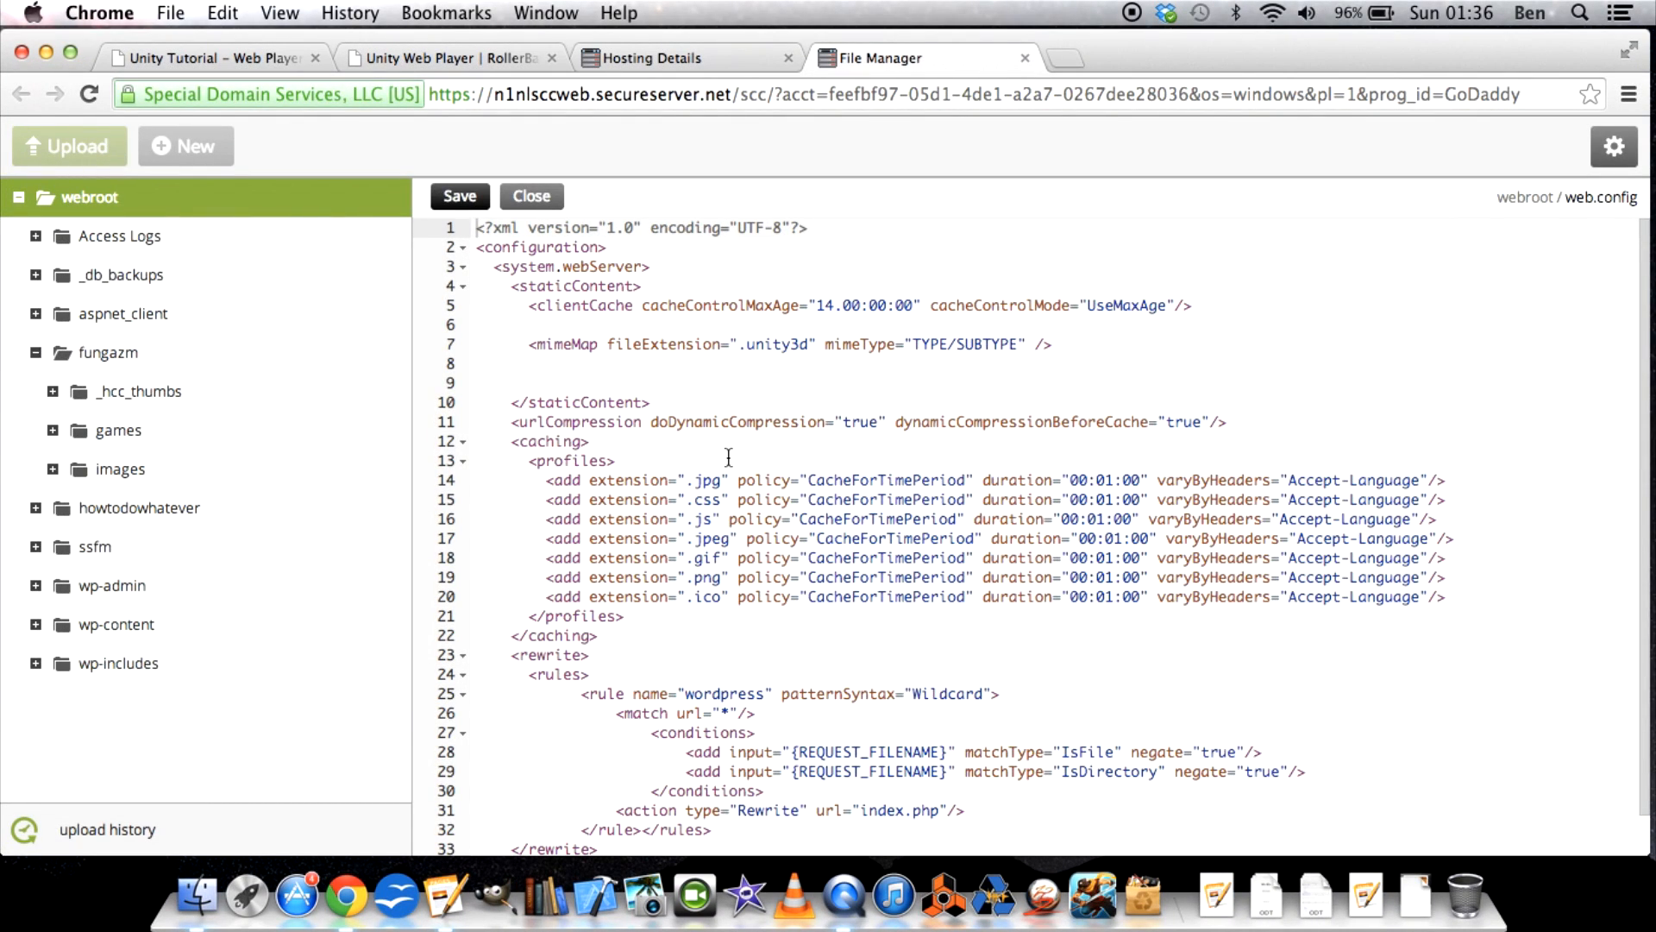
{"action": "scroll", "coordinate": [817, 384], "scroll_direction": "down", "scroll_amount": 2}
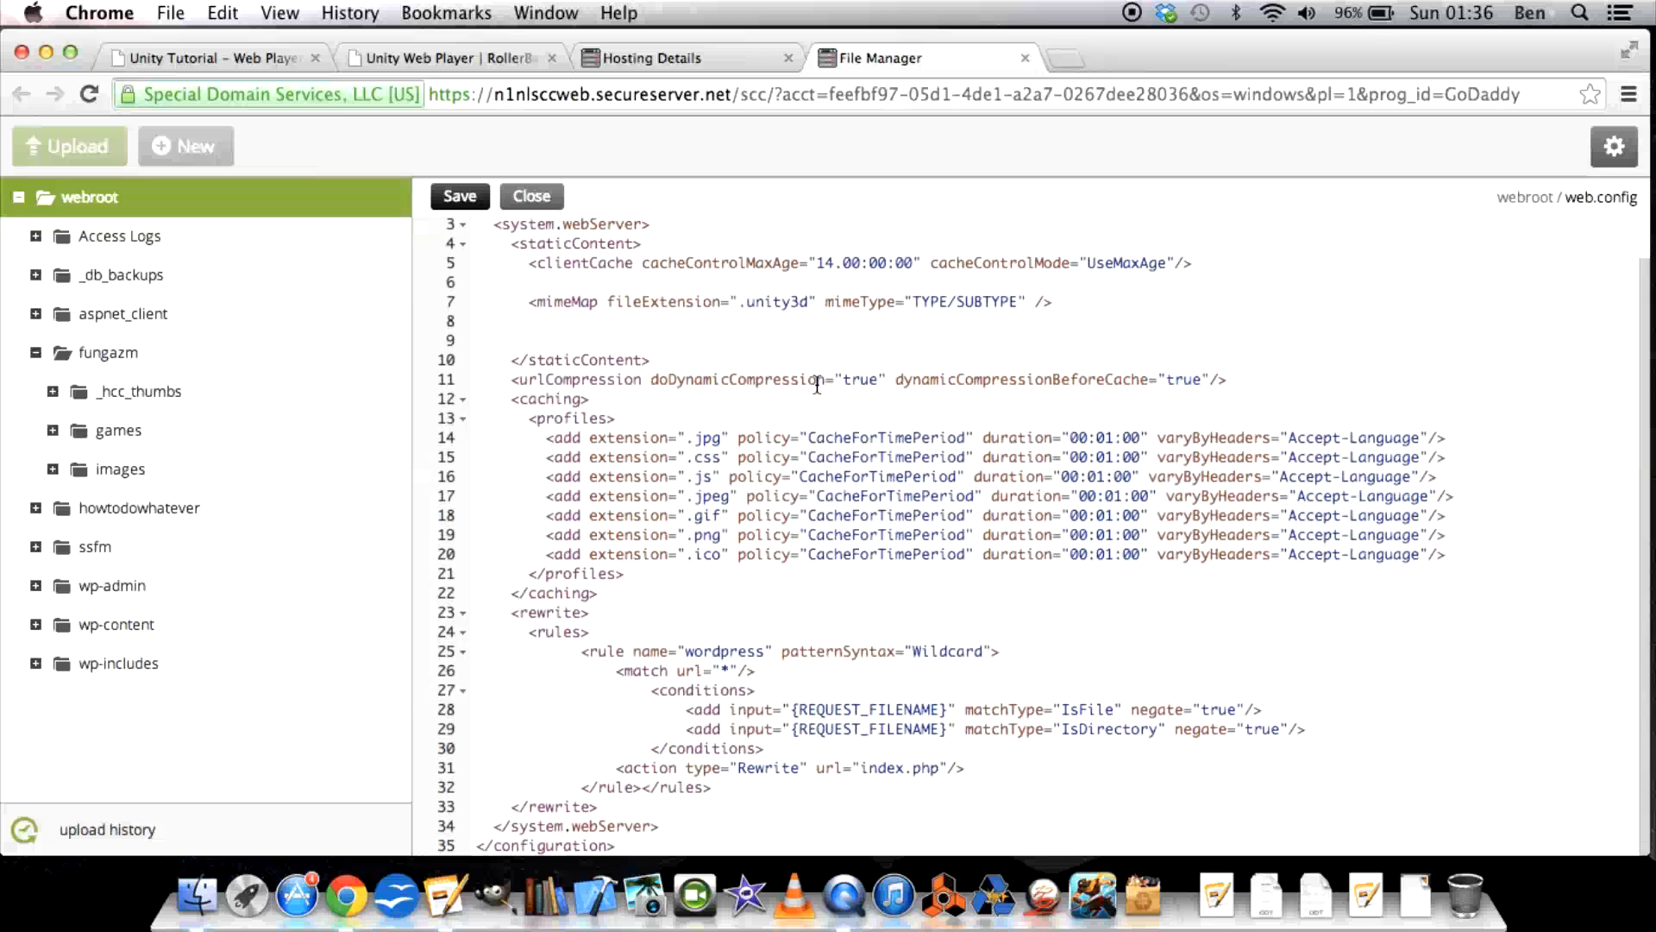
{"action": "scroll", "coordinate": [817, 384], "scroll_direction": "up", "scroll_amount": 1}
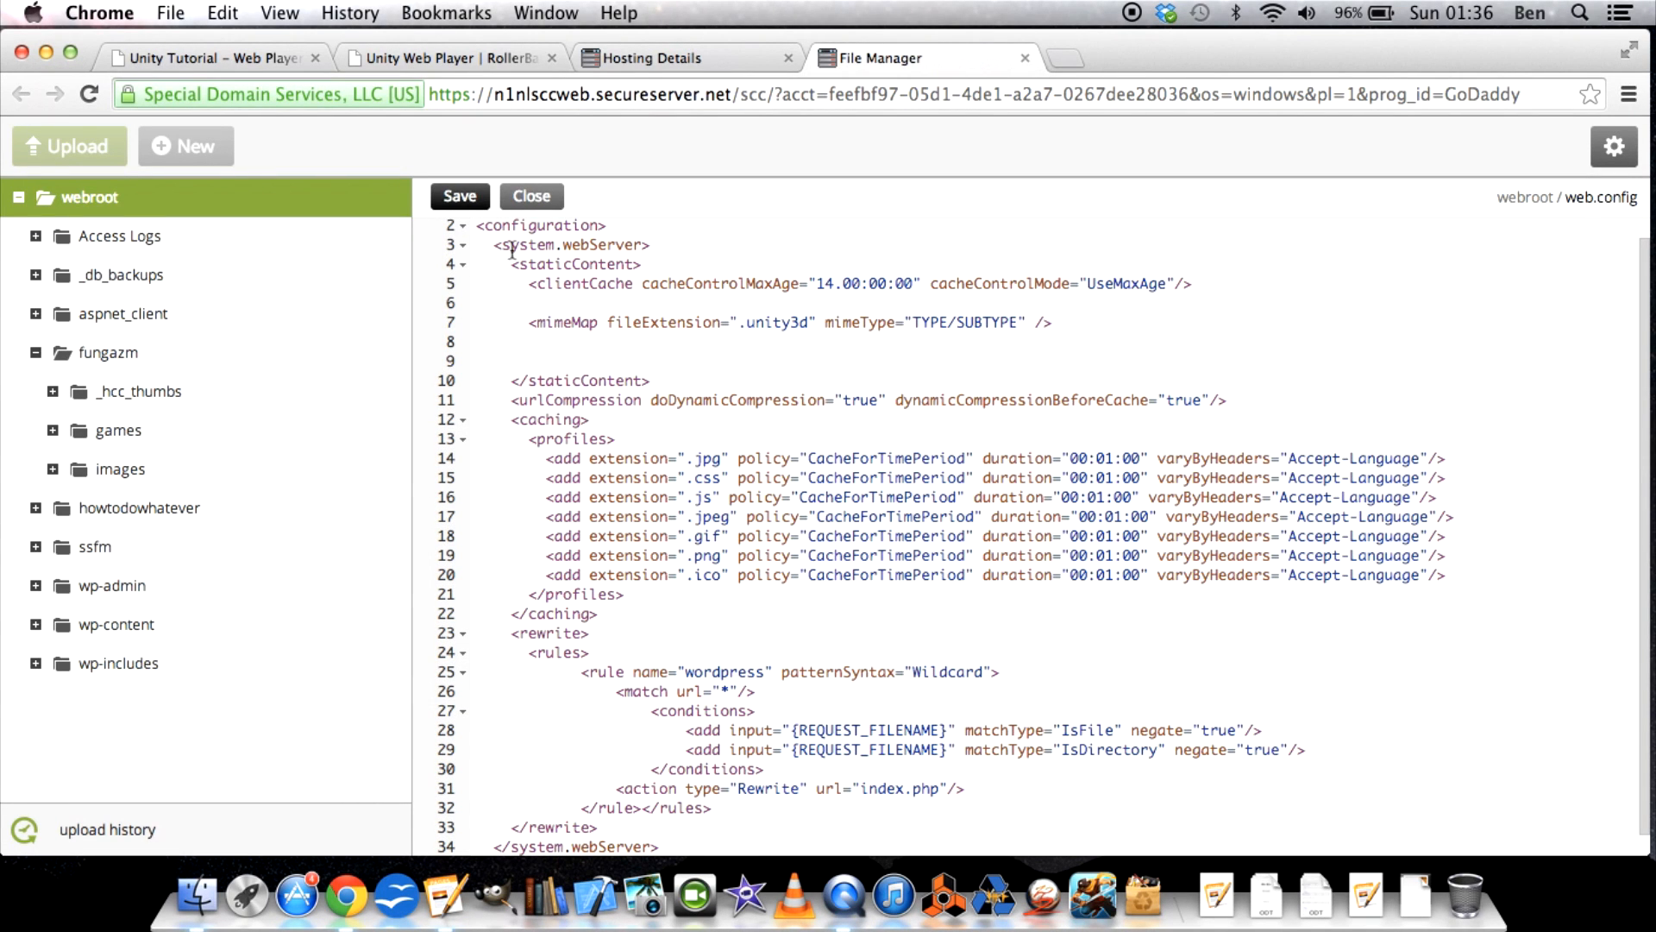
{"action": "left_click_drag", "start_coordinate": [514, 263], "coordinate": [636, 265]}
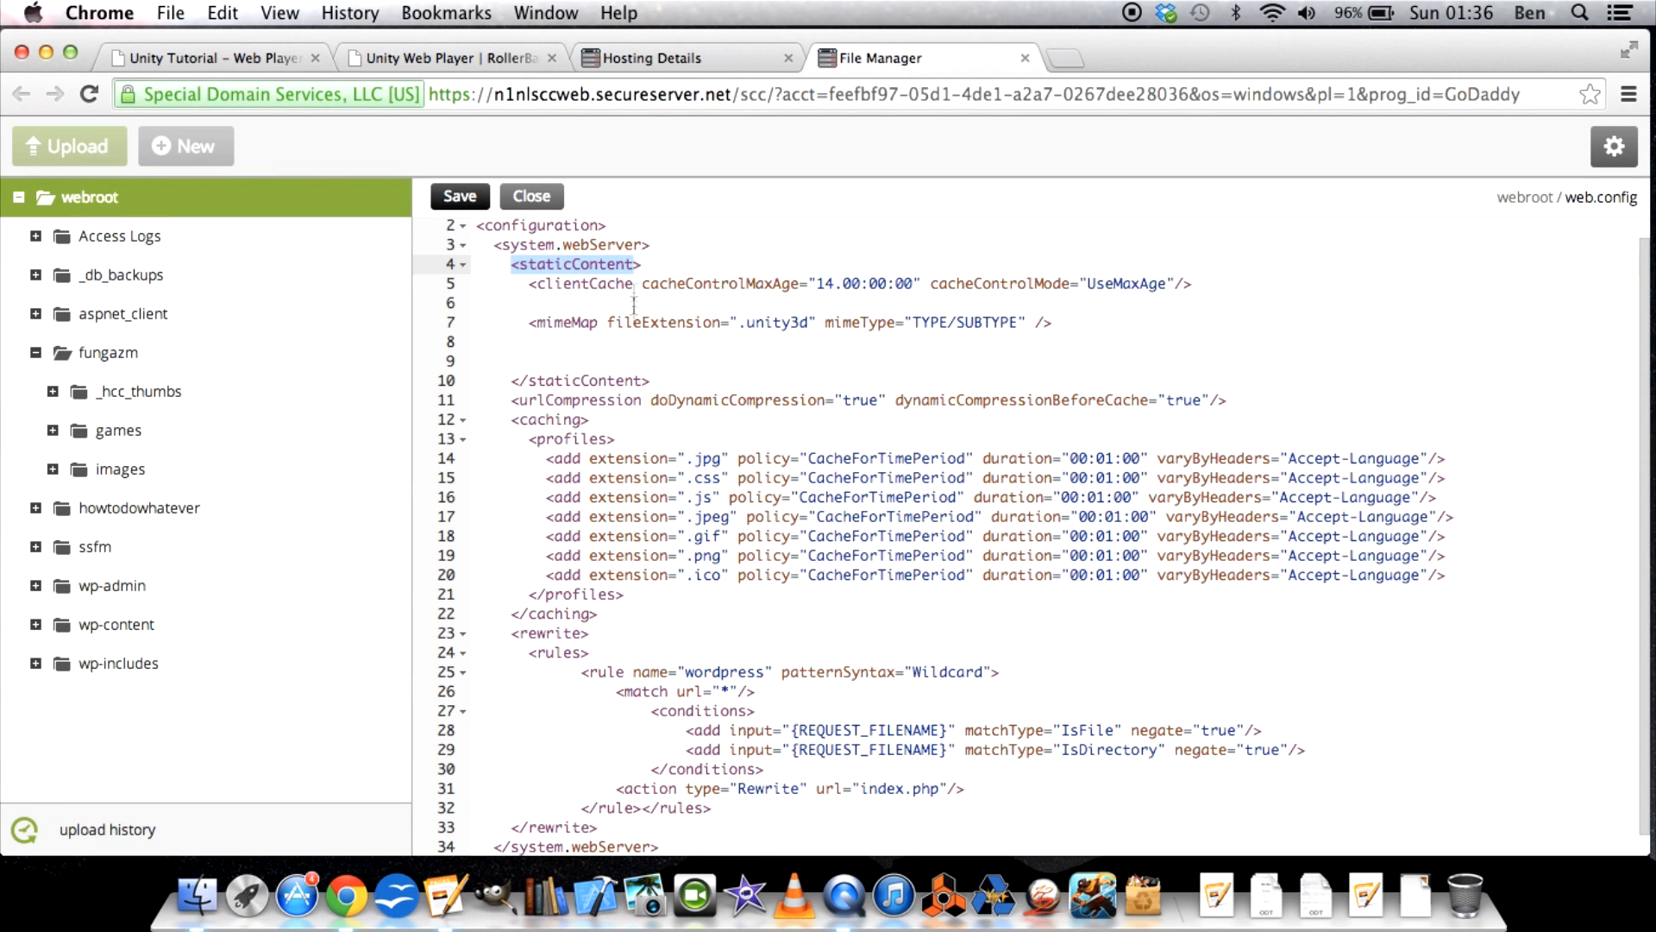
{"action": "left_click_drag", "start_coordinate": [528, 381], "coordinate": [635, 380]}
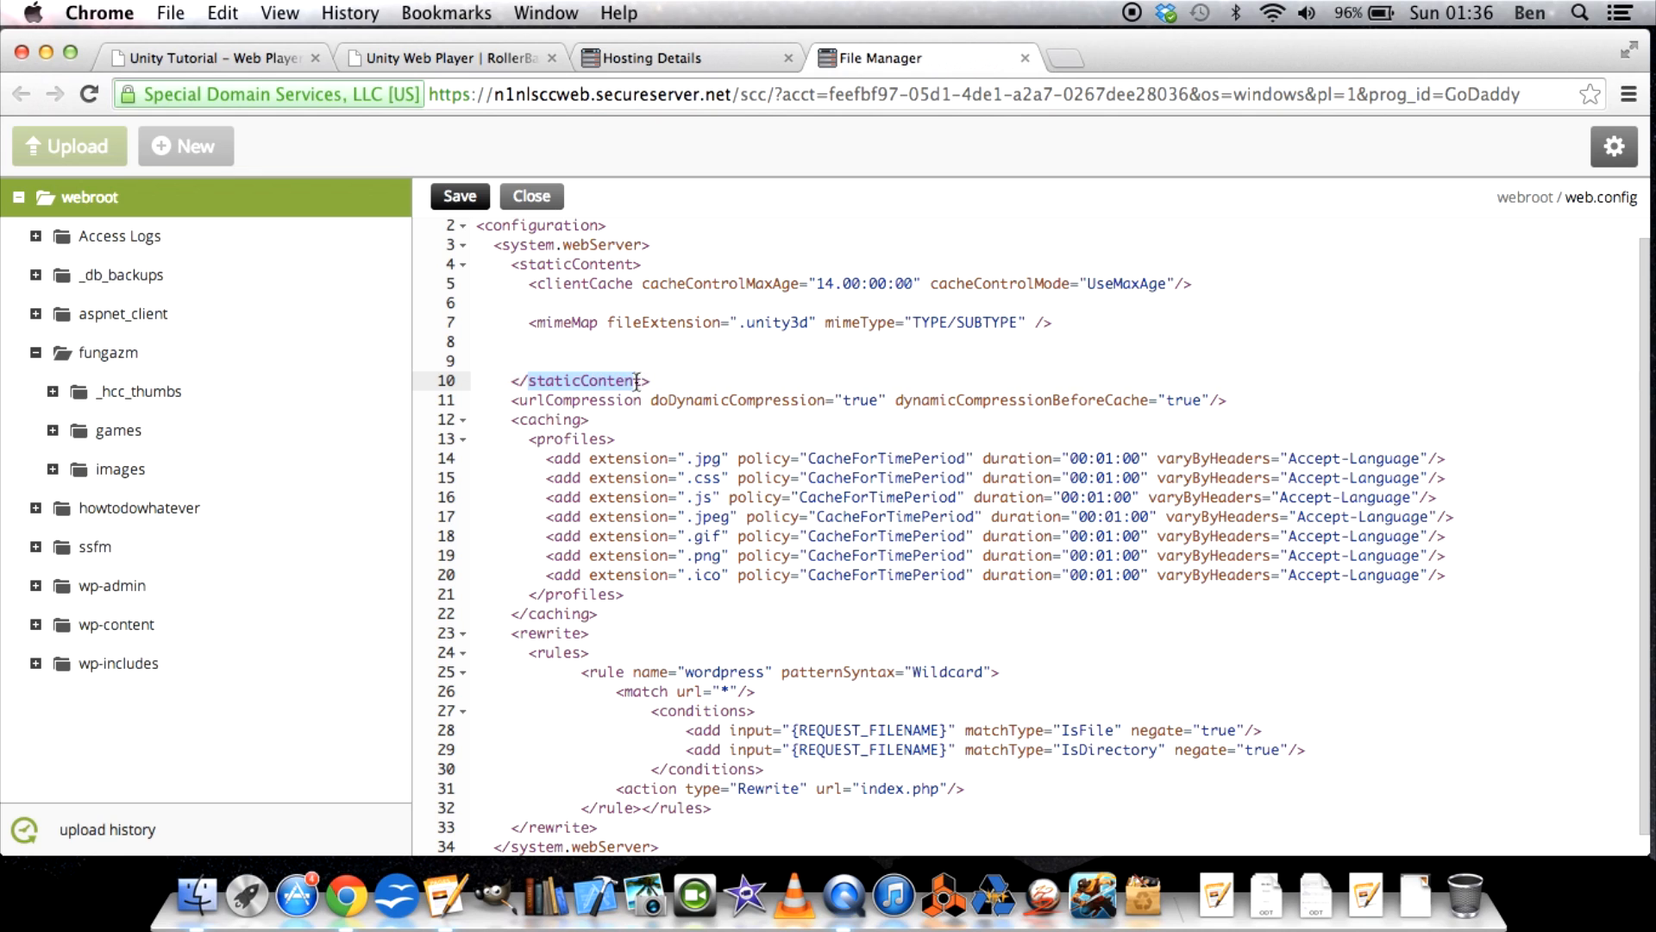
{"action": "left_click", "coordinate": [529, 260]}
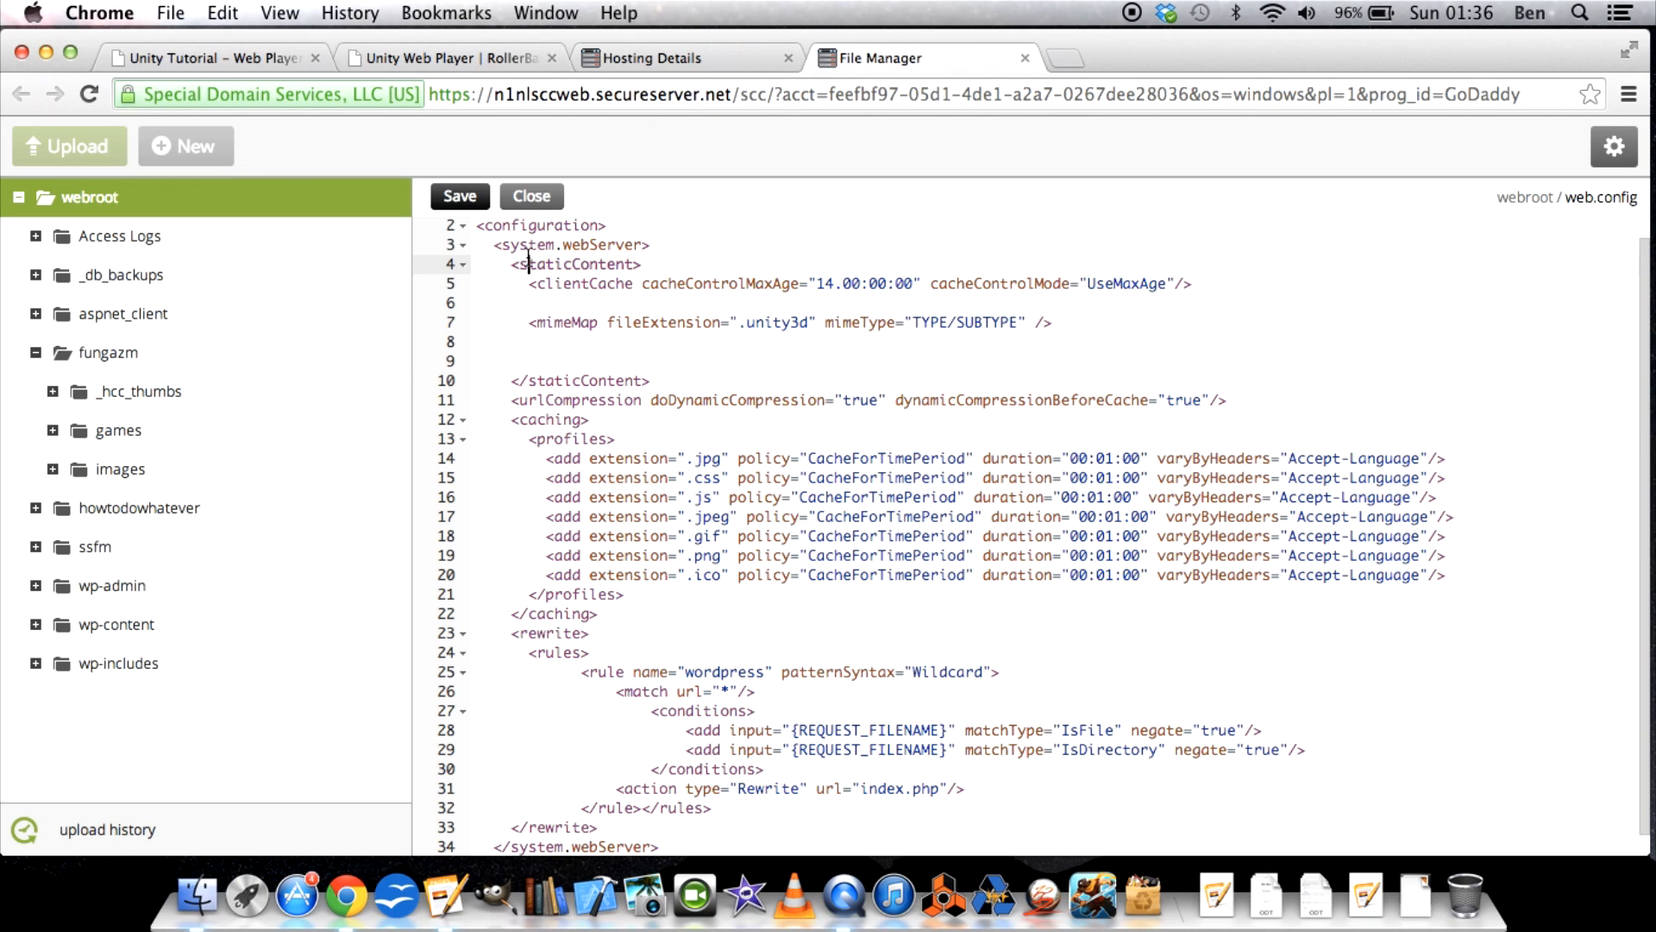
Highlight the .unity3d mimeMap line and the clientCache line inside the staticContent section of web.config.
{"action": "left_click", "coordinate": [528, 322]}
{"action": "left_click_drag", "start_coordinate": [523, 334], "coordinate": [1020, 321]}
{"action": "left_click_drag", "start_coordinate": [528, 283], "coordinate": [707, 282]}
{"action": "left_click_drag", "start_coordinate": [1022, 283], "coordinate": [1036, 283]}
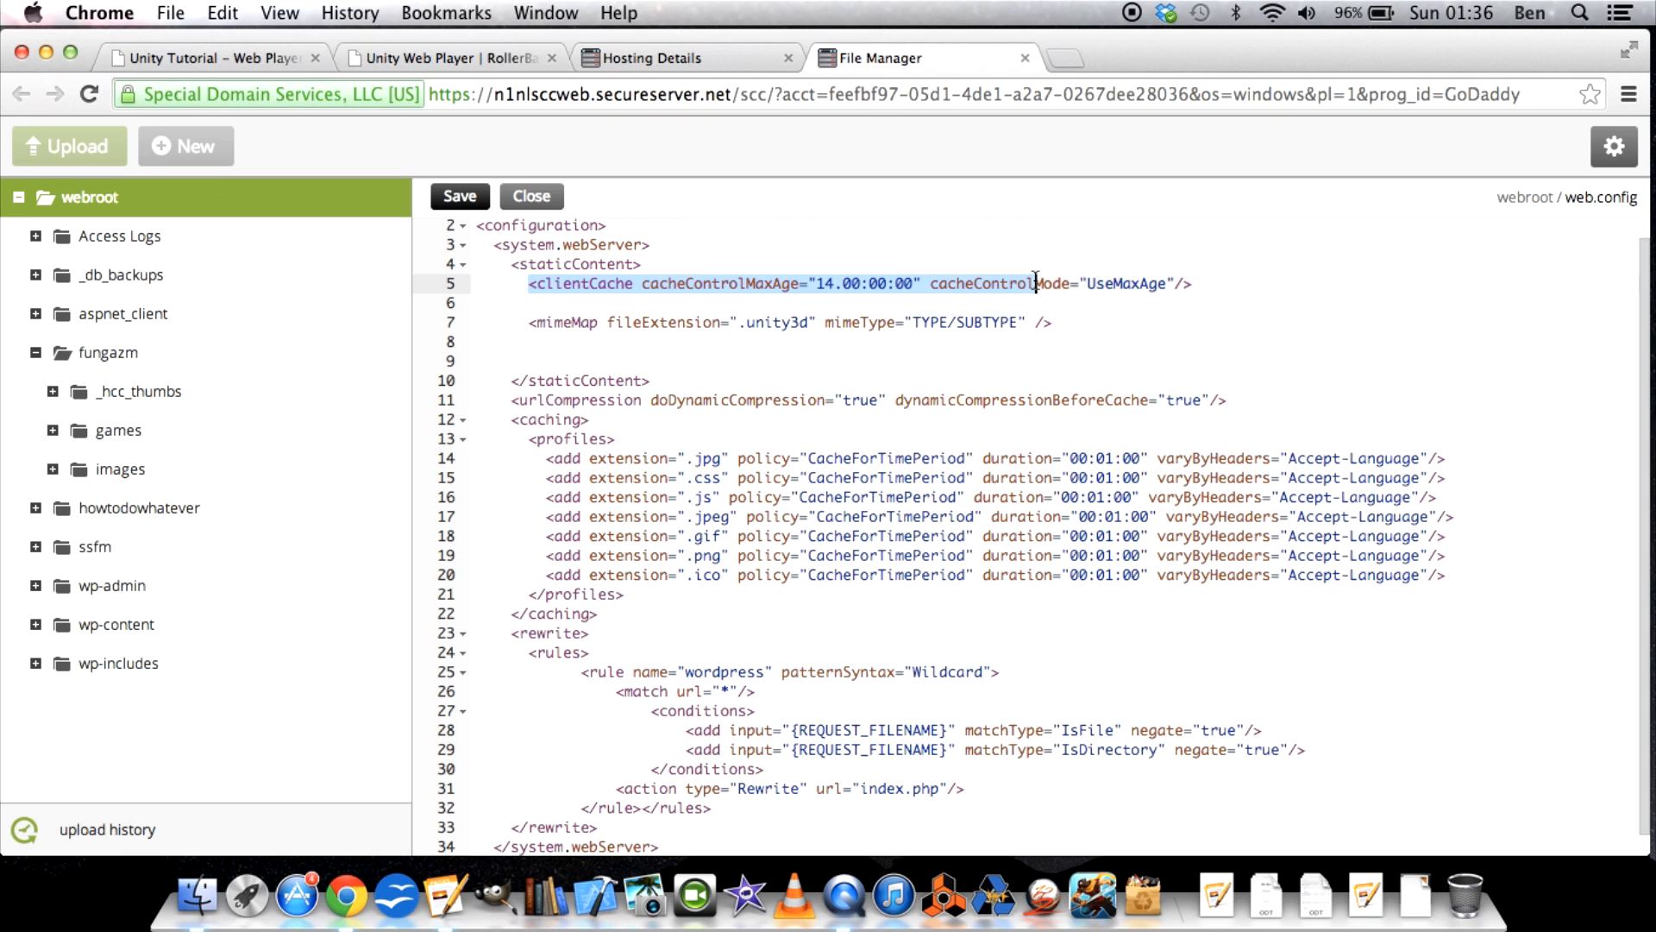
Insert an extra blank line between the clientCache and mimeMap lines, and highlight the .unity3d mimeMap line.
{"action": "left_click", "coordinate": [506, 316]}
{"action": "left_click", "coordinate": [534, 301]}
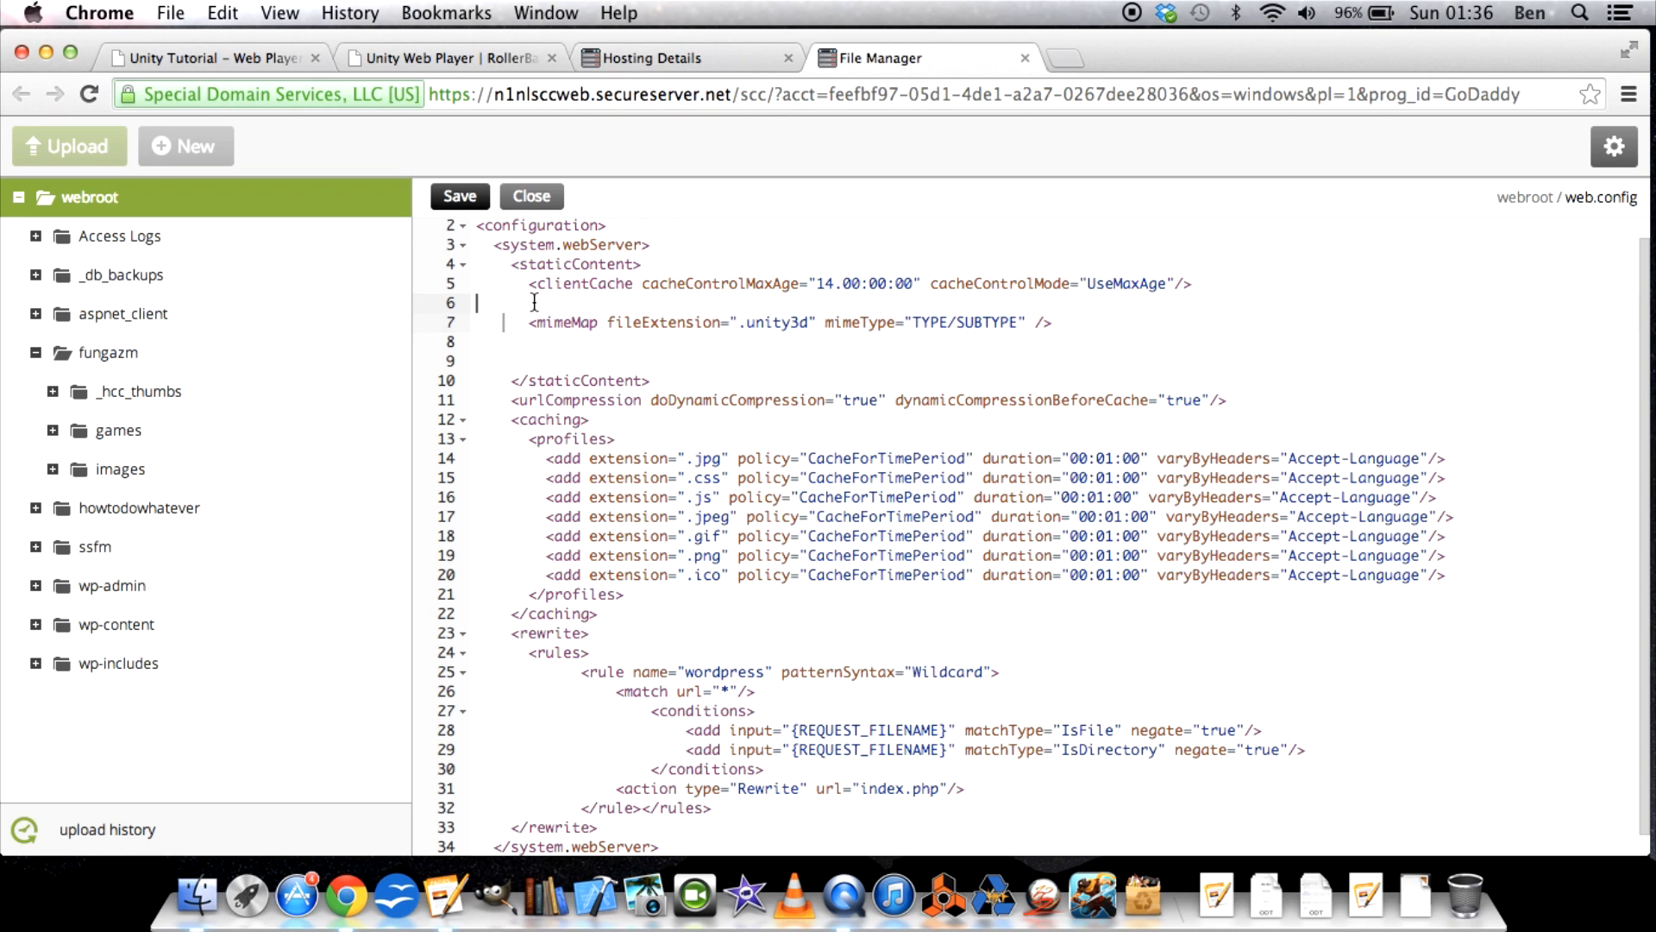
{"action": "key", "text": "Return"}
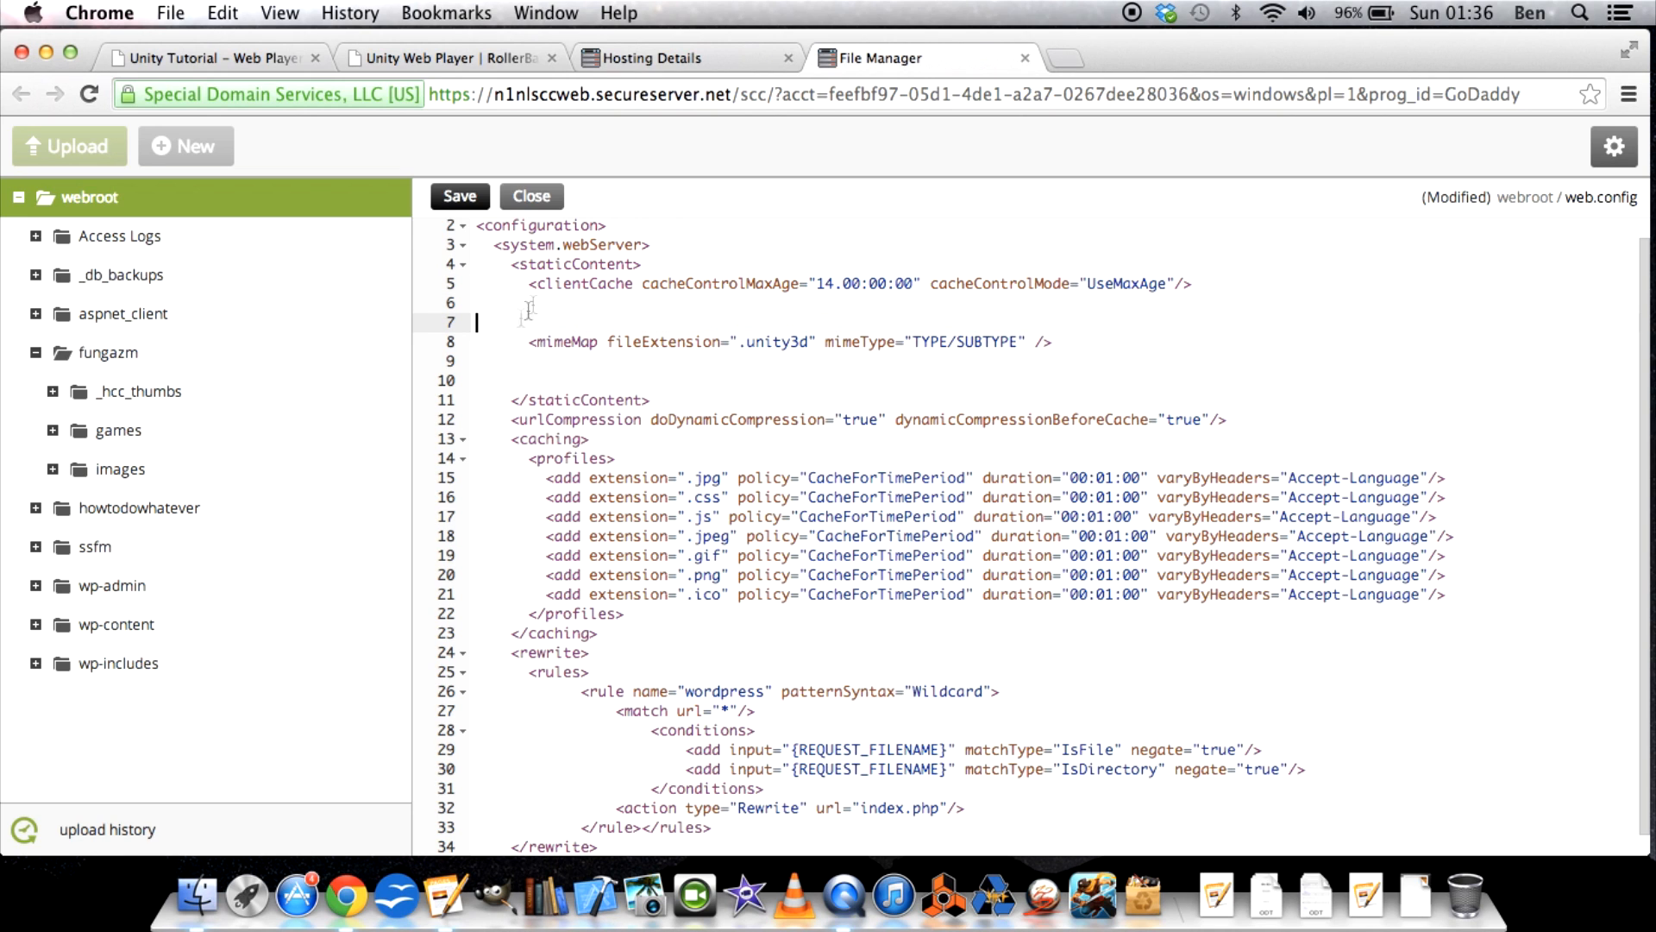
{"action": "left_click_drag", "start_coordinate": [520, 346], "coordinate": [1072, 344]}
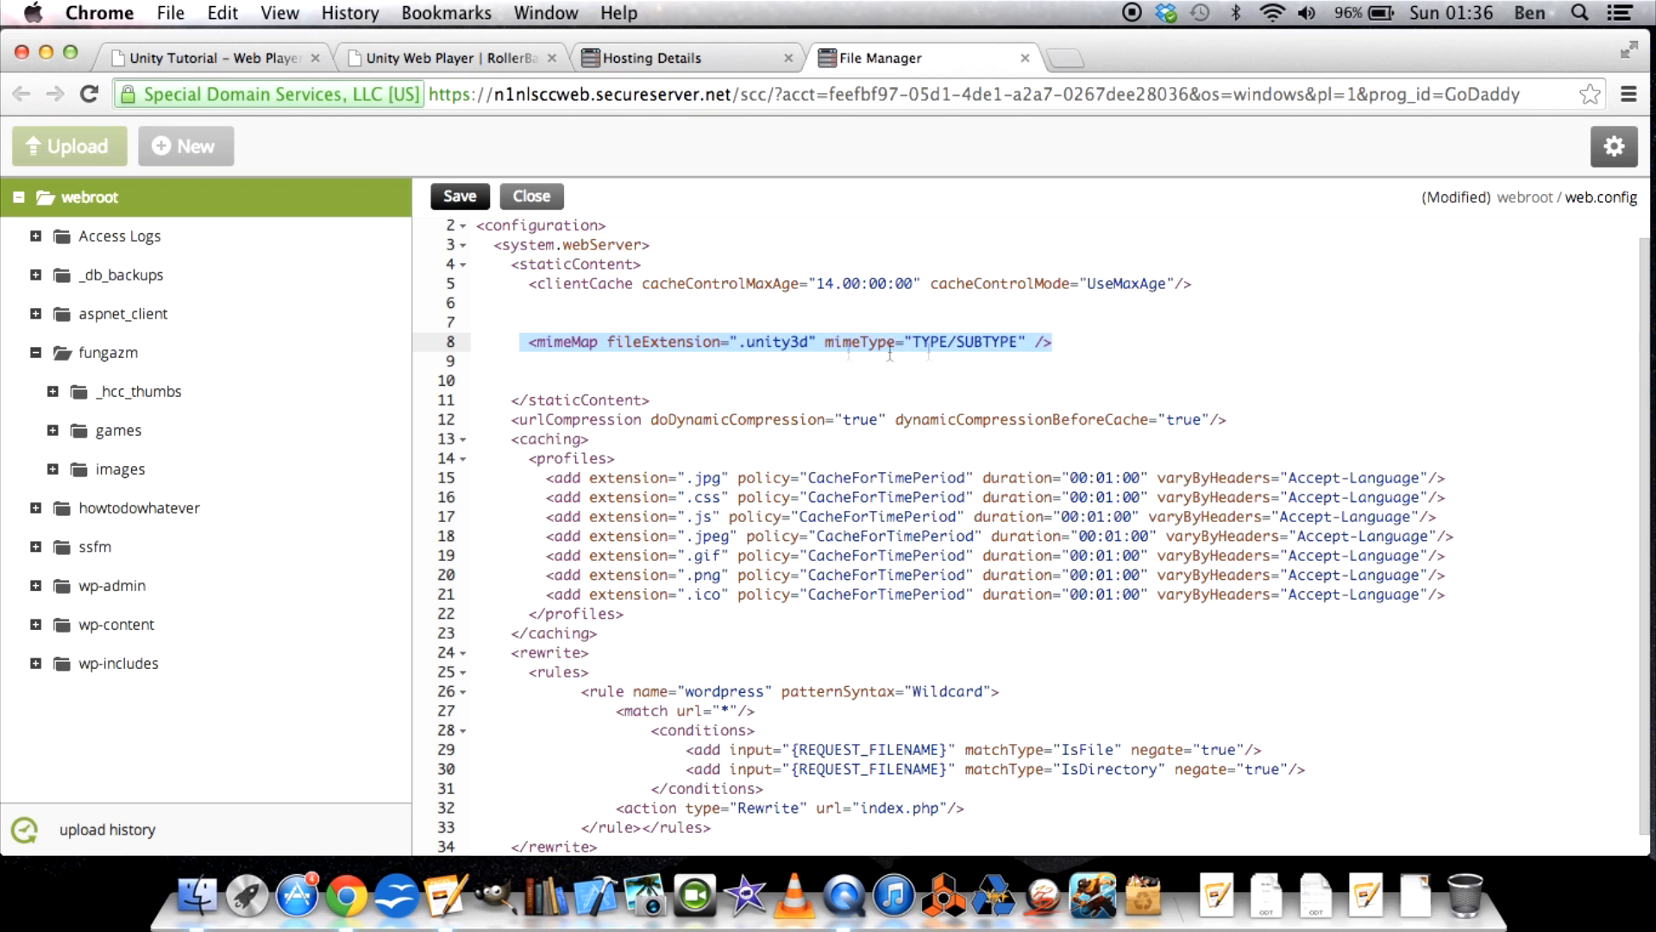
{"action": "left_click", "coordinate": [735, 344]}
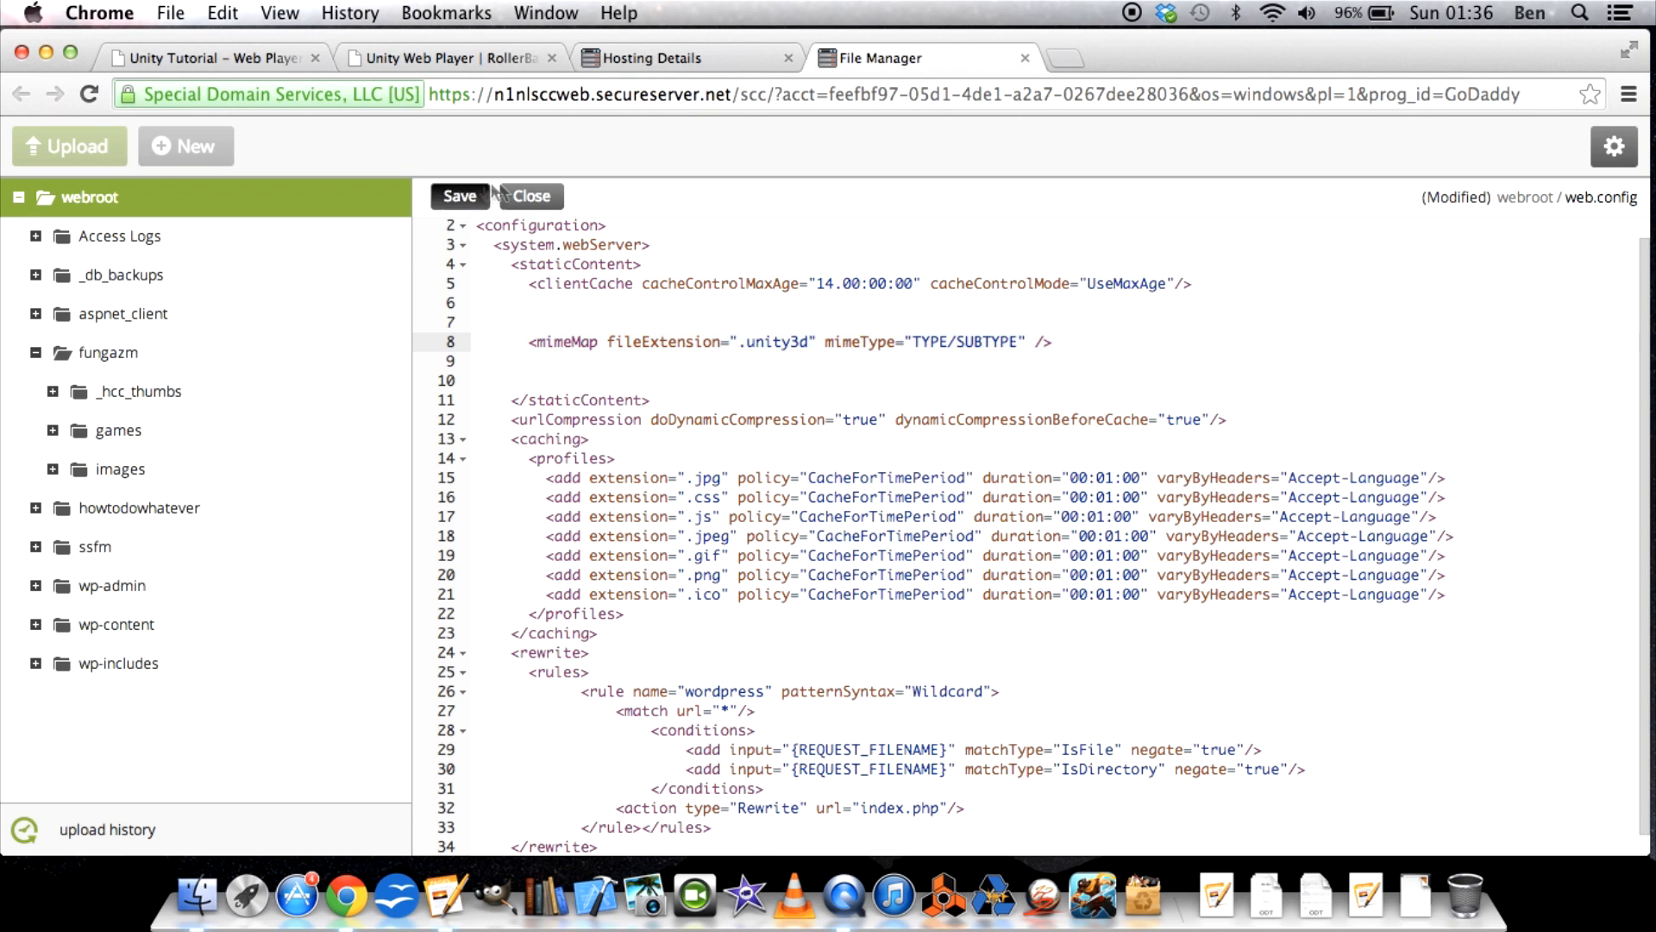
Go to the Unity tutorial page on failed-to-download-data-file and open the early version of Art of Rolling.
{"action": "left_click", "coordinate": [207, 58]}
{"action": "scroll", "coordinate": [185, 319], "scroll_direction": "down", "scroll_amount": 5}
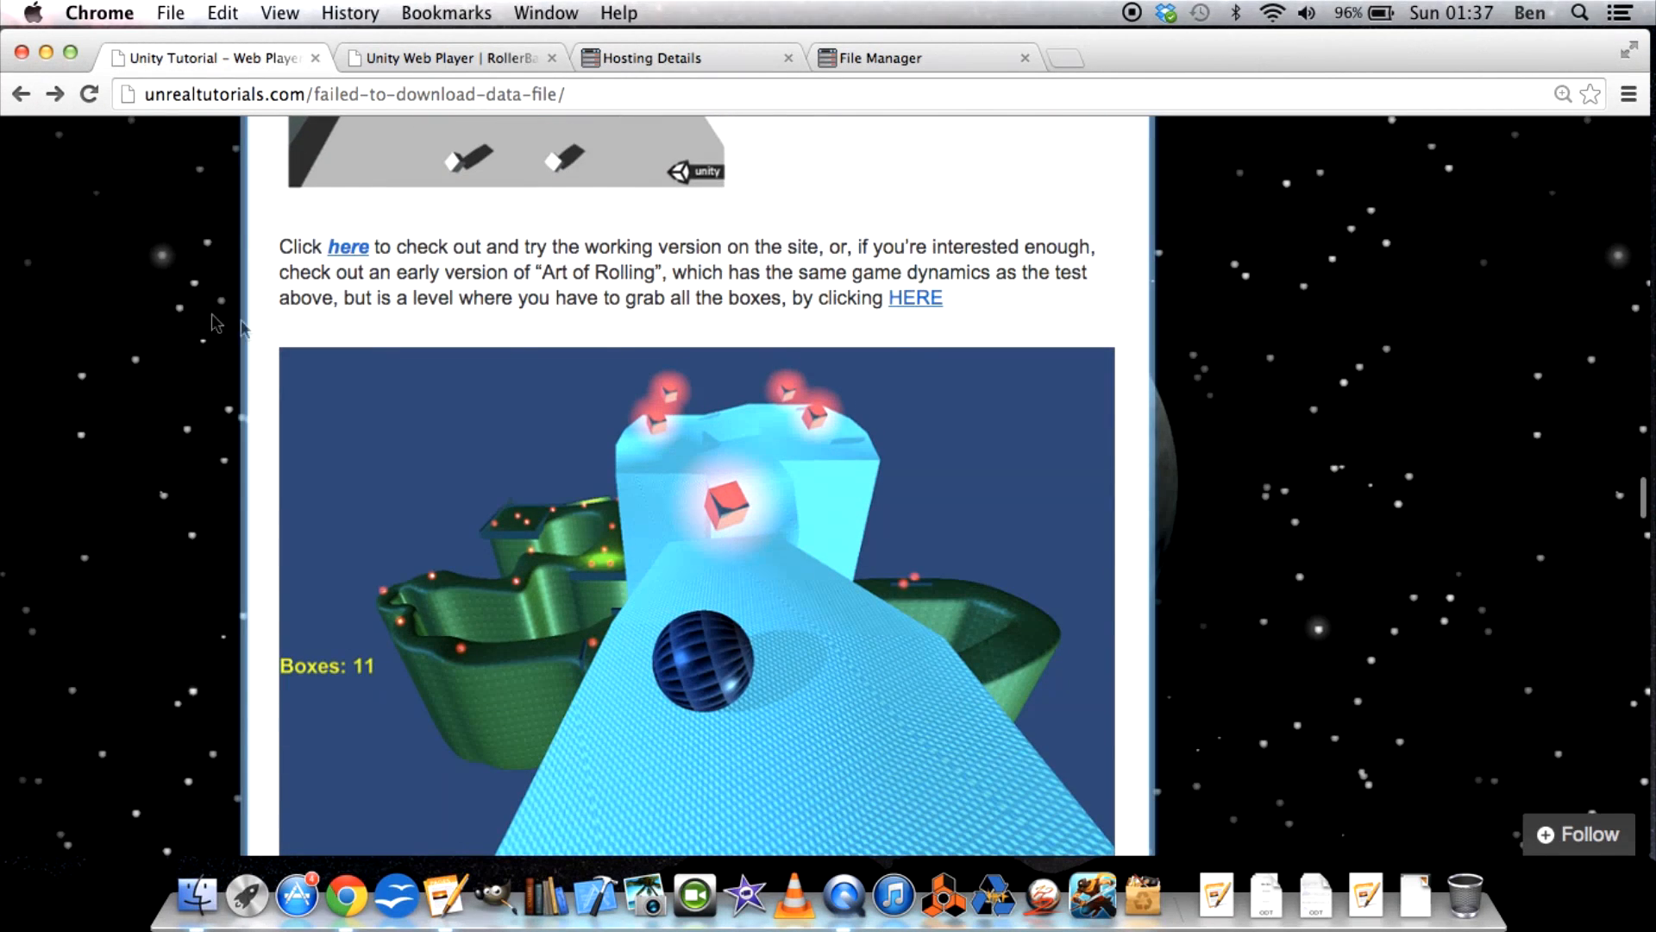
{"action": "left_click", "coordinate": [917, 297]}
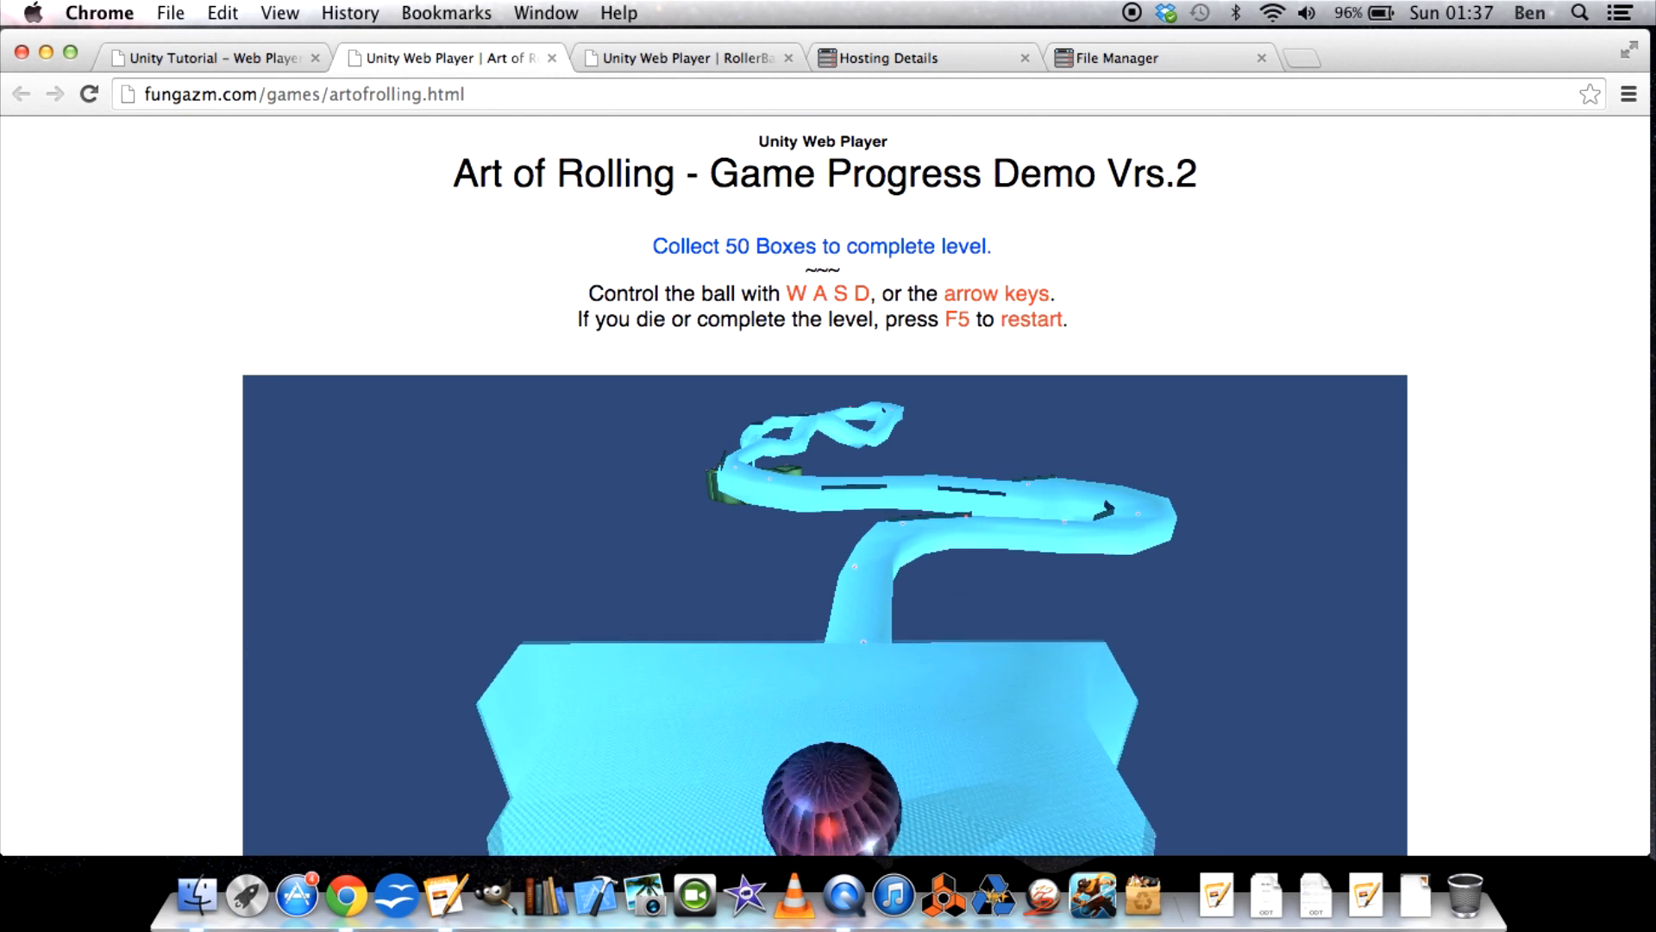
Test the Art of Rolling web player demo by steering the ball along the track toward the boxes.
{"action": "key", "text": "Up"}
{"action": "key", "text": "Up"}
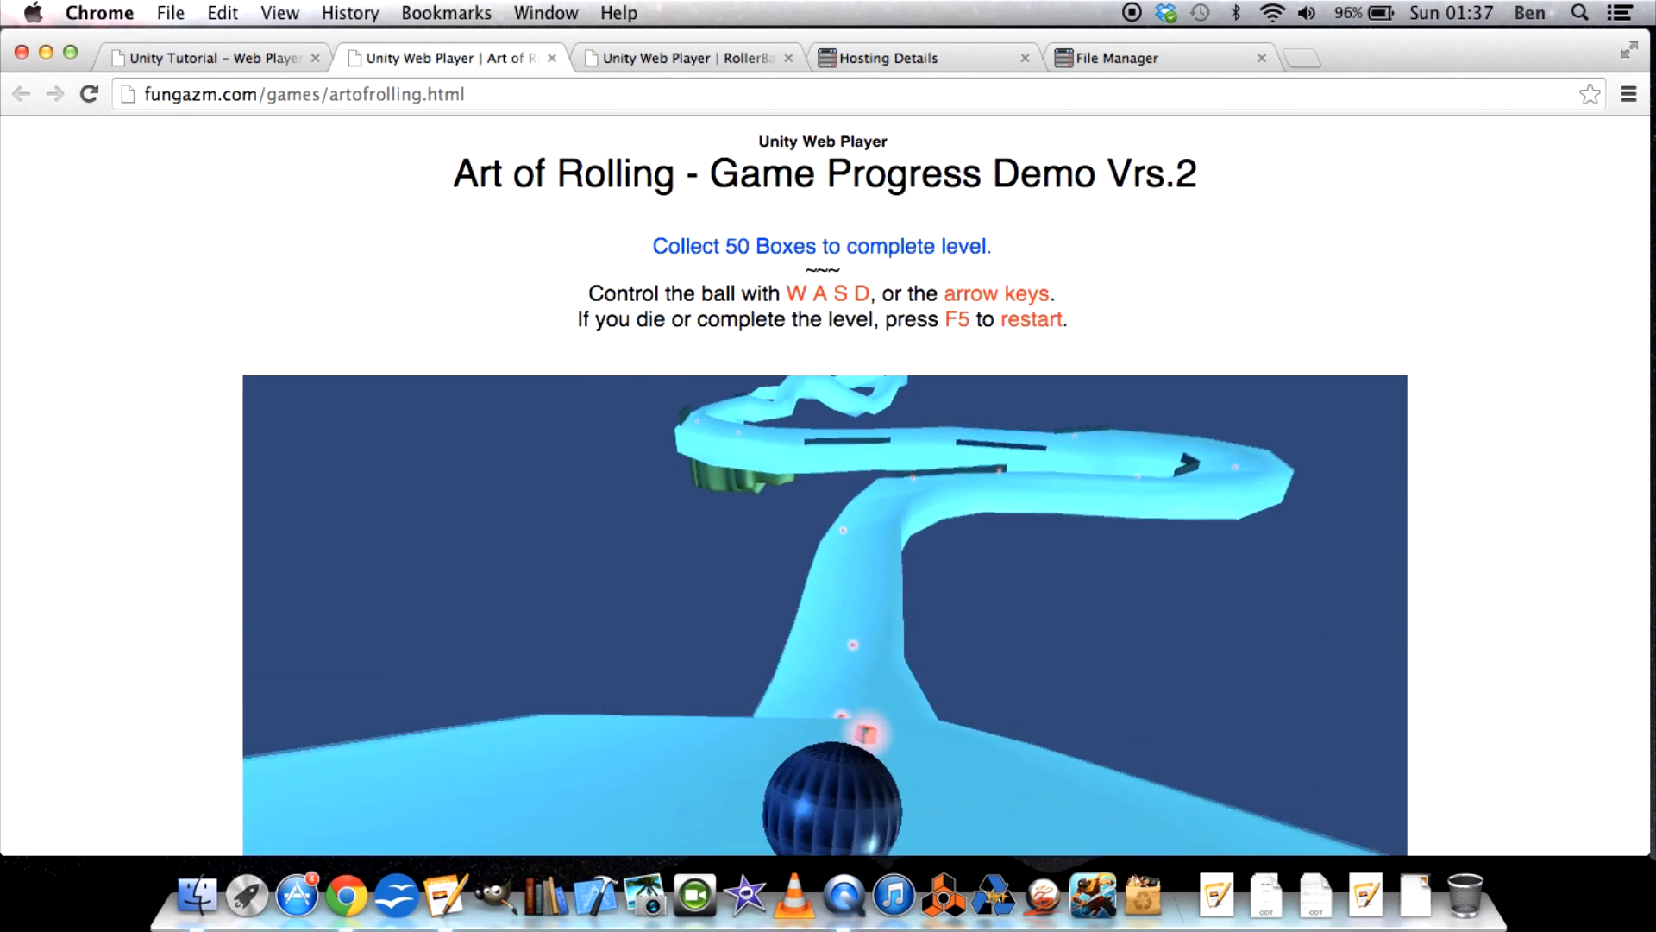
{"action": "key", "text": "Up"}
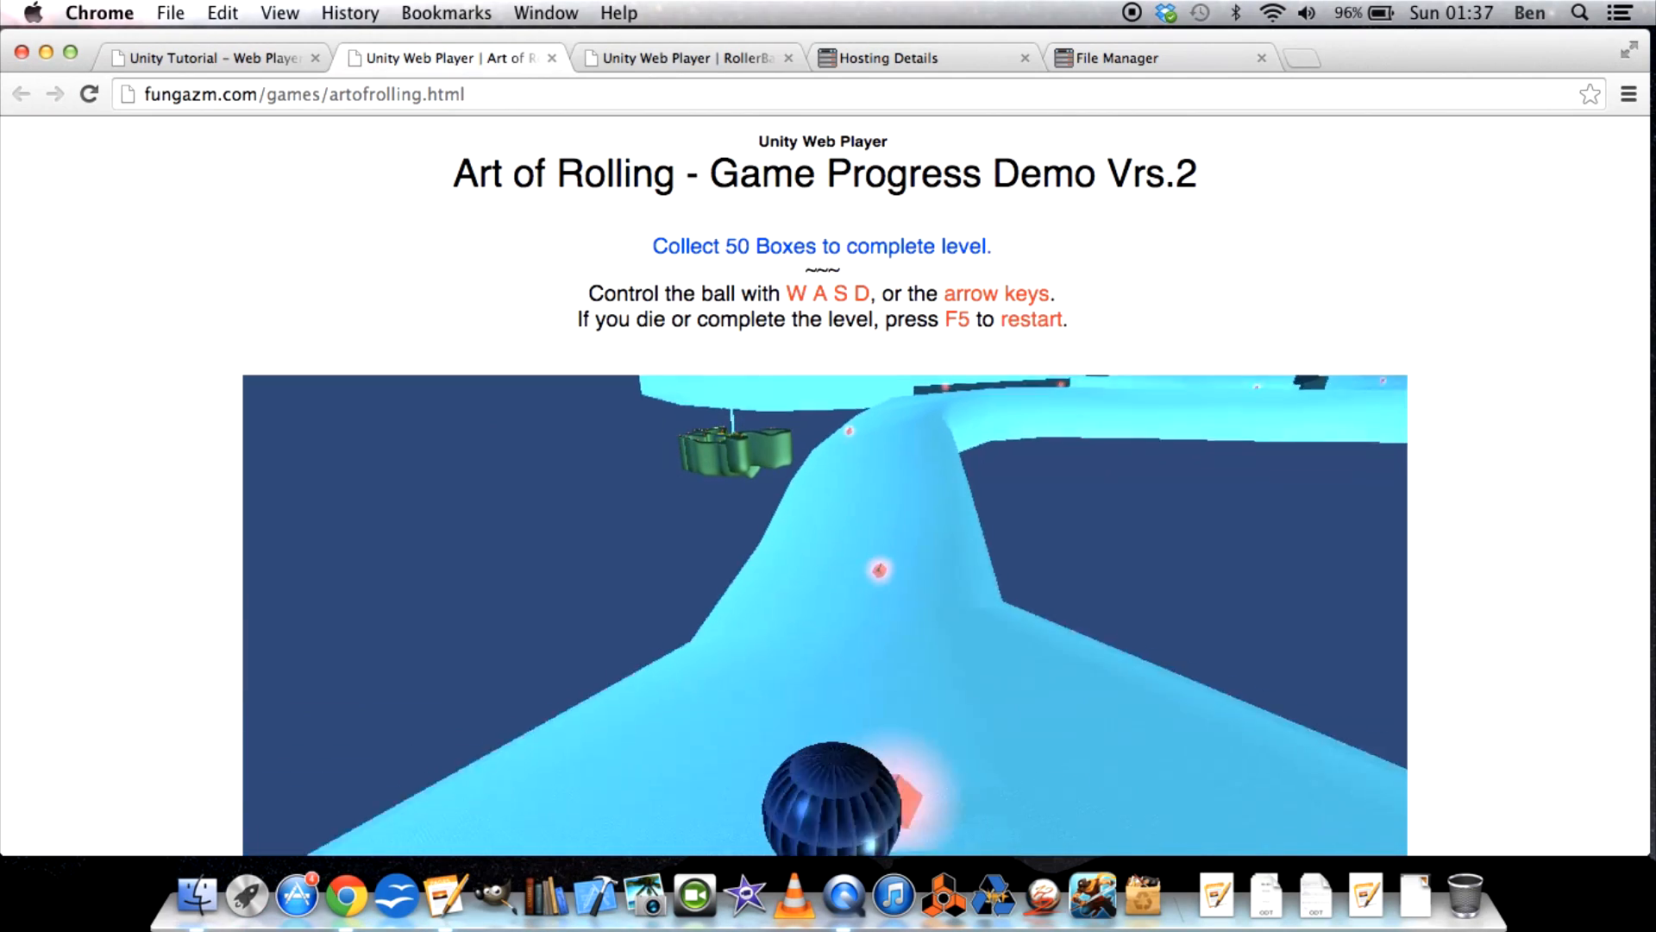
{"action": "key", "text": "Up"}
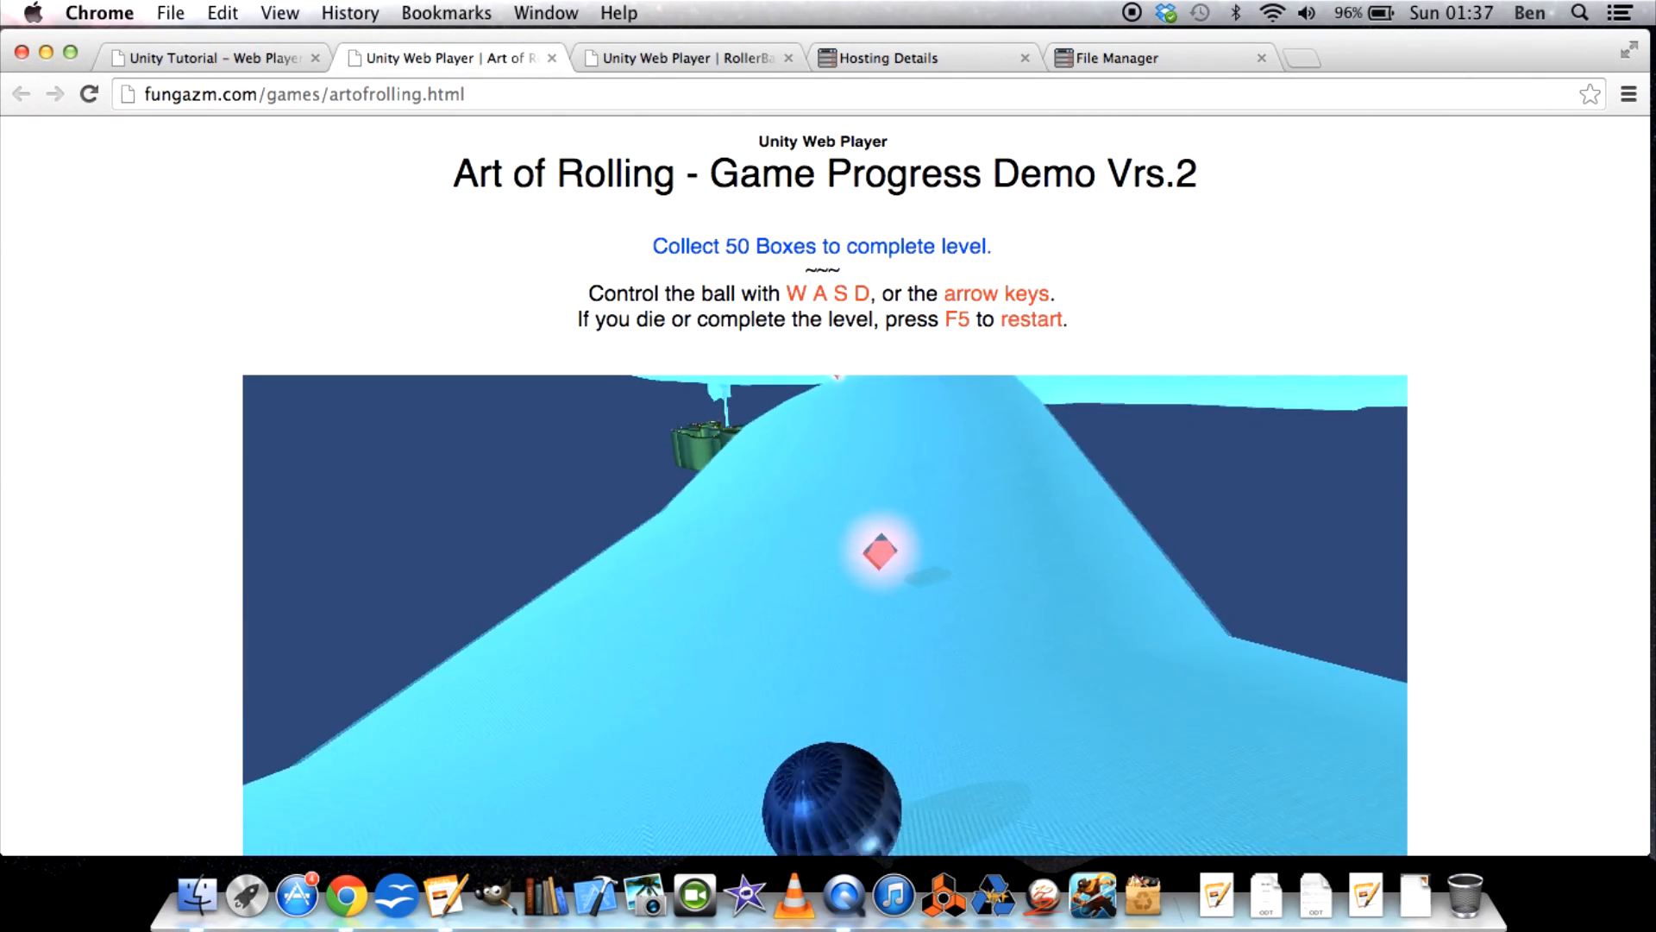
{"action": "key", "text": "Up"}
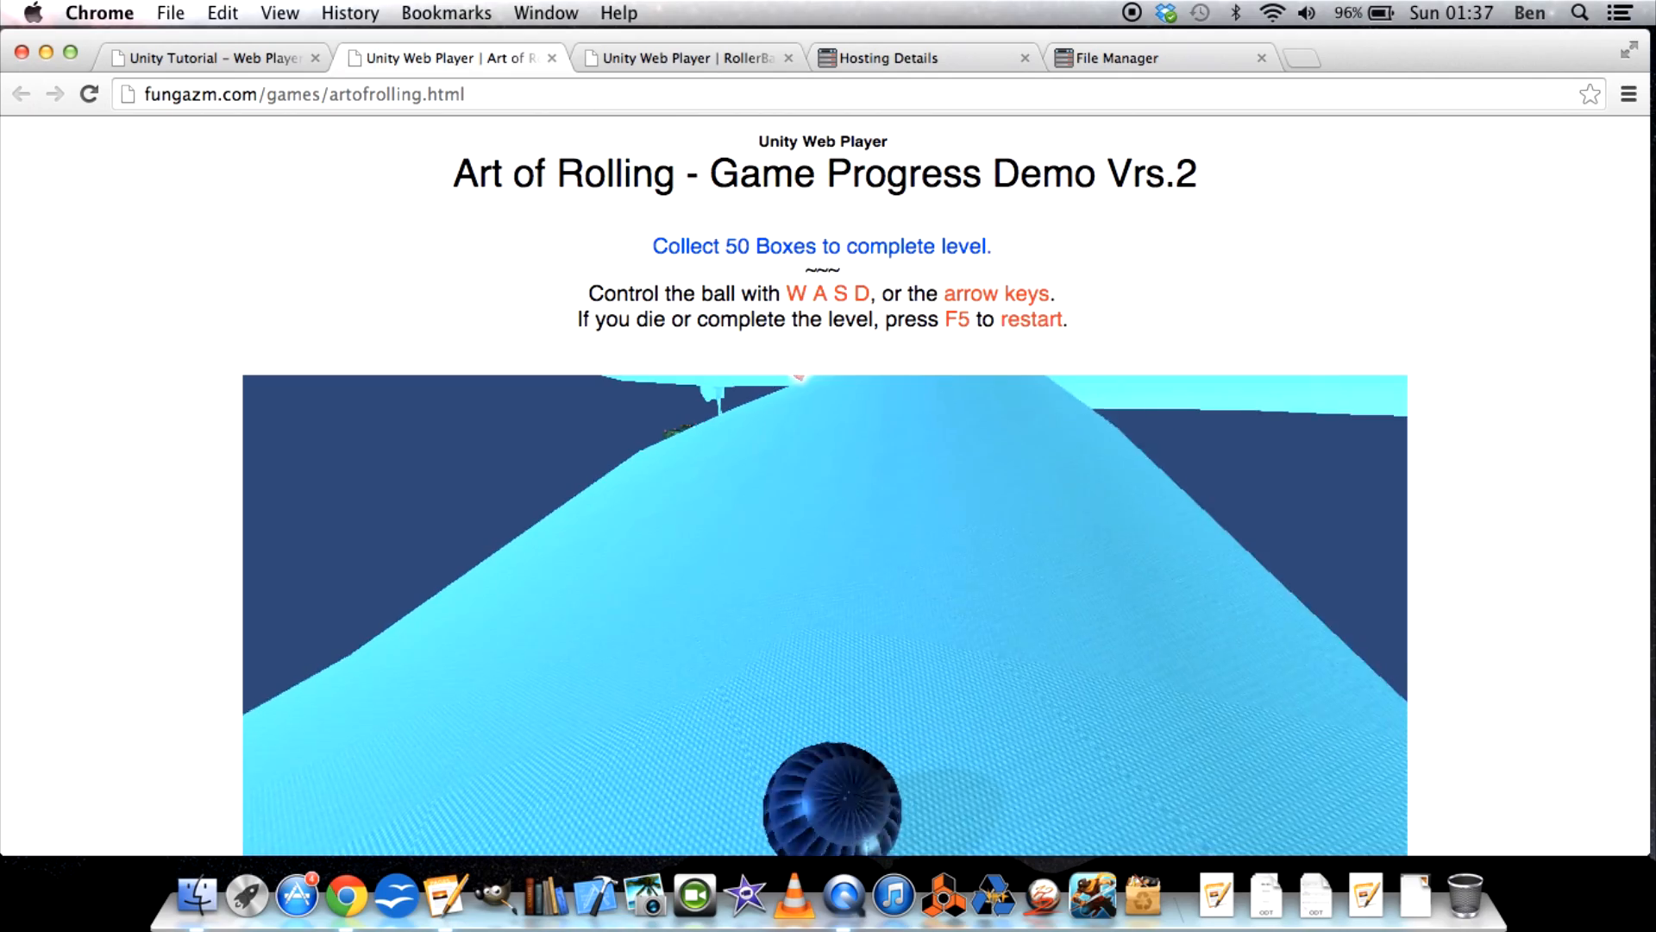
{"action": "key", "text": "Up"}
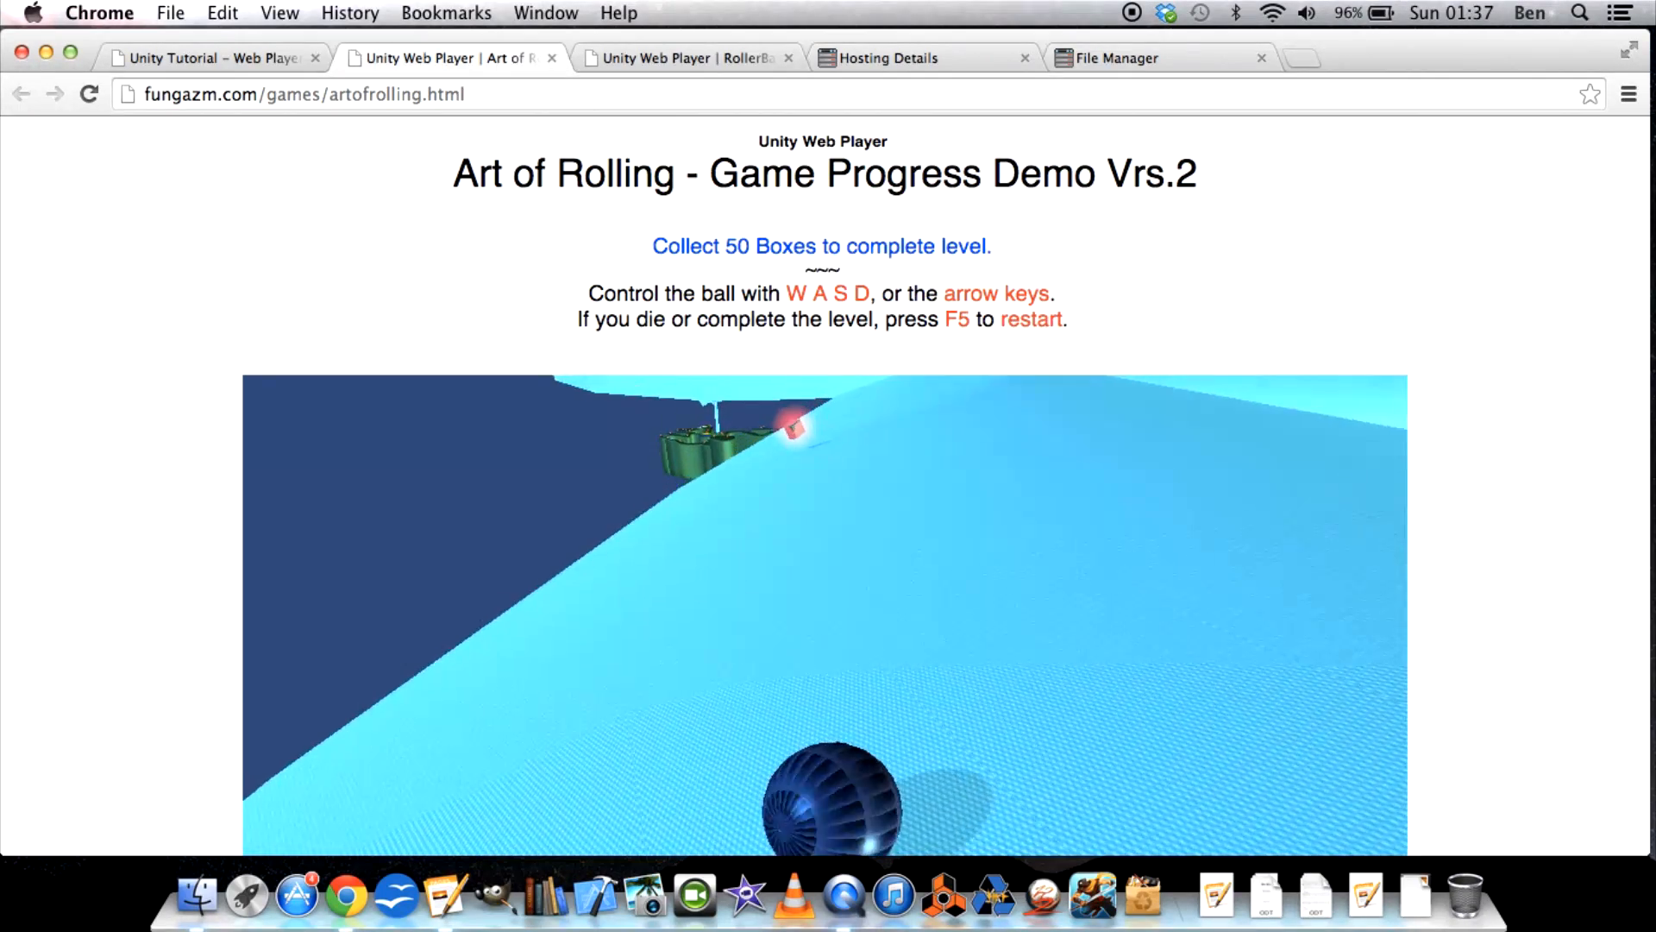
{"action": "key", "text": "Up"}
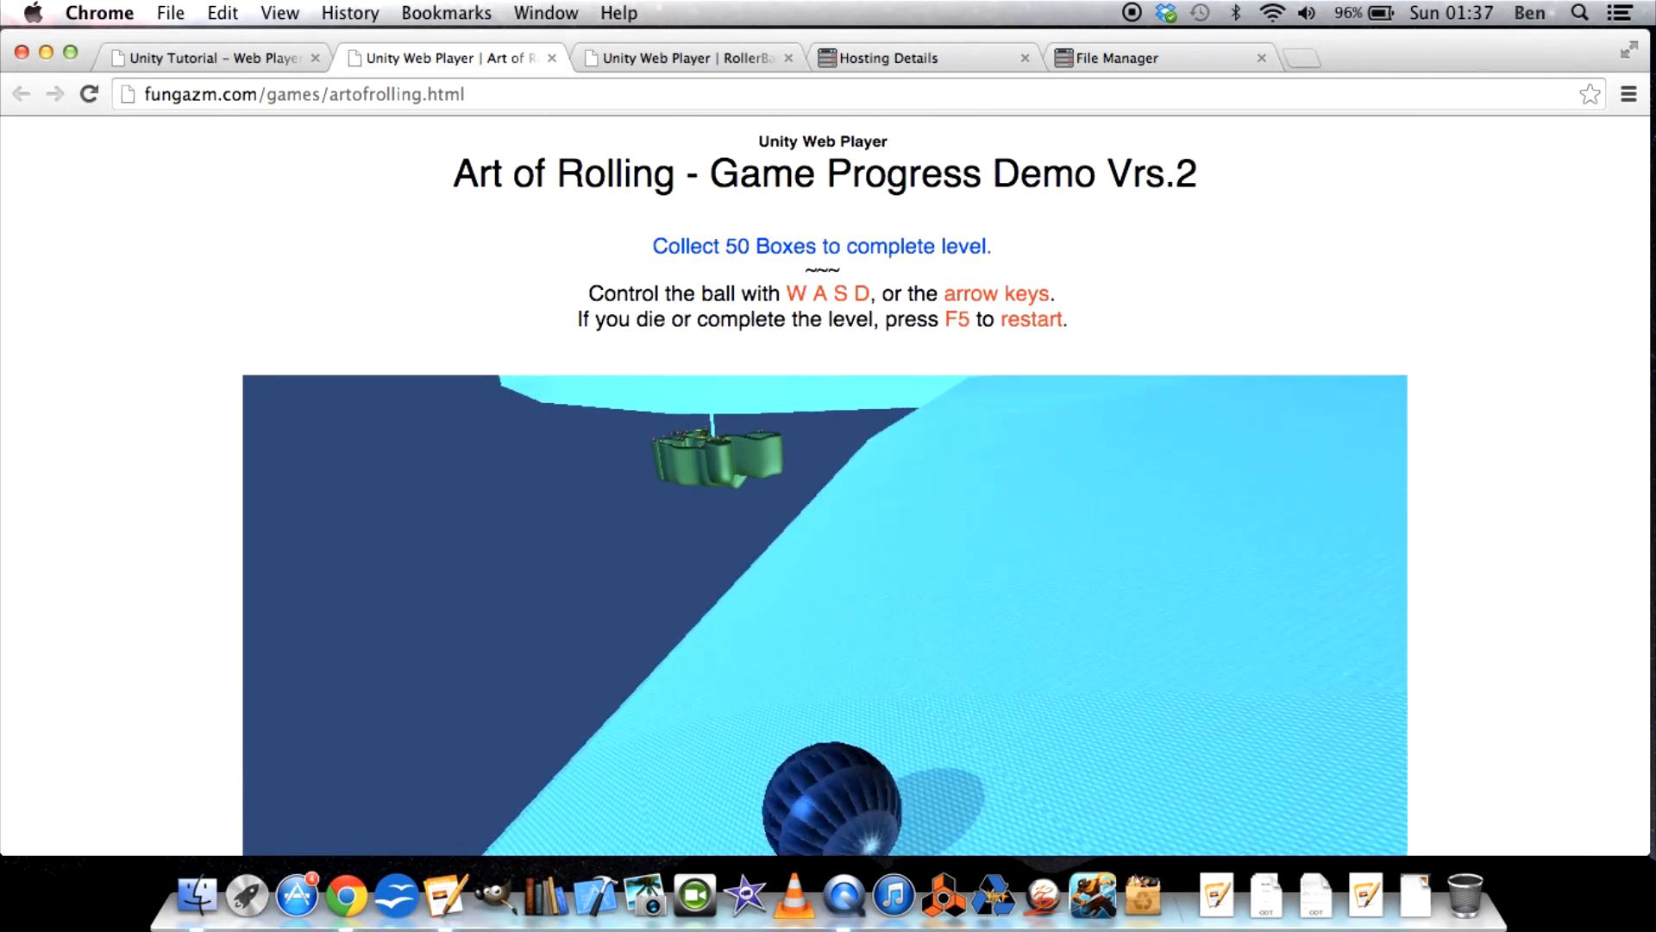
{"action": "key", "text": "Up"}
{"action": "key", "text": "Up"}
{"action": "key", "text": "Down"}
{"action": "key", "text": "Right"}
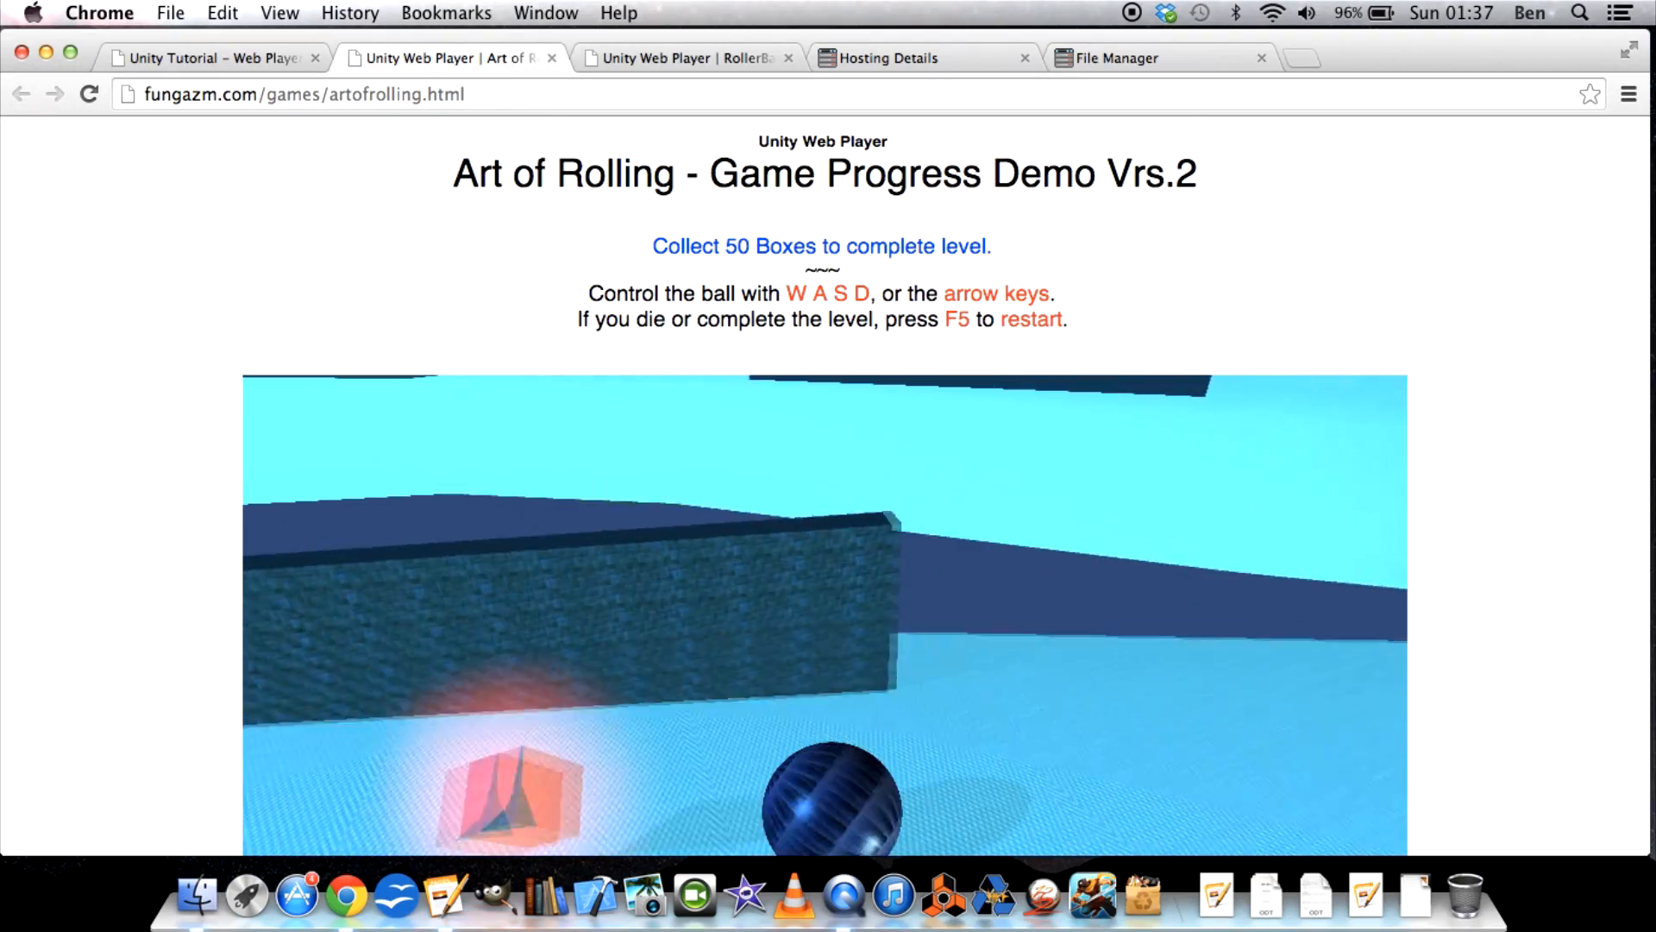
{"action": "key", "text": "Left"}
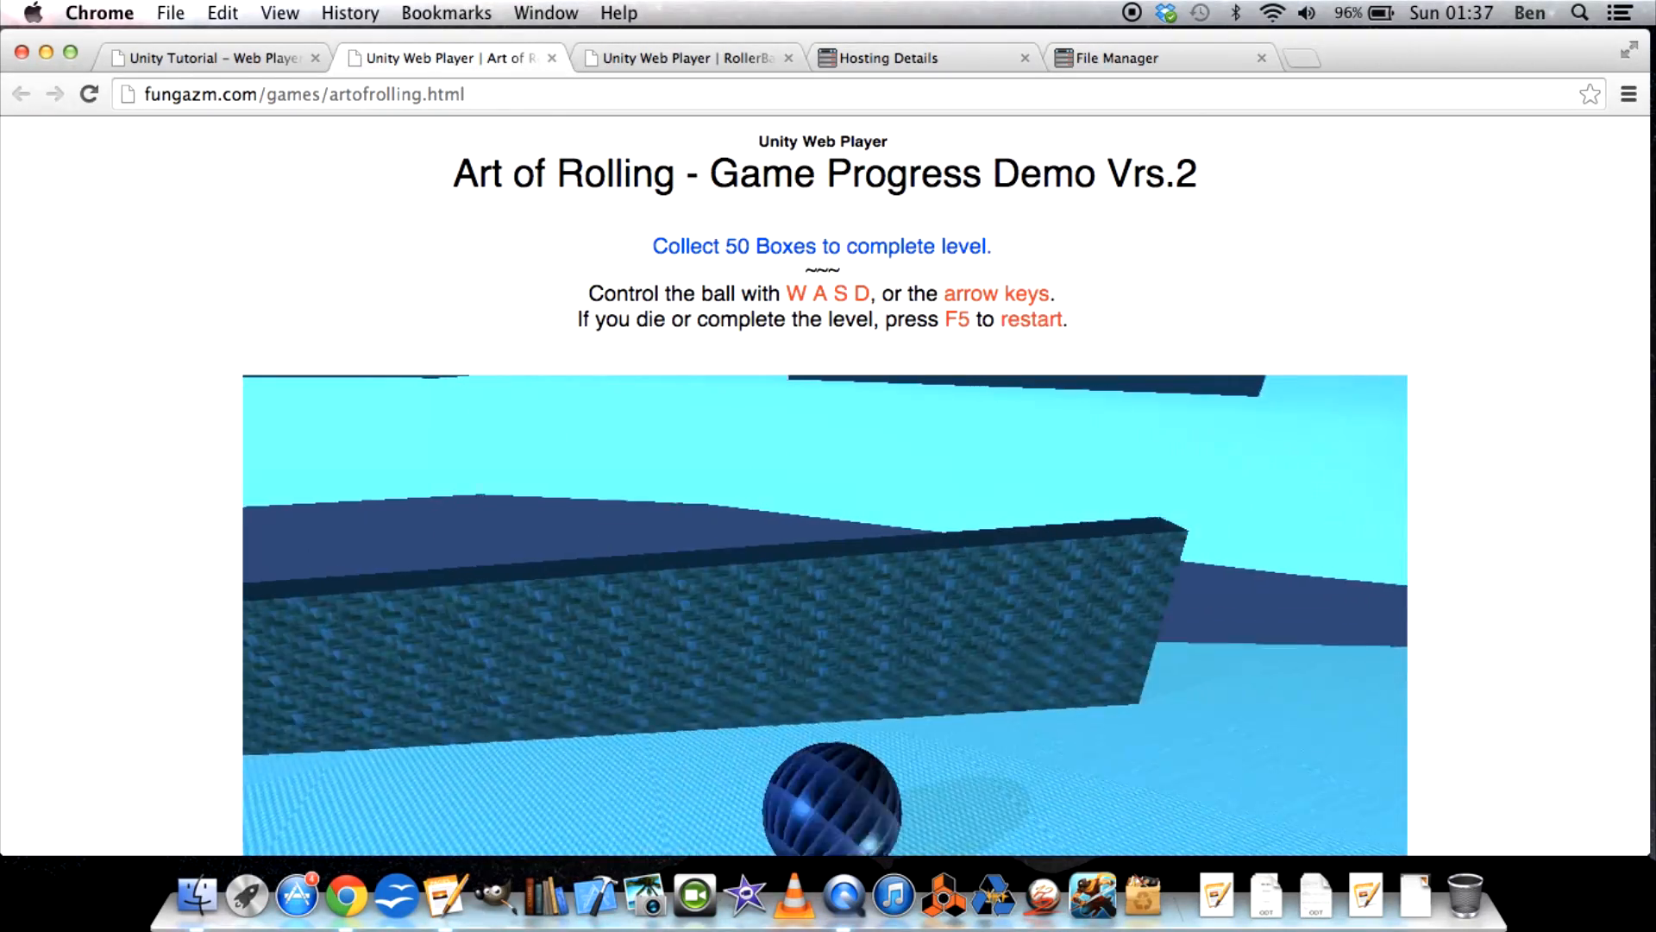
Switch to the Pages instructions document and highlight its "FAILED TO DOWNLOAD DATA FILE" heading.
{"action": "key", "text": "ctrl+Up"}
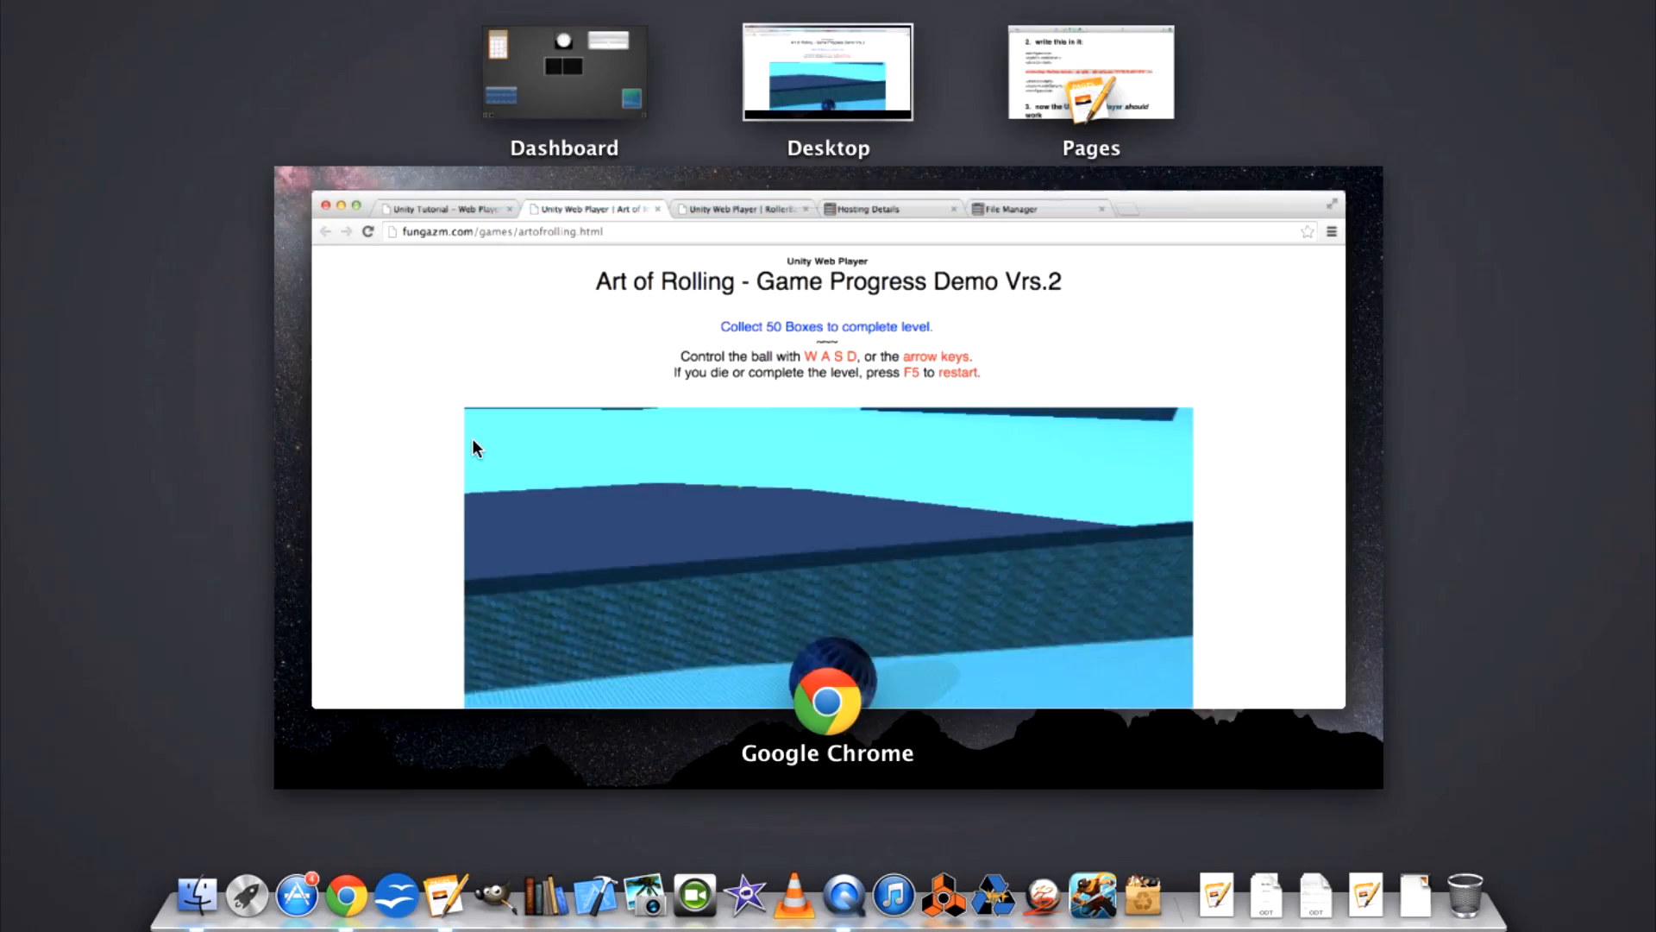
{"action": "left_click", "coordinate": [1057, 86]}
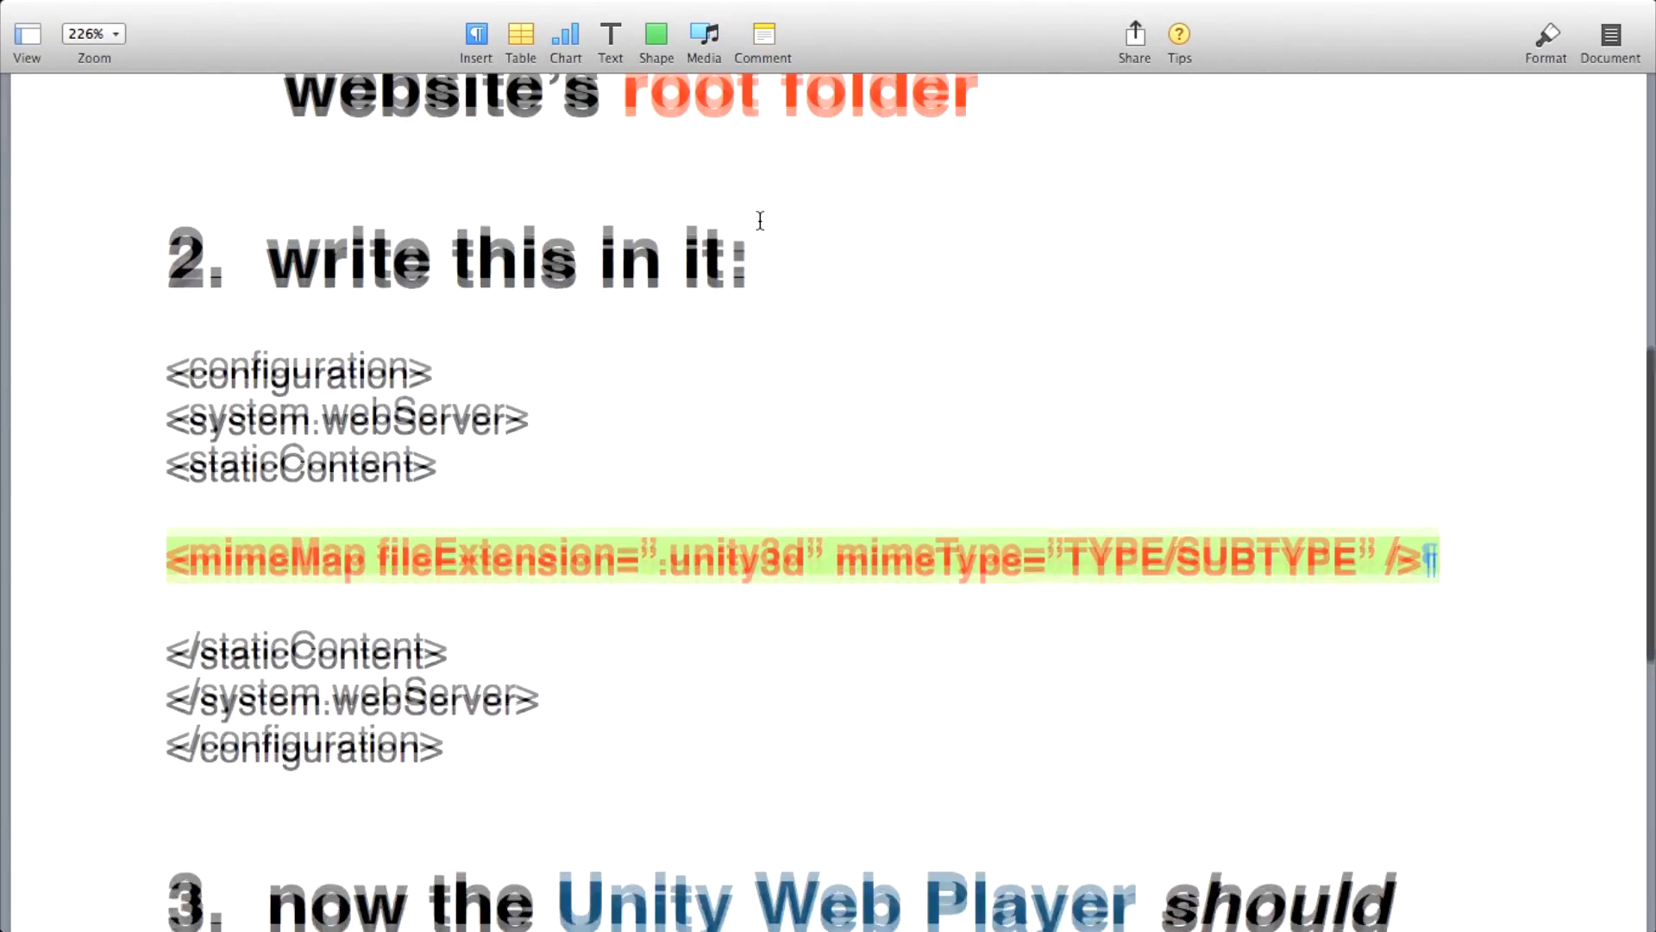
{"action": "scroll", "coordinate": [775, 226], "scroll_direction": "down", "scroll_amount": 3}
{"action": "scroll", "coordinate": [775, 226], "scroll_direction": "up", "scroll_amount": 5}
{"action": "left_click", "coordinate": [507, 190]}
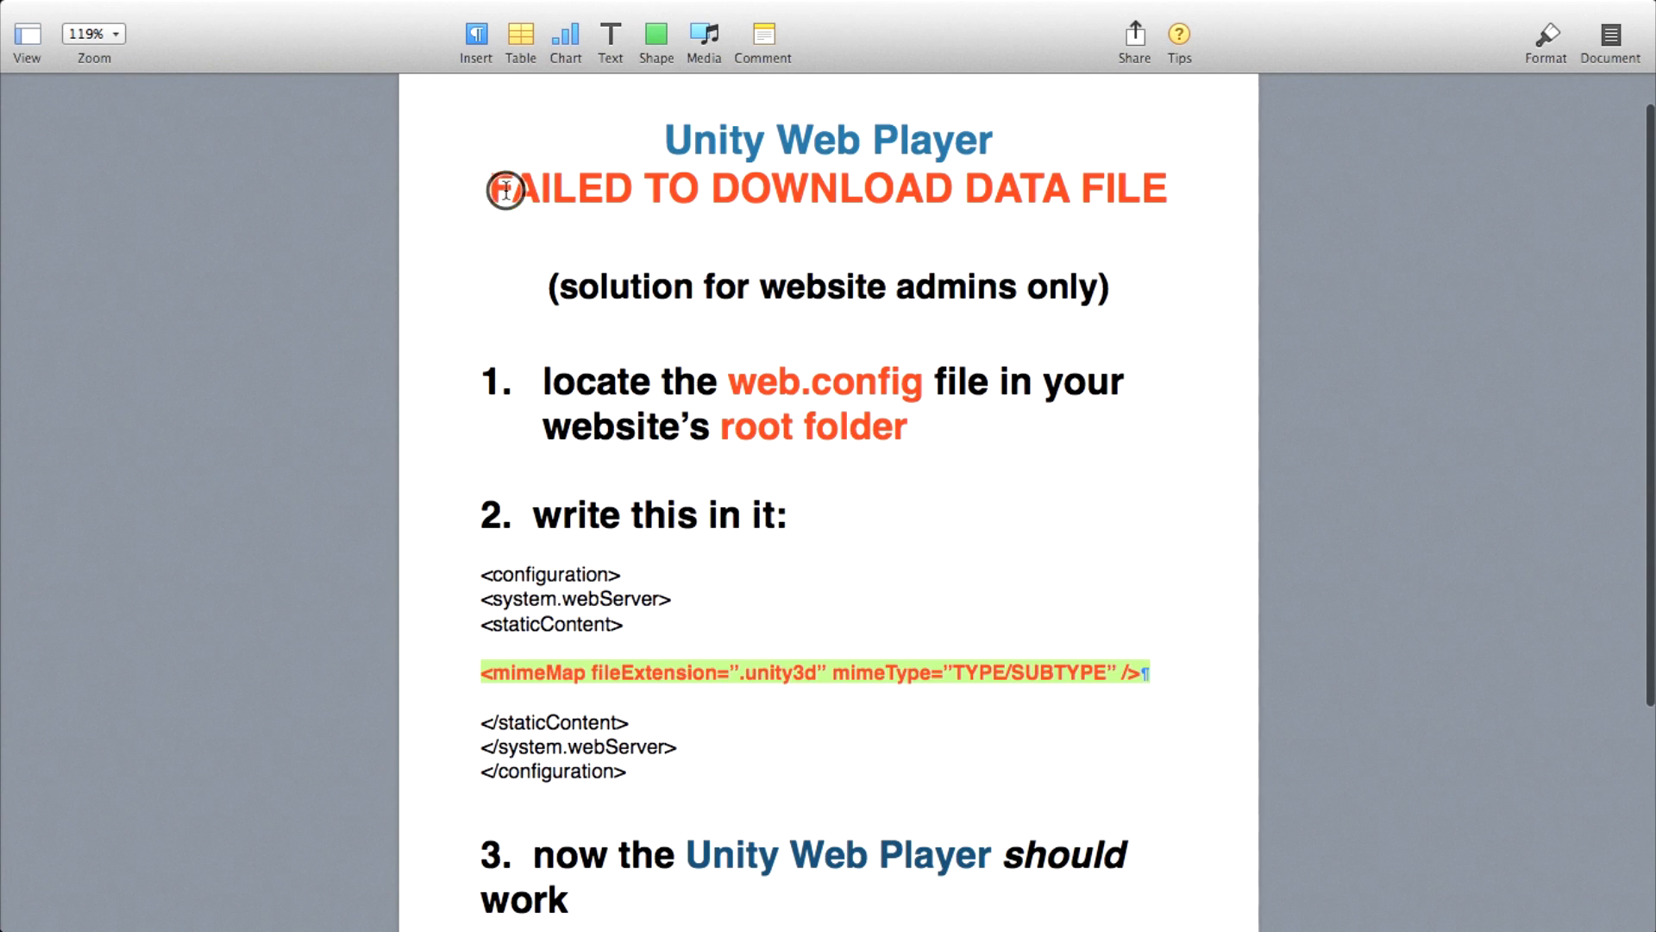
{"action": "left_click_drag", "start_coordinate": [507, 190], "coordinate": [1175, 189]}
{"action": "left_click", "coordinate": [1177, 239]}
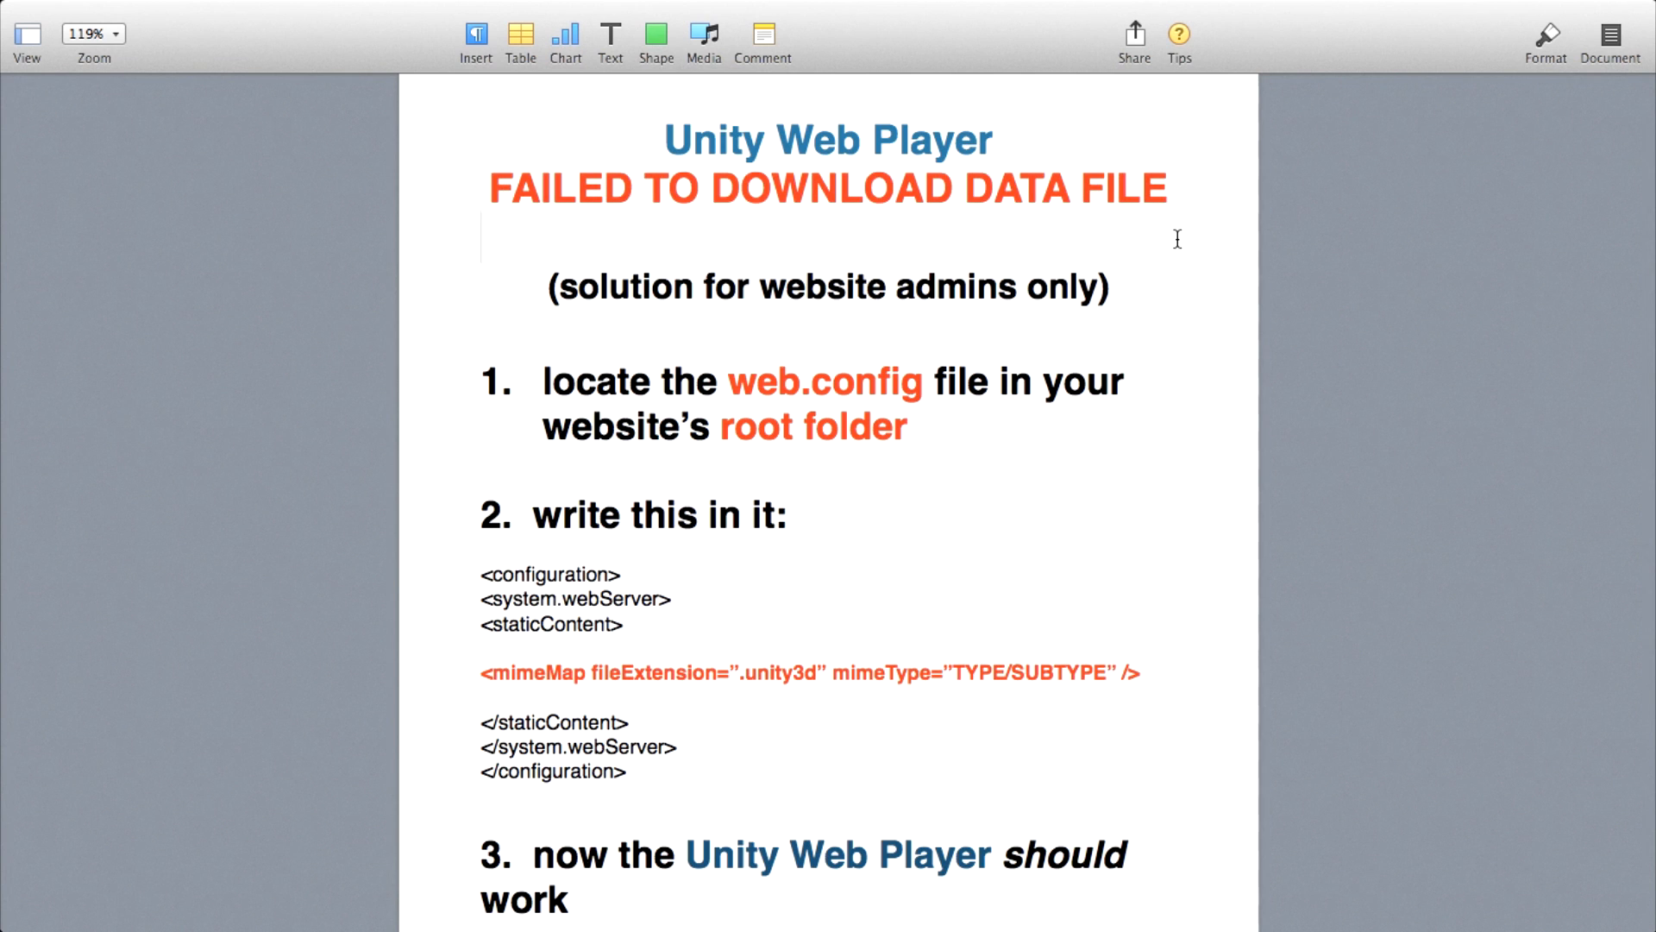
Highlight "root folder" in step 1 of the instructions and review the remaining steps through the closing note.
{"action": "scroll", "coordinate": [1178, 239], "scroll_direction": "down", "scroll_amount": 1}
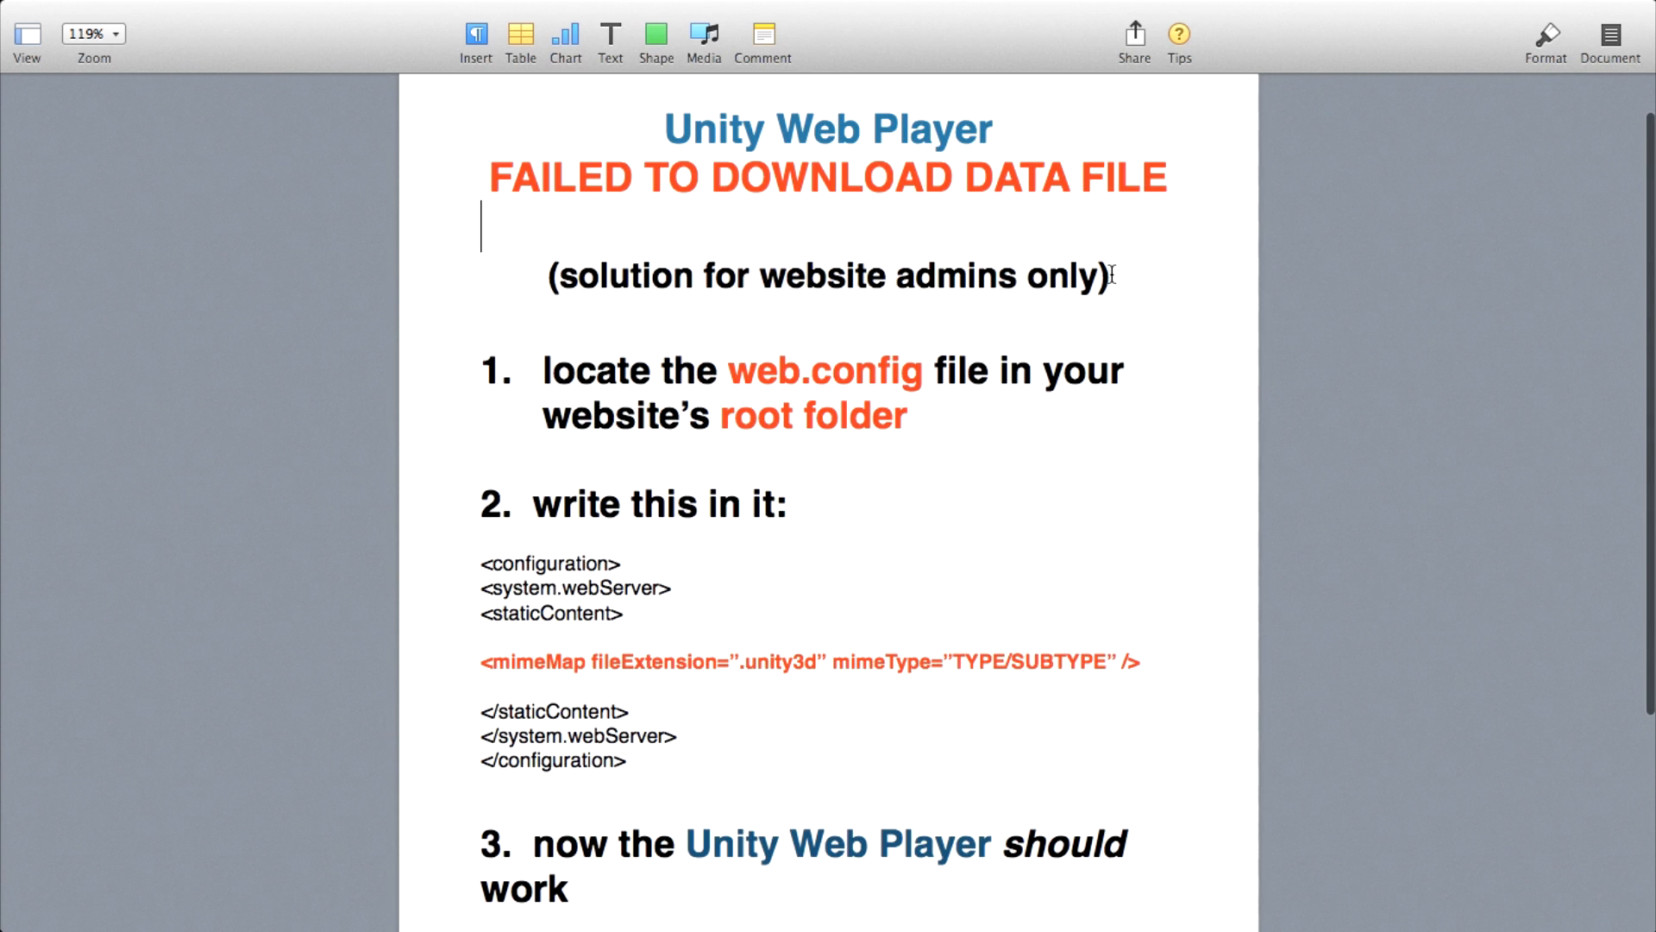
{"action": "left_click_drag", "start_coordinate": [735, 414], "coordinate": [874, 412]}
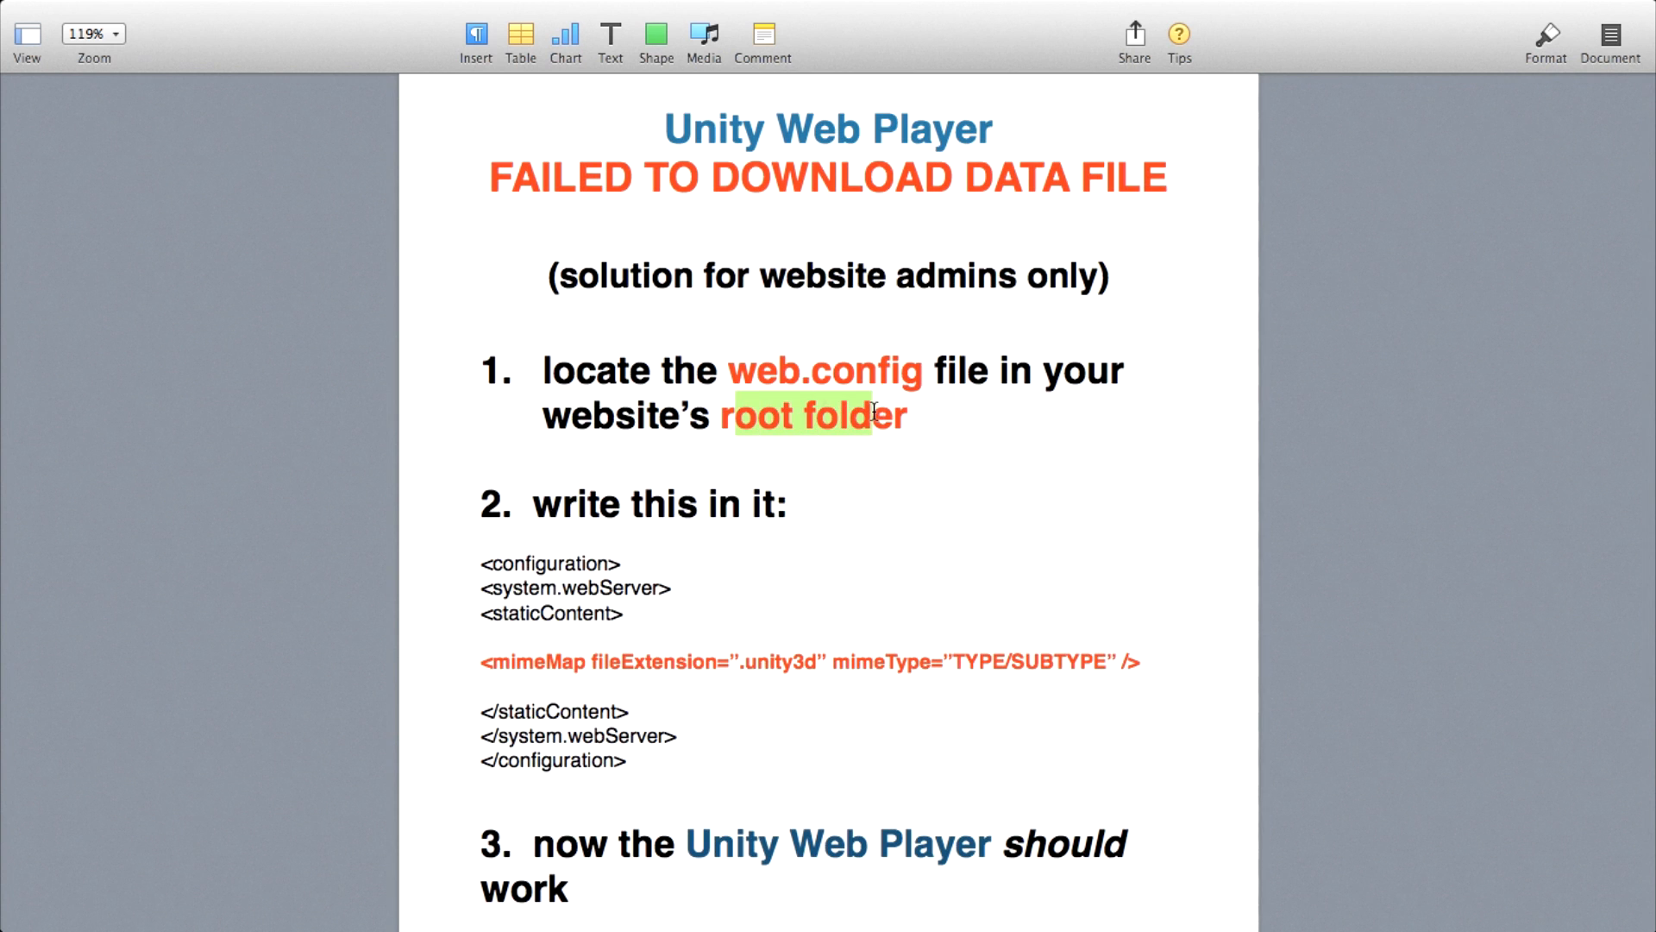
{"action": "left_click", "coordinate": [914, 428]}
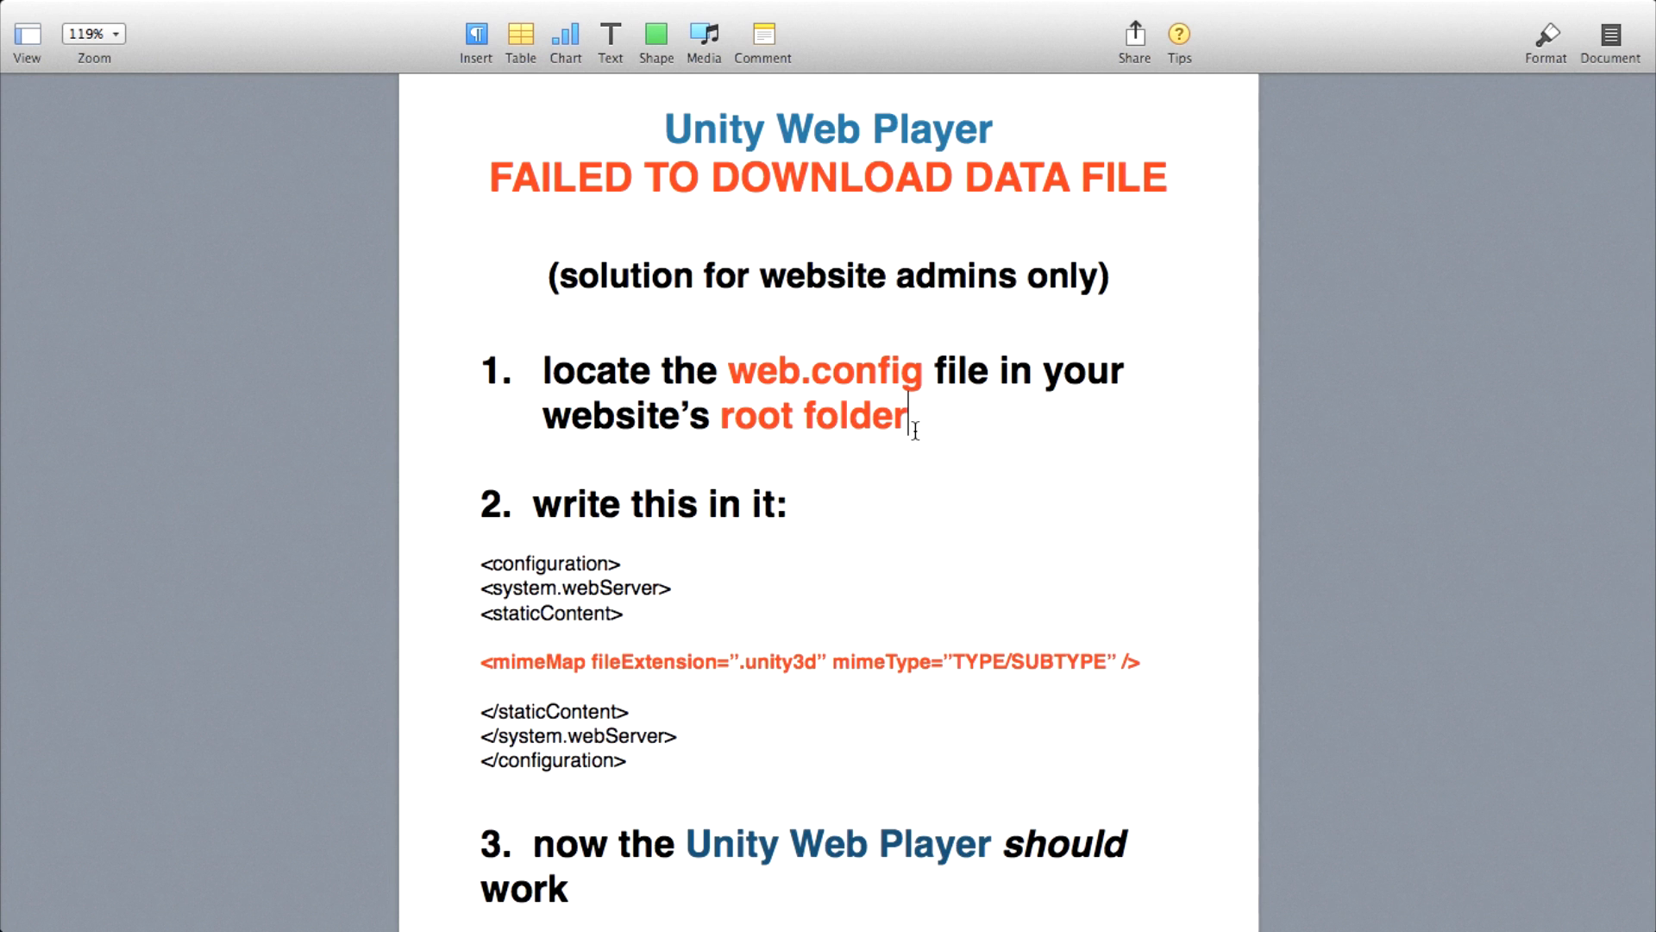
{"action": "scroll", "coordinate": [915, 429], "scroll_direction": "down", "scroll_amount": 10}
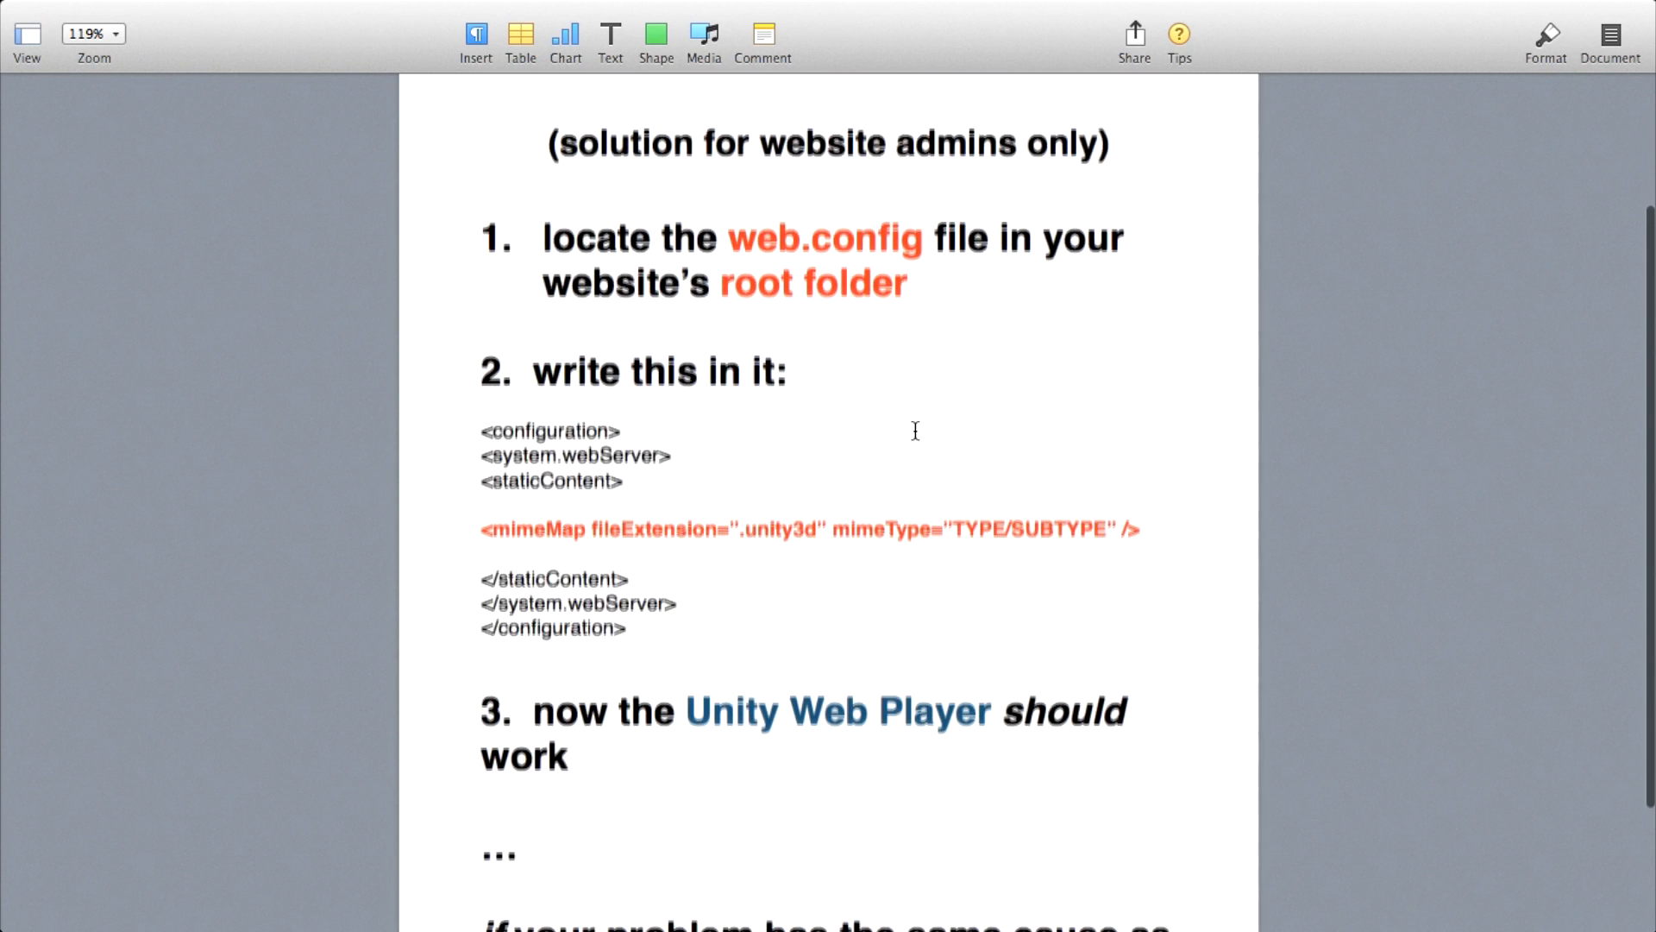
{"action": "scroll", "coordinate": [915, 430], "scroll_direction": "down", "scroll_amount": 2}
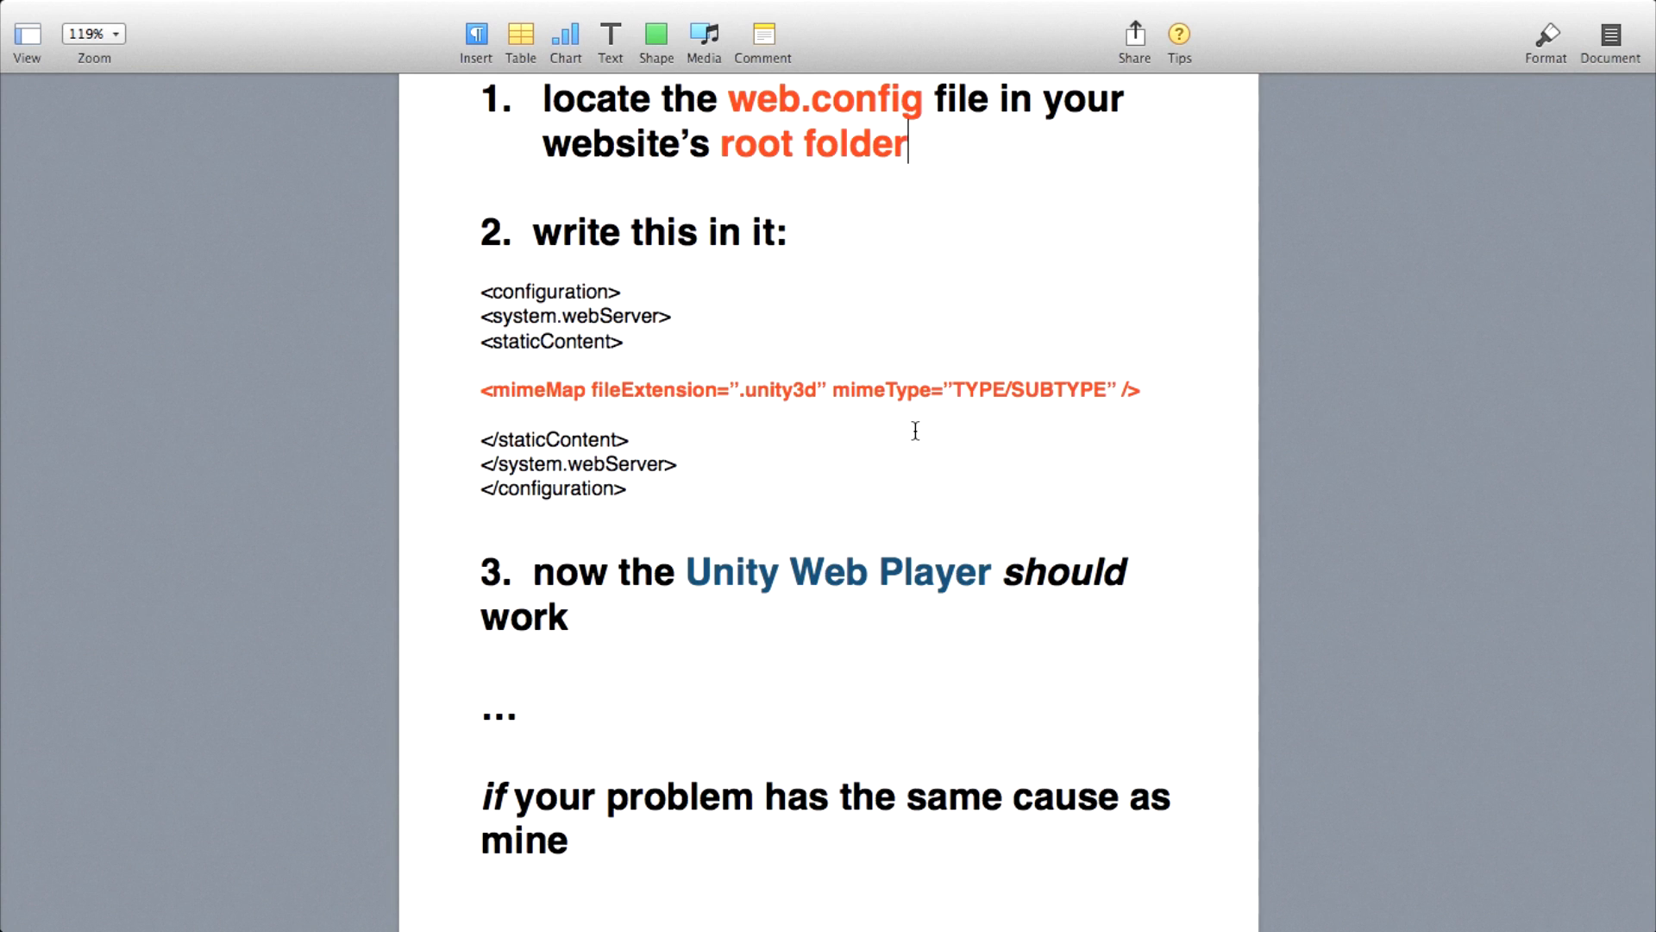
Highlight the closing note "if your problem has the same cause as mine" in the instructions, and clear the selection.
{"action": "scroll", "coordinate": [915, 431], "scroll_direction": "up", "scroll_amount": 10}
{"action": "scroll", "coordinate": [916, 430], "scroll_direction": "down", "scroll_amount": 4}
{"action": "scroll", "coordinate": [915, 430], "scroll_direction": "down", "scroll_amount": 3}
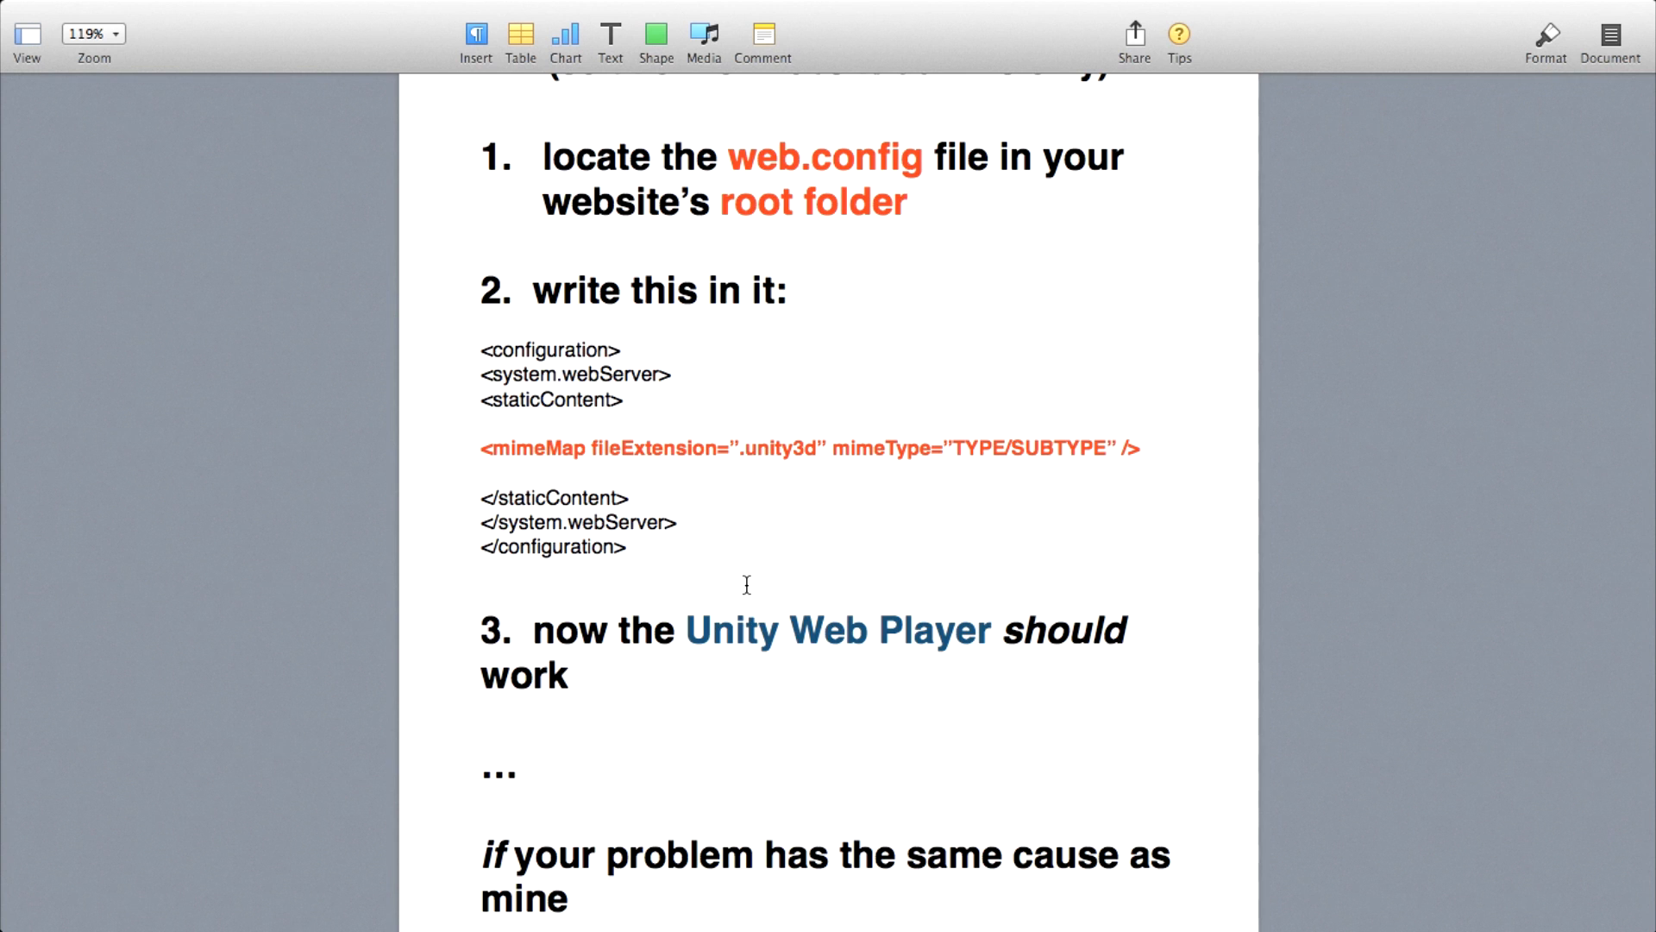
{"action": "scroll", "coordinate": [747, 585], "scroll_direction": "down", "scroll_amount": 2}
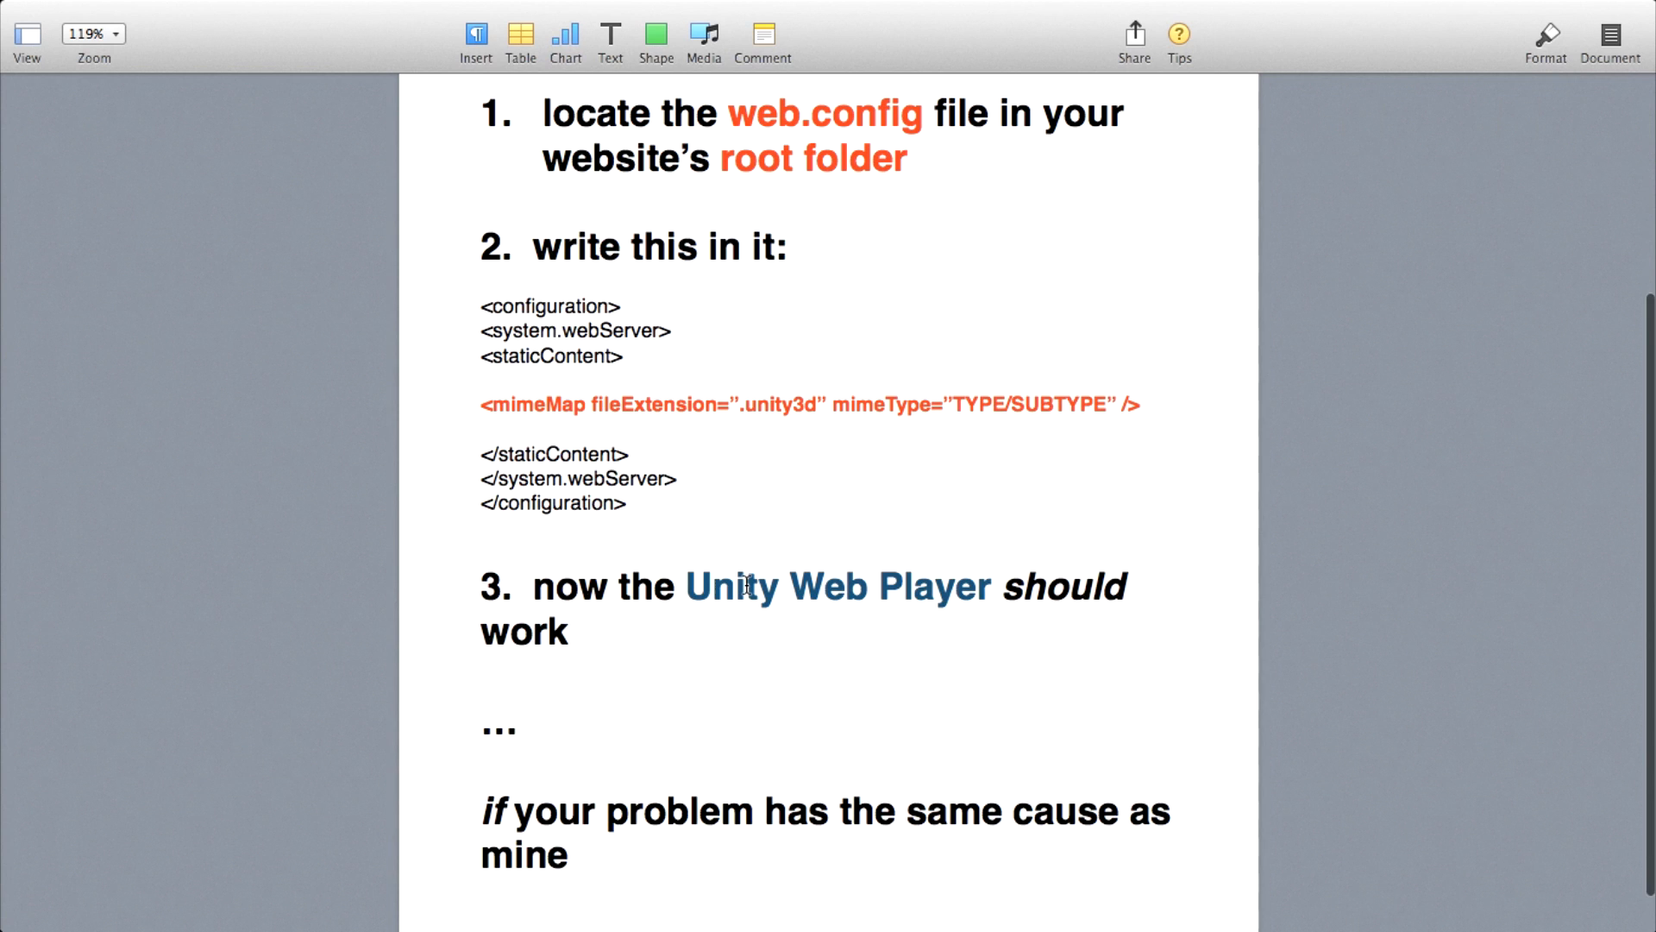
{"action": "left_click_drag", "start_coordinate": [476, 810], "coordinate": [728, 854]}
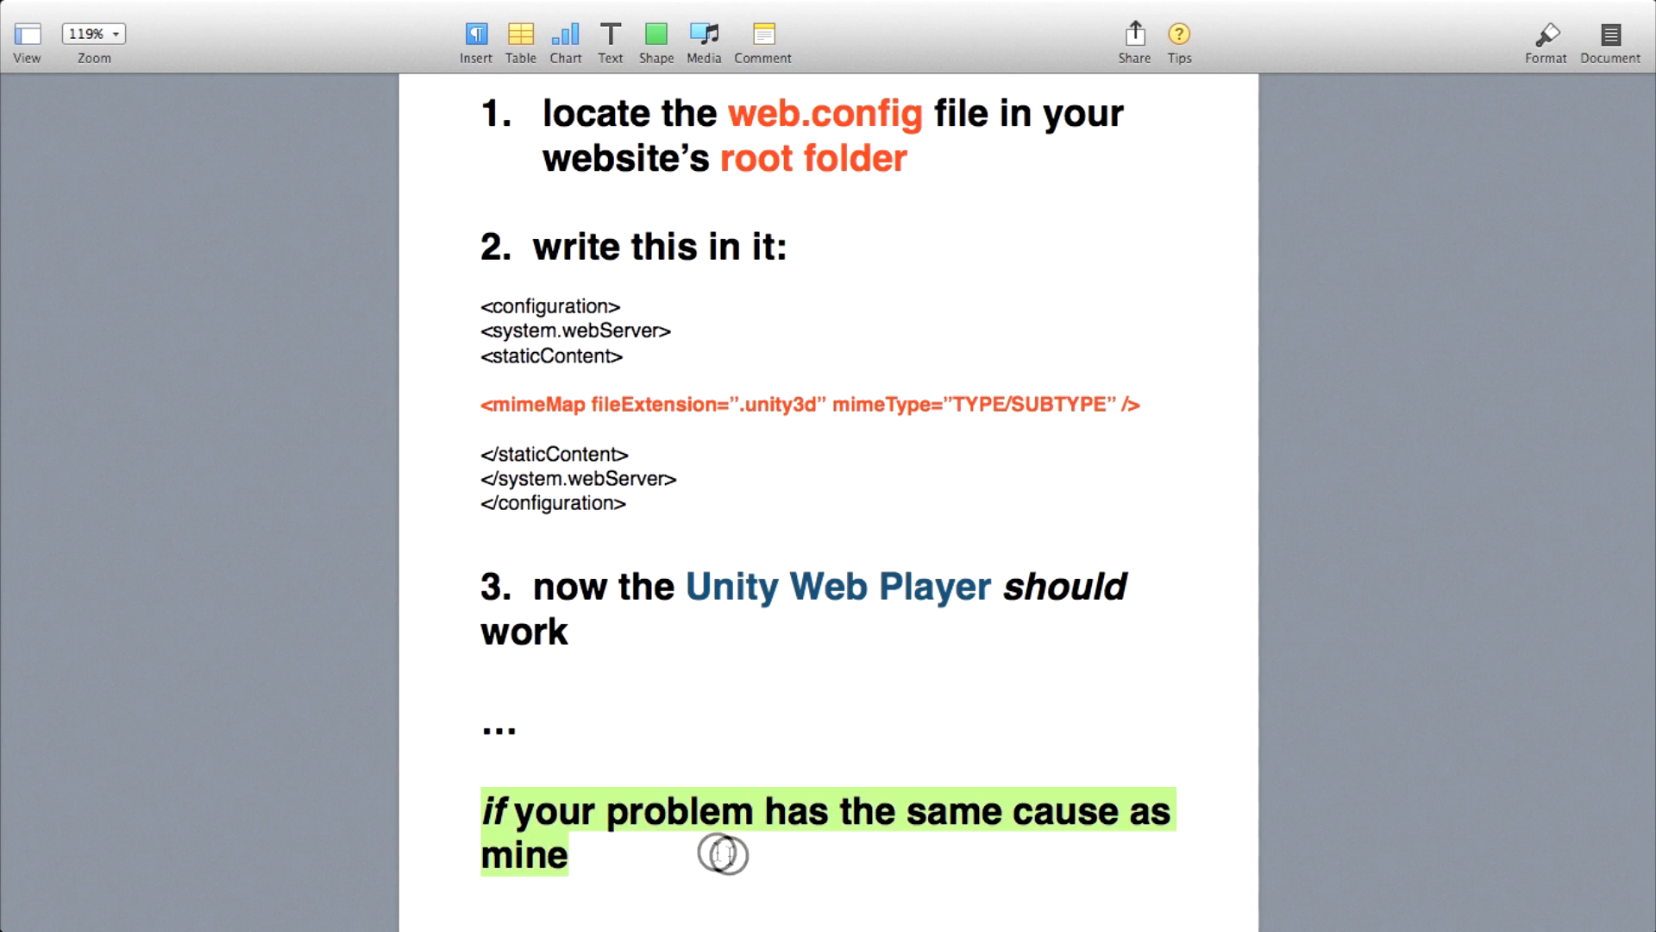
{"action": "left_click", "coordinate": [896, 727]}
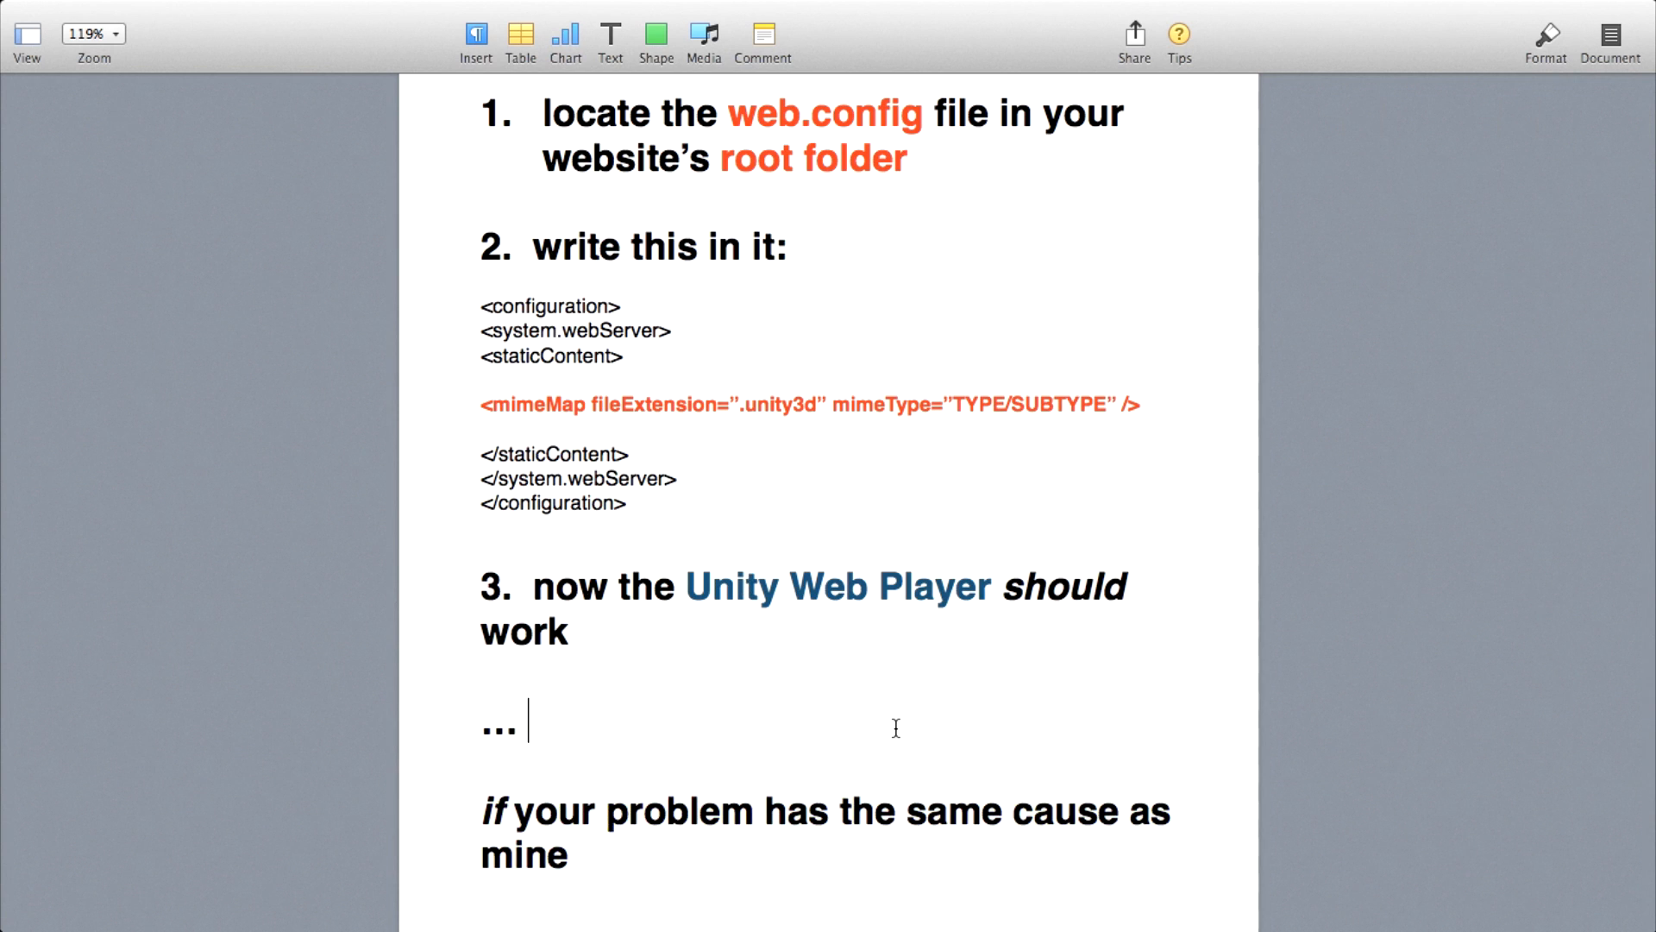
Highlight the .unity3d mimeMap line in step 2 of the instructions twice, clearing the selection each time.
{"action": "left_click_drag", "start_coordinate": [481, 403], "coordinate": [1517, 404]}
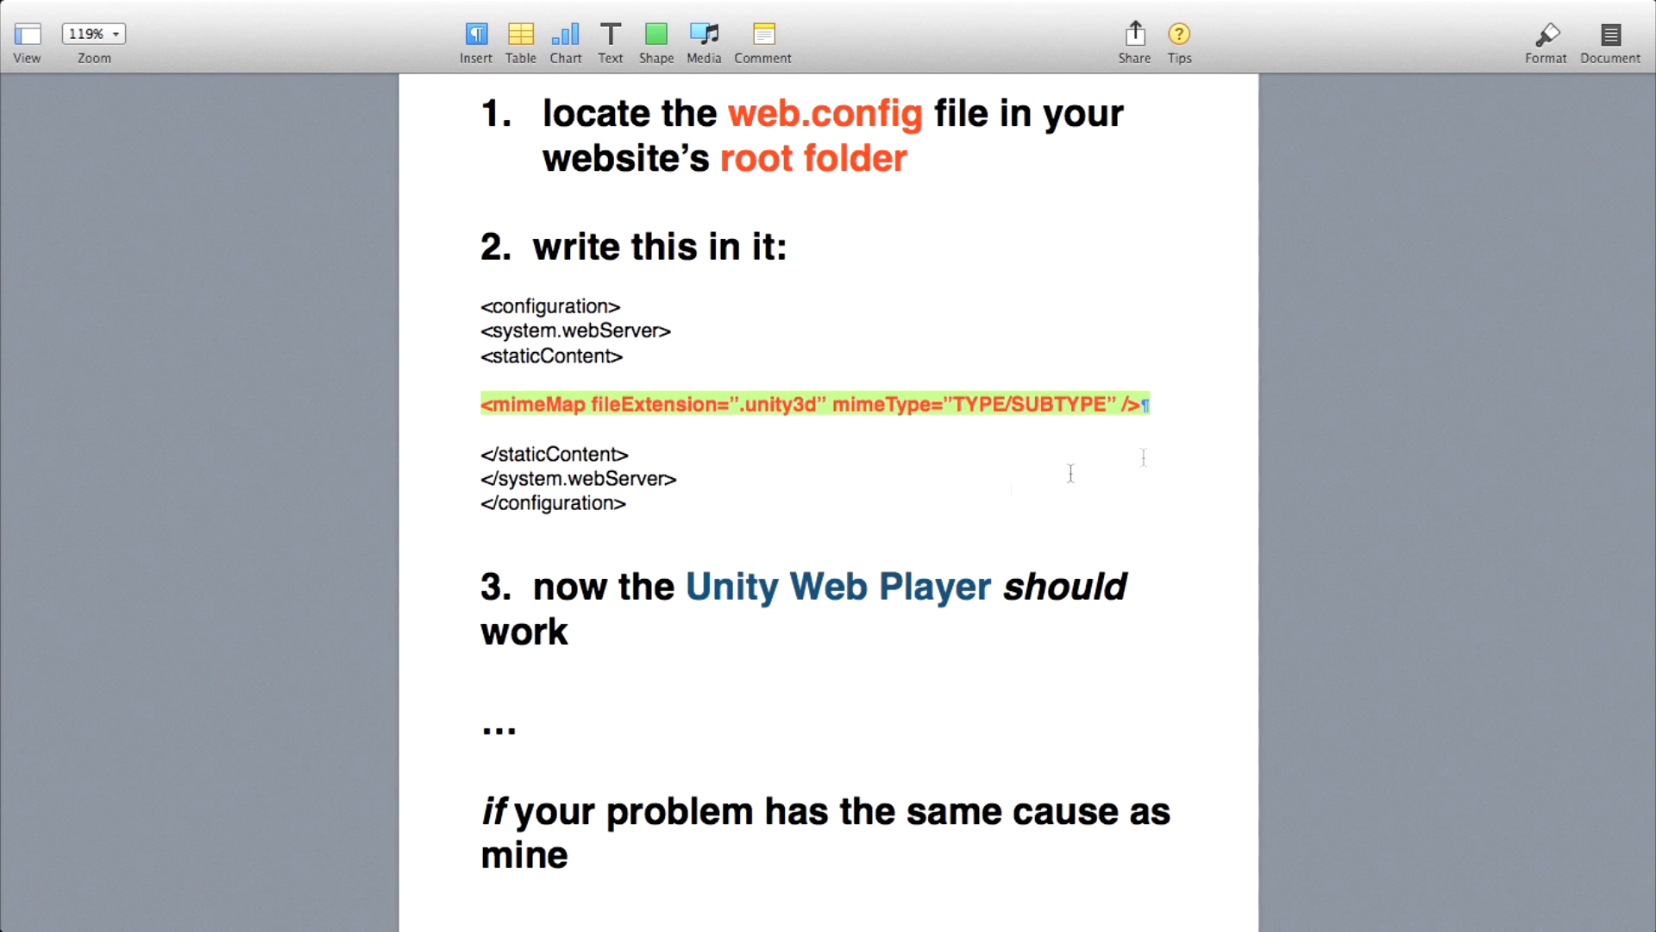
{"action": "left_click", "coordinate": [990, 496]}
{"action": "left_click_drag", "start_coordinate": [1132, 402], "coordinate": [297, 399]}
{"action": "left_click", "coordinate": [485, 375]}
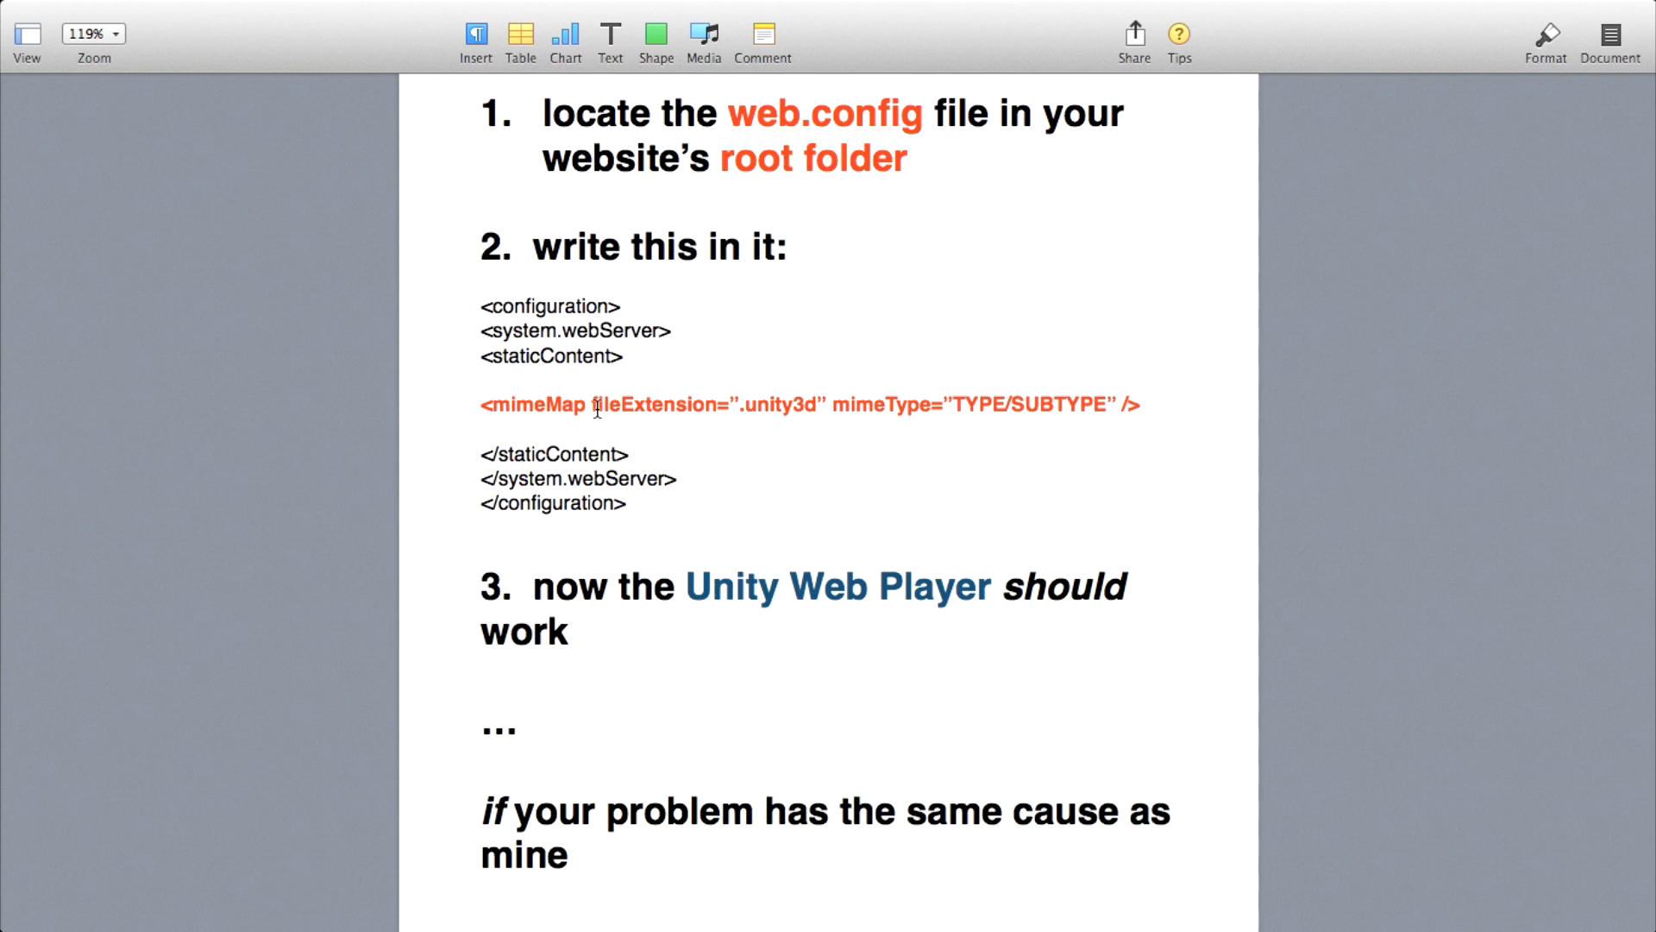
Switch to Chrome and find the web.config snippet with the .unity3d mimeMap line on the failed-to-download-data-file tutorial page.
{"action": "key", "text": "ctrl+Up"}
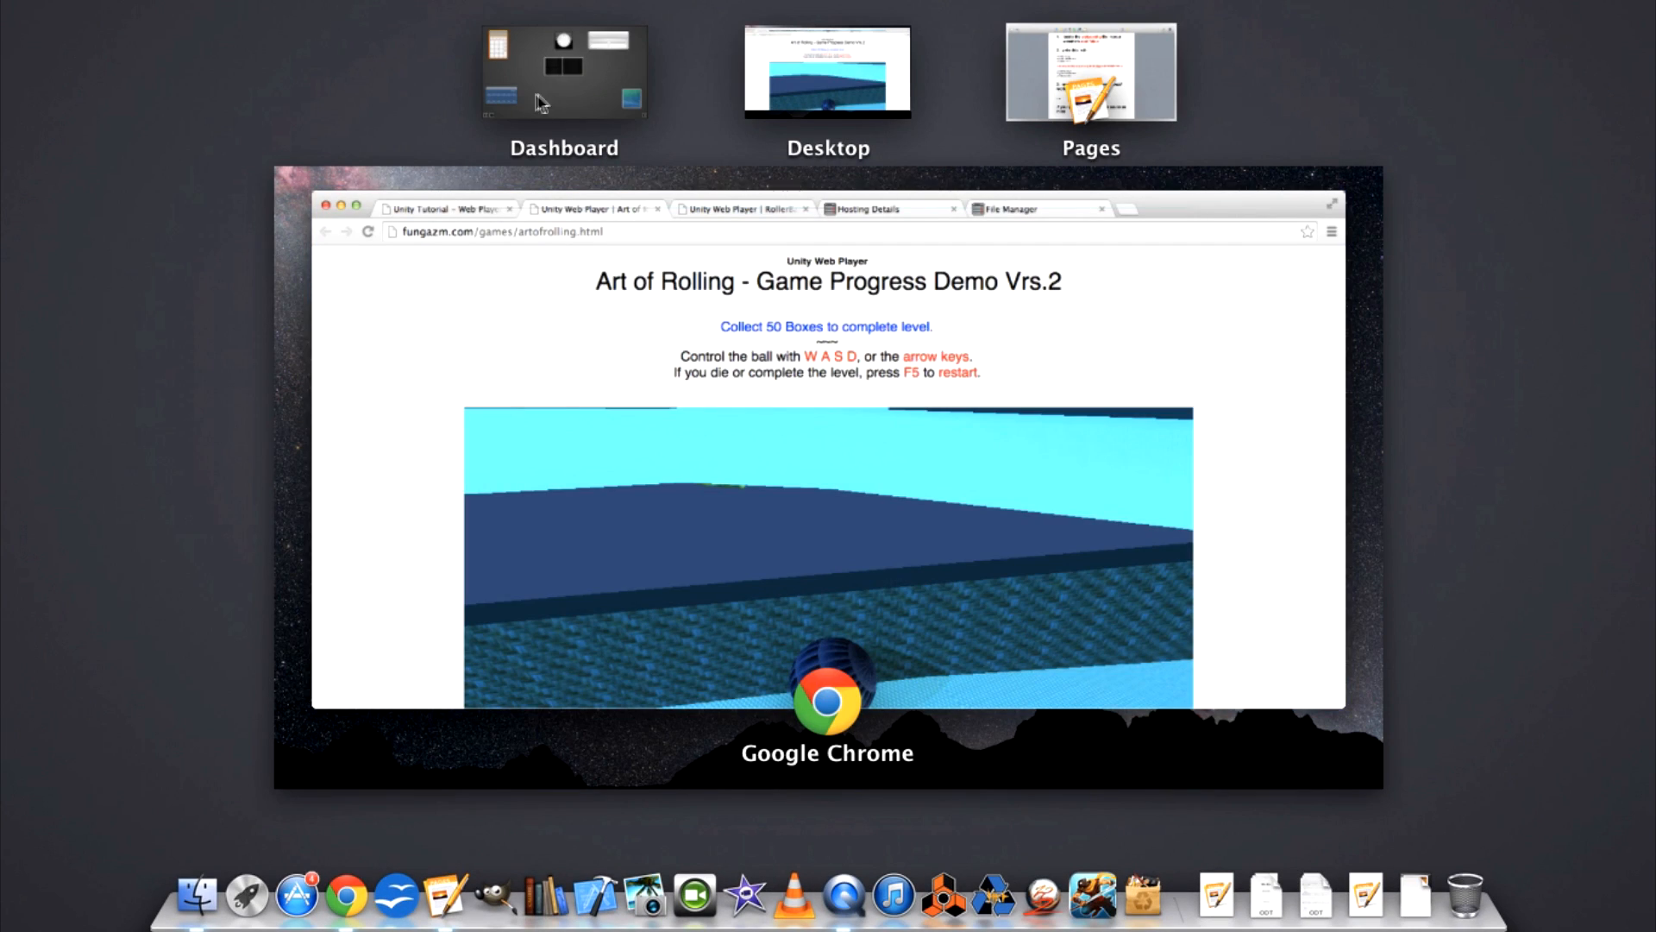
{"action": "left_click", "coordinate": [761, 314]}
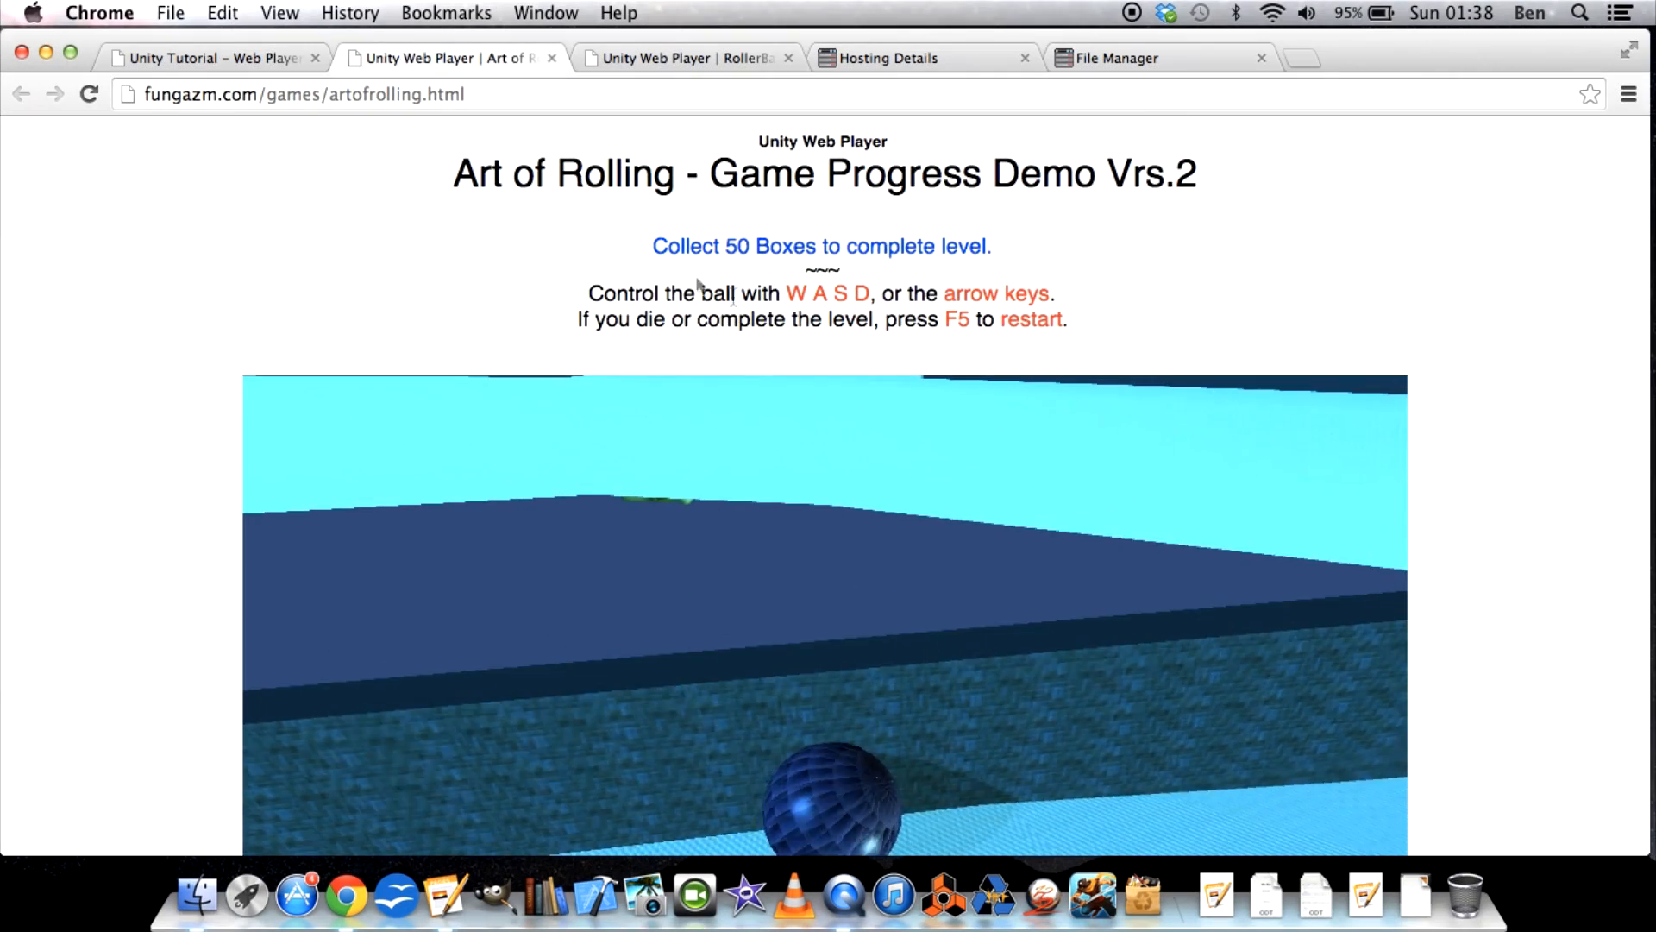
{"action": "left_click", "coordinate": [217, 64]}
{"action": "scroll", "coordinate": [637, 526], "scroll_direction": "down", "scroll_amount": 15}
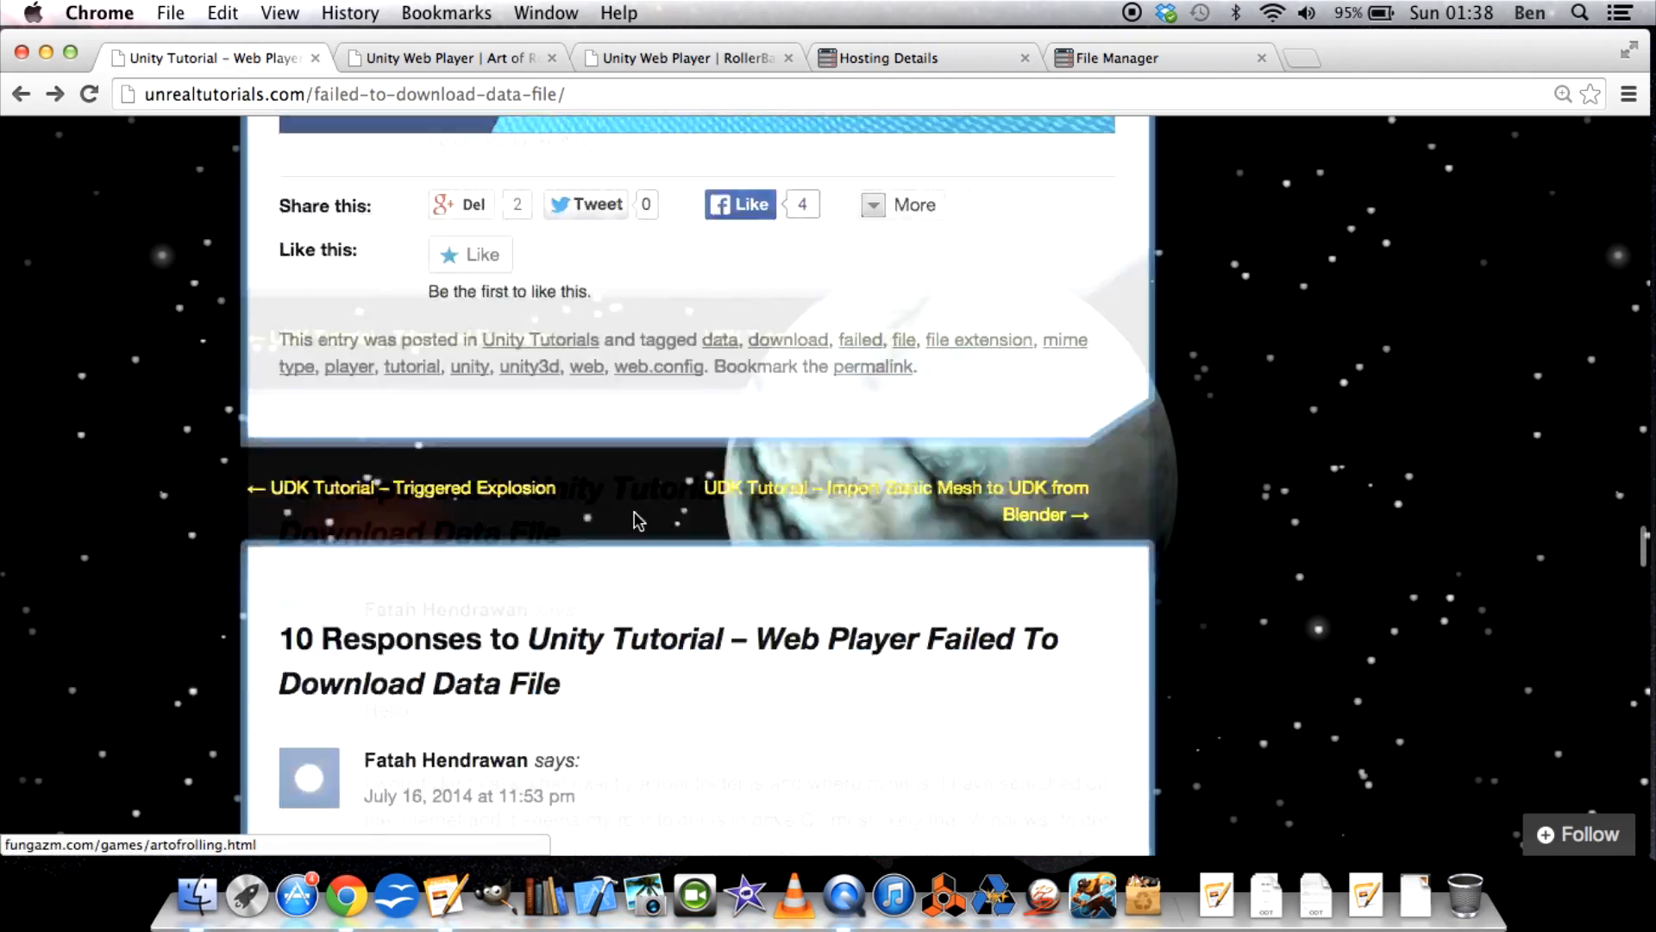
{"action": "scroll", "coordinate": [634, 513], "scroll_direction": "up", "scroll_amount": 20}
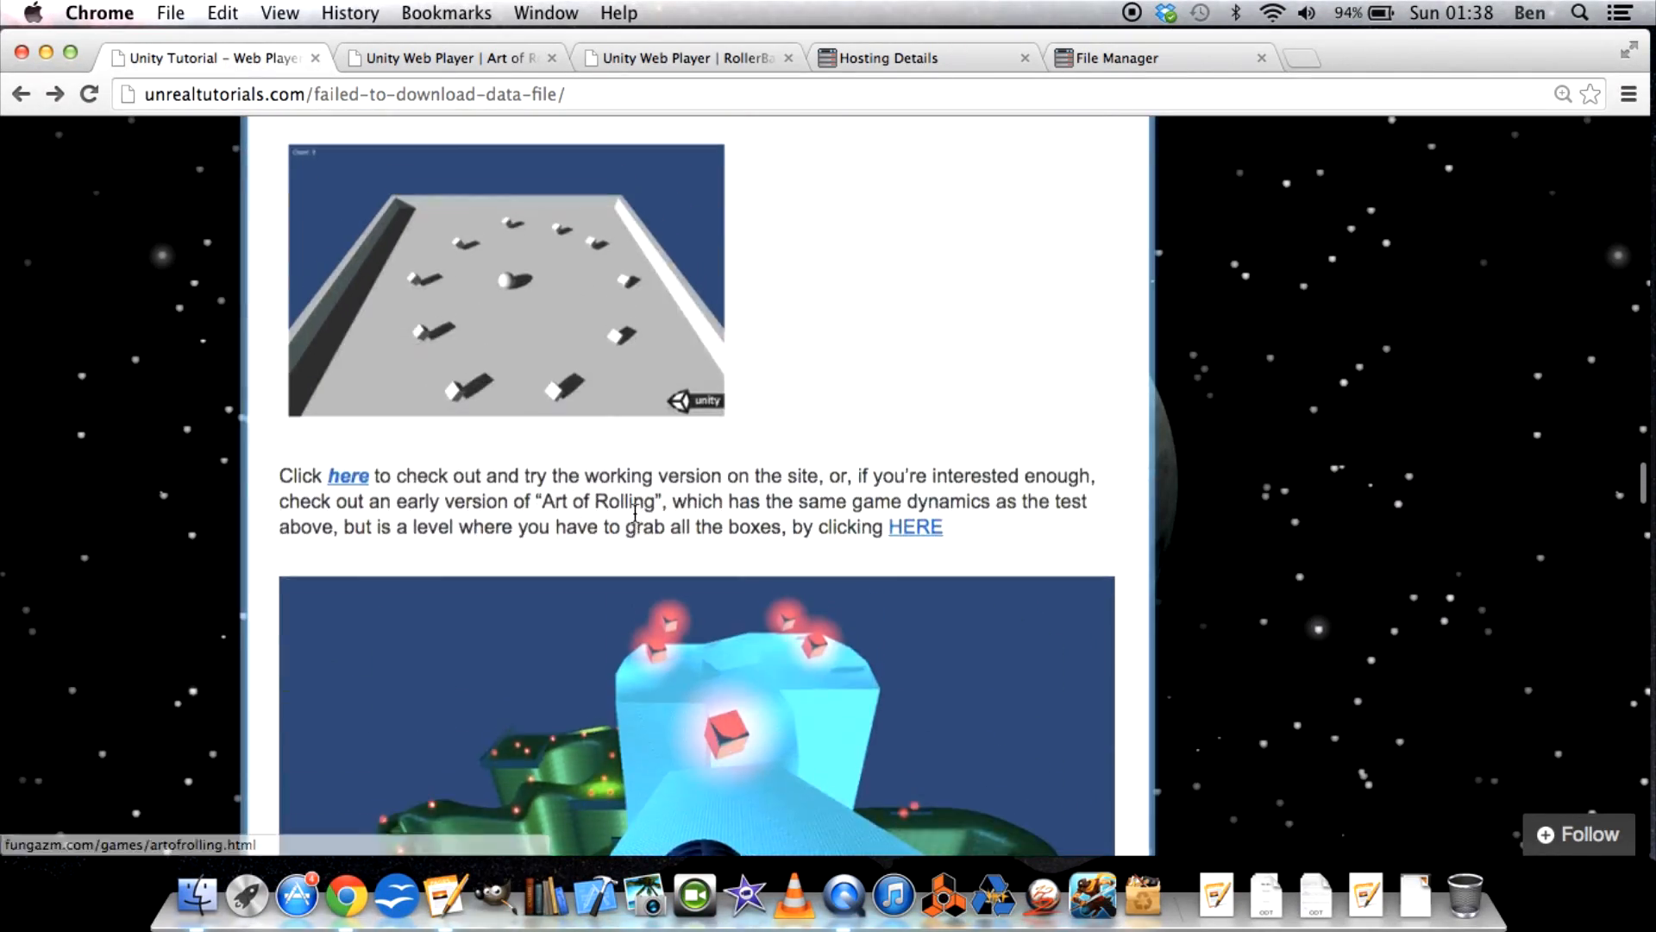
{"action": "scroll", "coordinate": [635, 517], "scroll_direction": "up", "scroll_amount": 8}
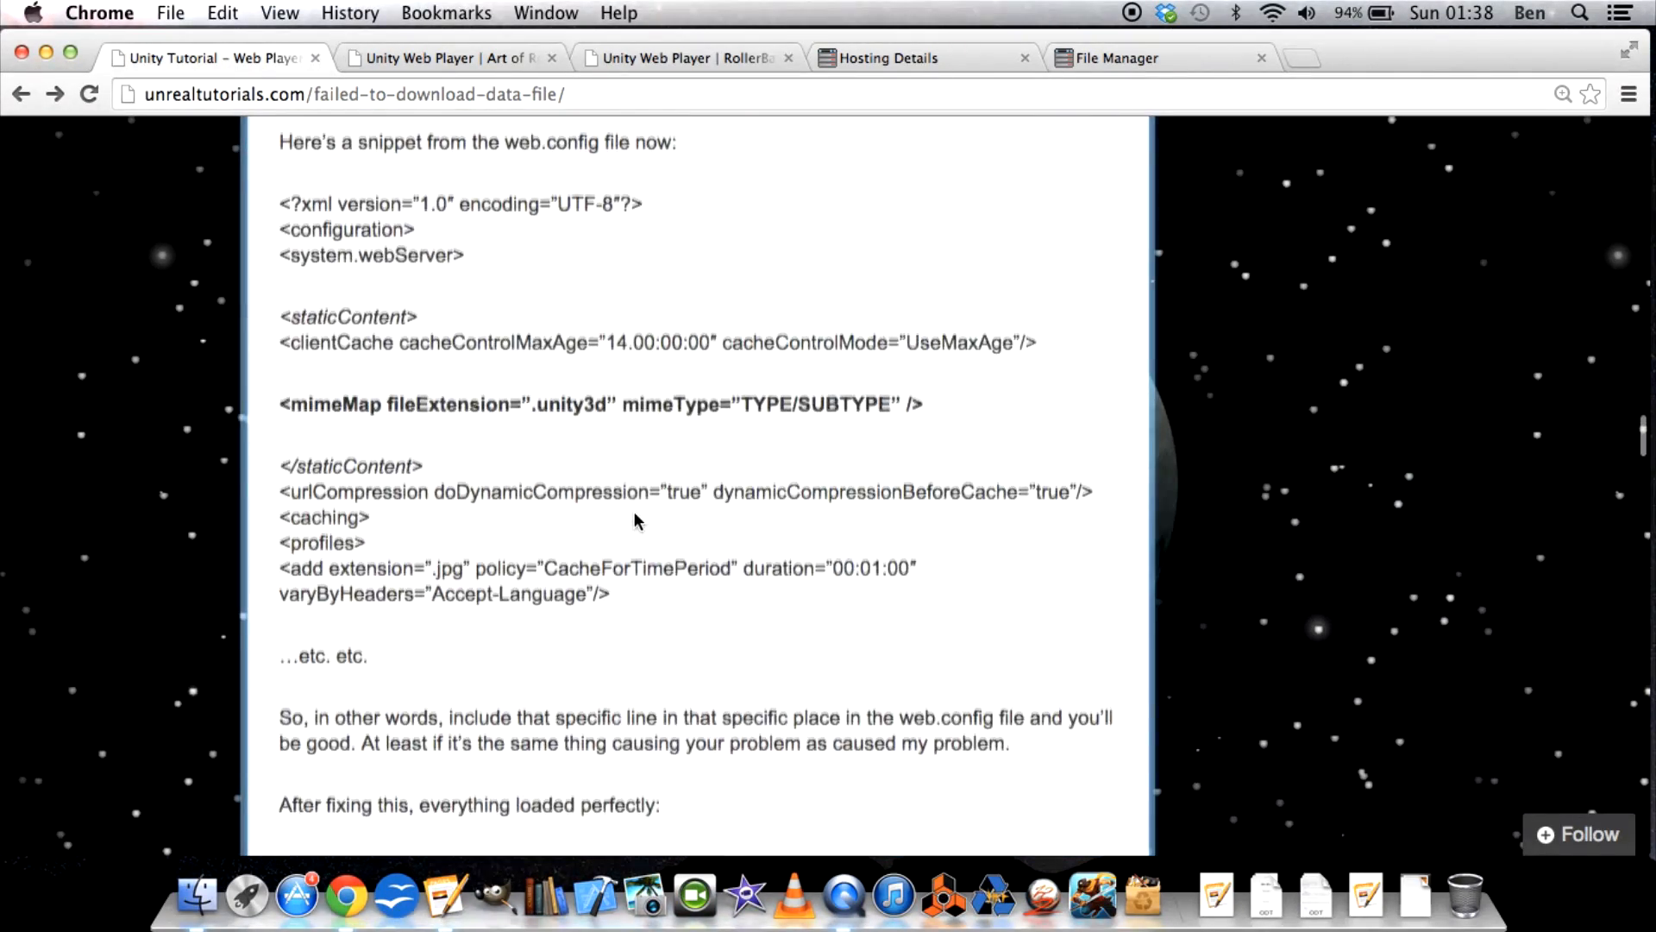
{"action": "scroll", "coordinate": [338, 383], "scroll_direction": "up", "scroll_amount": 1}
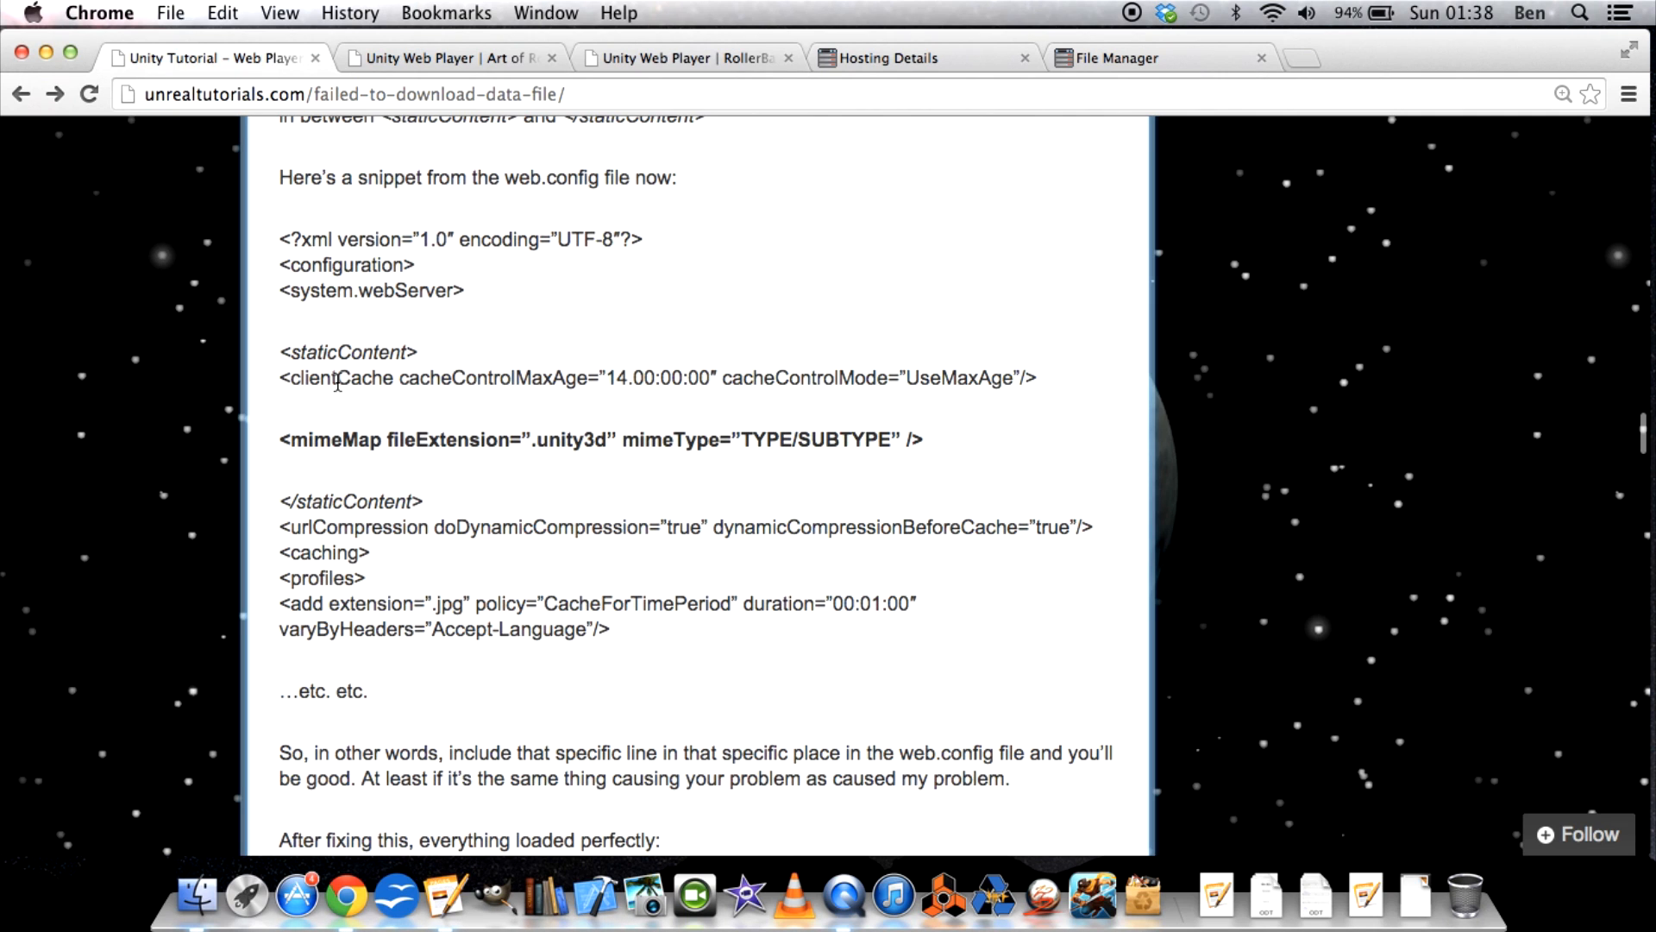